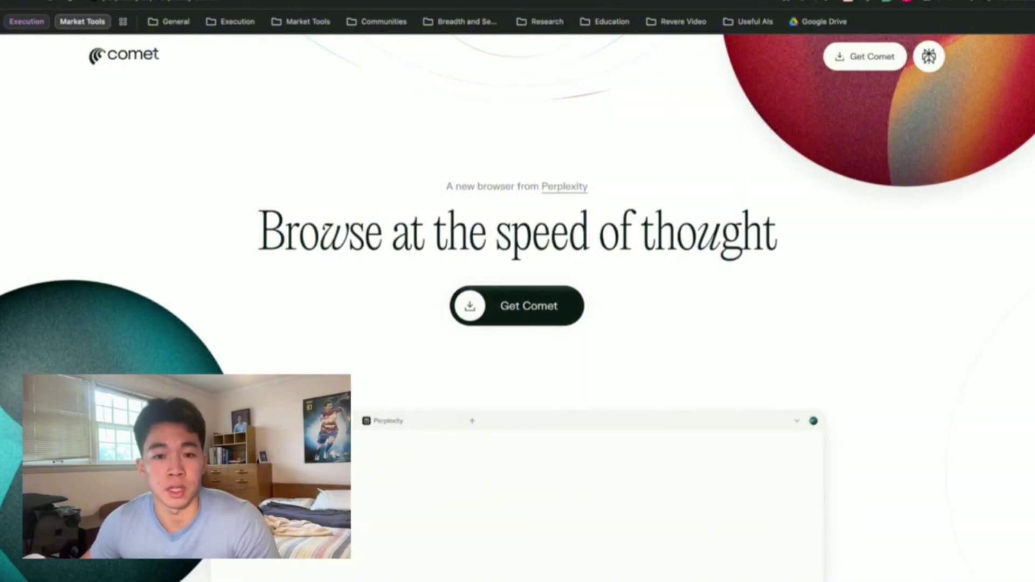
Open a new tab to load the MarketSurge daily chart for Astera Labs (ALAB).
key("super+t")
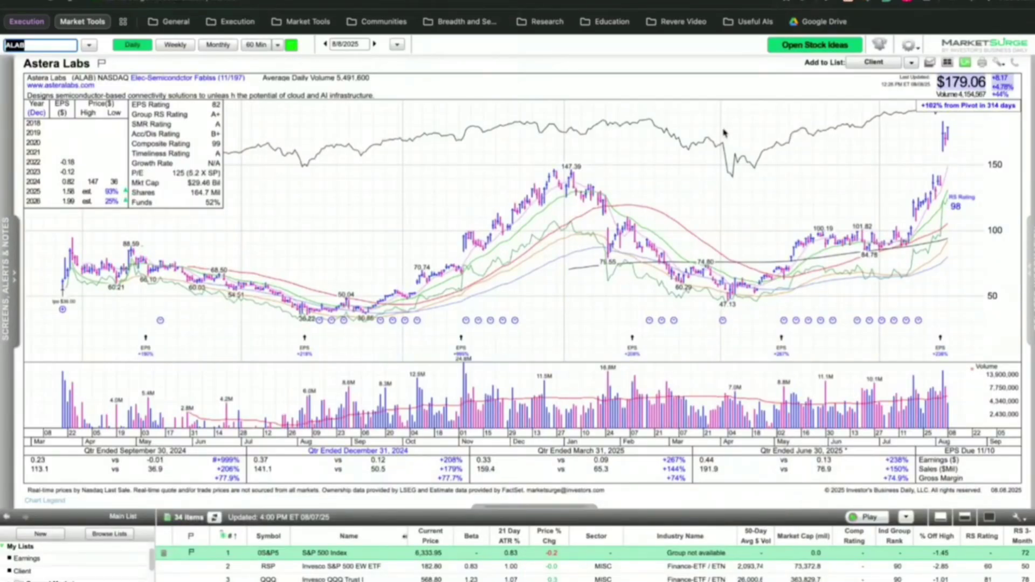
Toggle the Comet Assistant panel beside the ALAB chart open and closed several times with Alt+A.
left_click(997, 3)
left_click(996, 3)
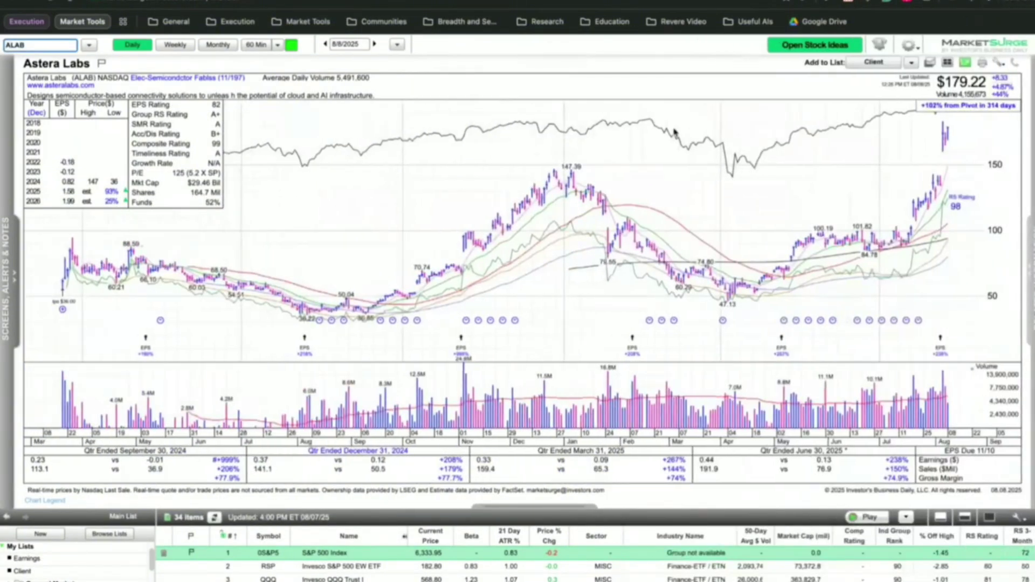
key("alt+a")
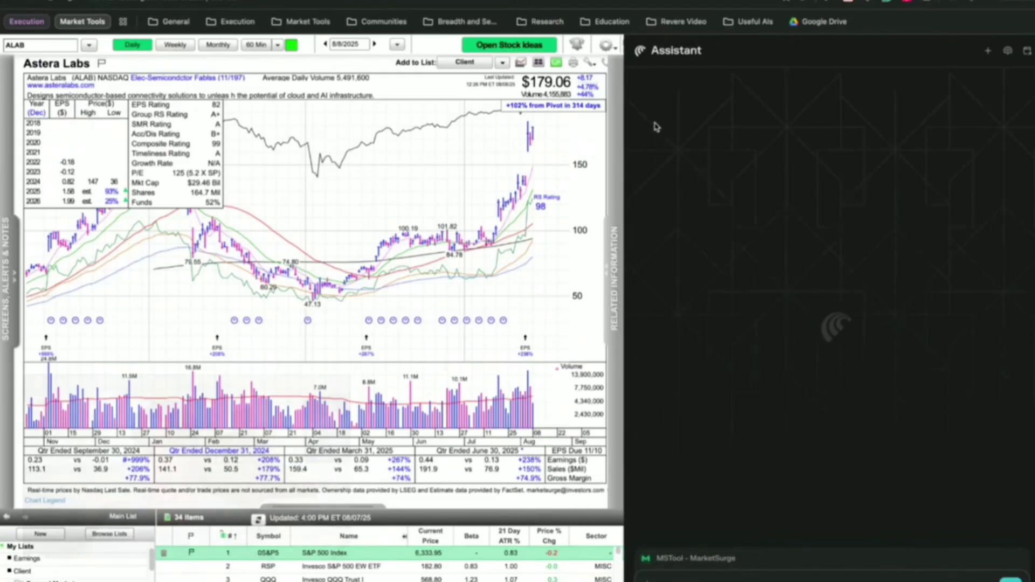
key("alt+a")
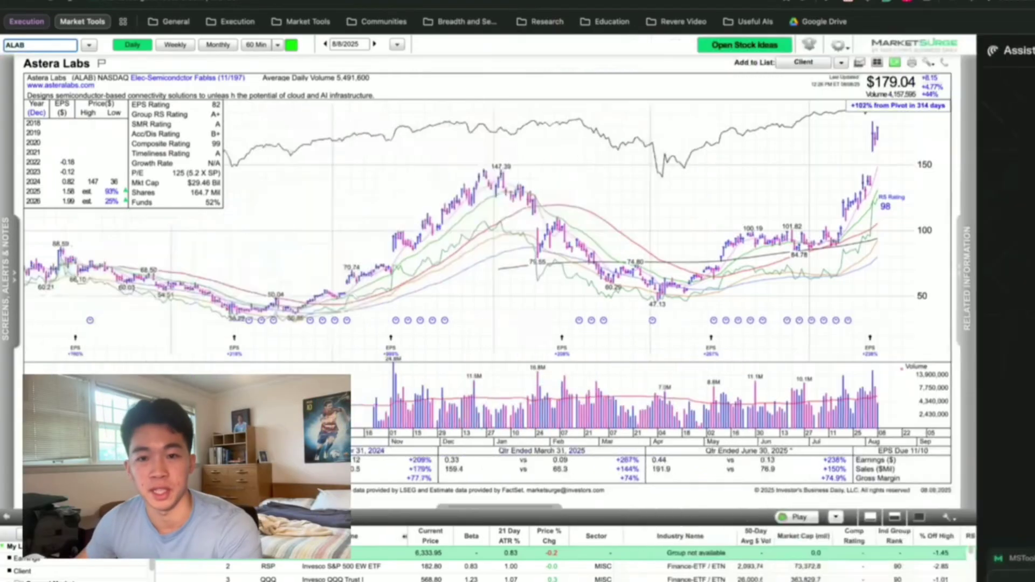
key("alt+a")
key("alt+a")
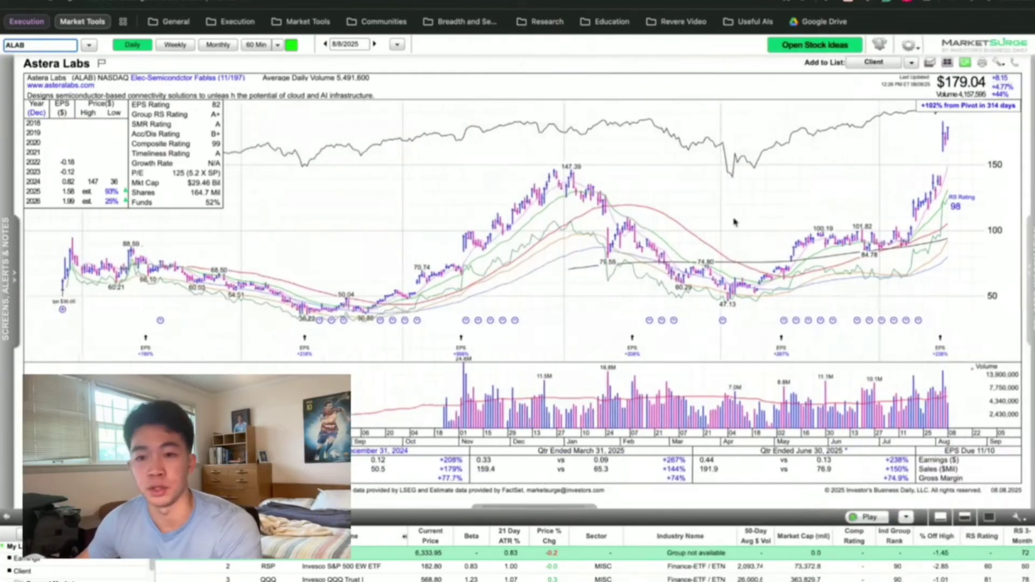
Start a fresh new-tab page and put focus in its Ask box.
key("ctrl+t")
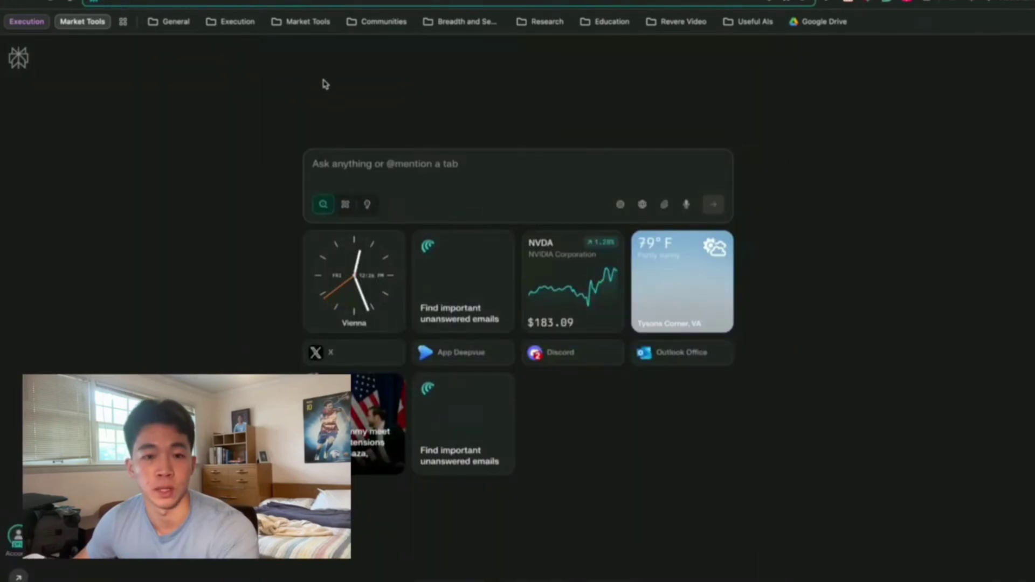
left_click(334, 165)
mouse_move(98, 278)
left_click(222, 175)
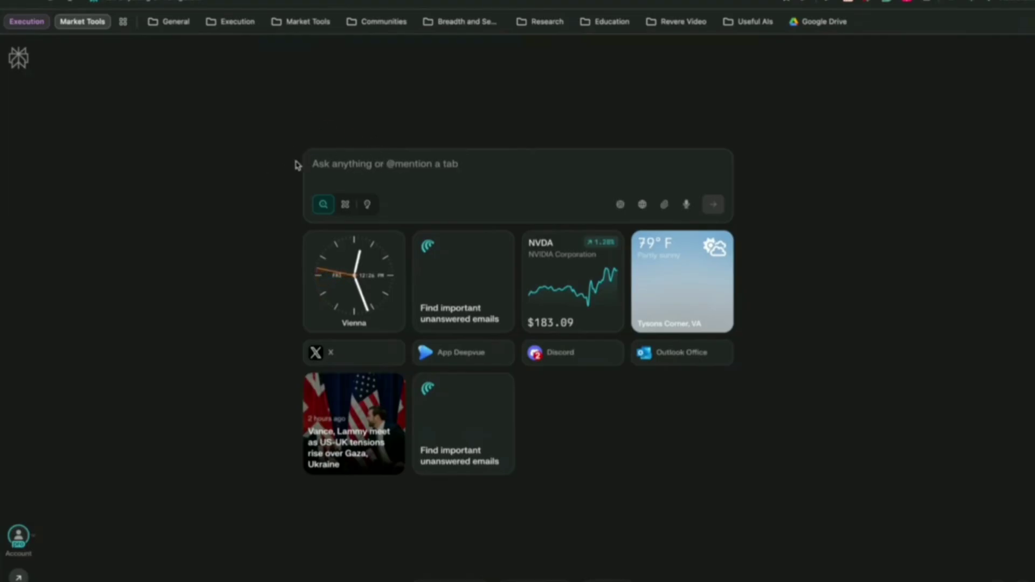
left_click(360, 172)
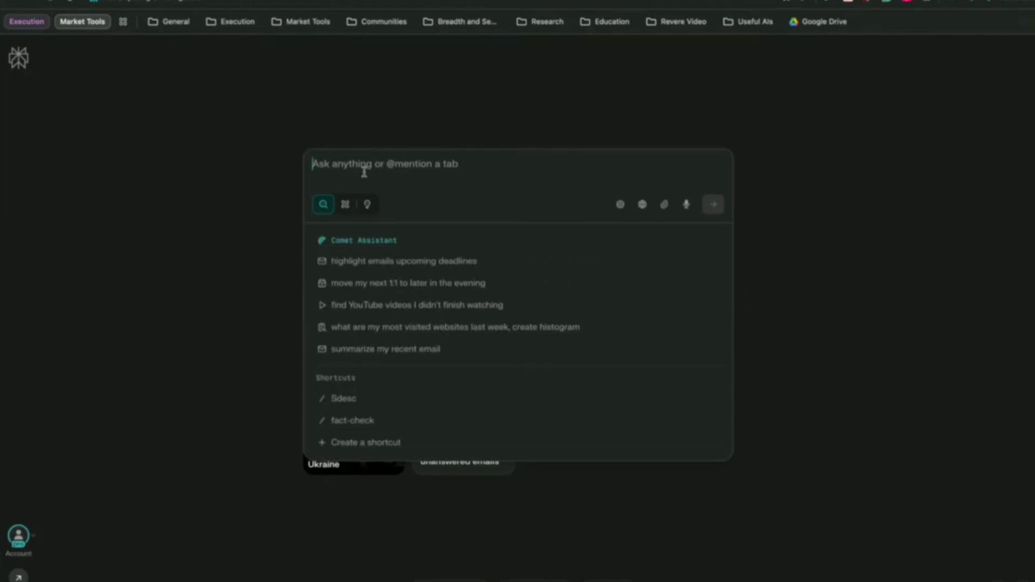
left_click(417, 132)
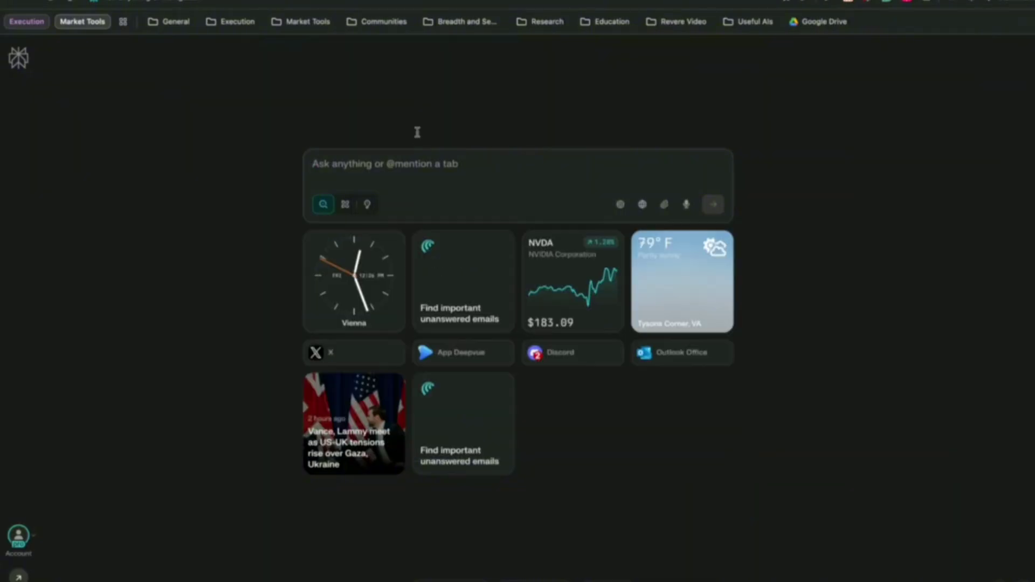
left_click(422, 162)
left_click(404, 105)
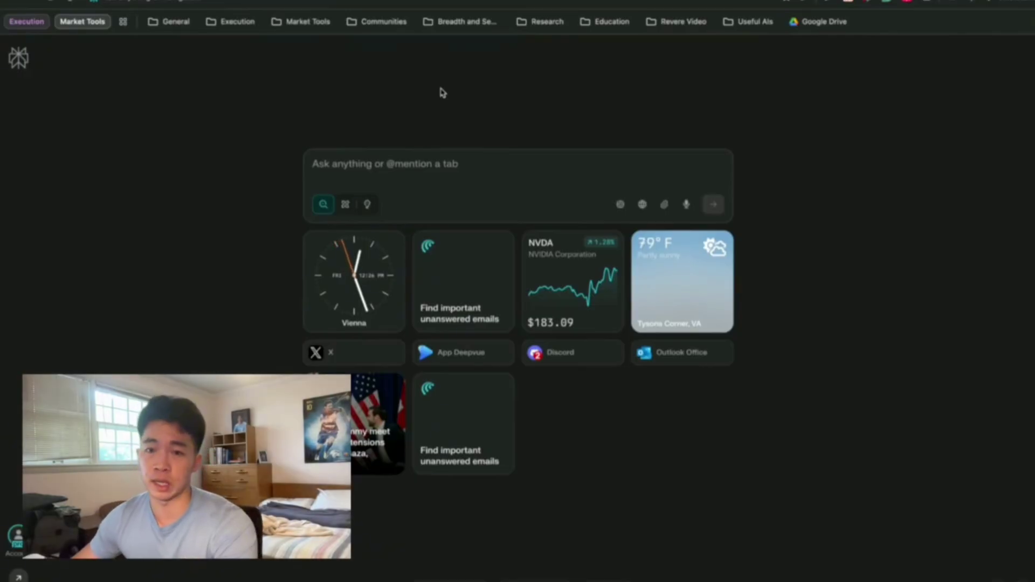
left_click(440, 162)
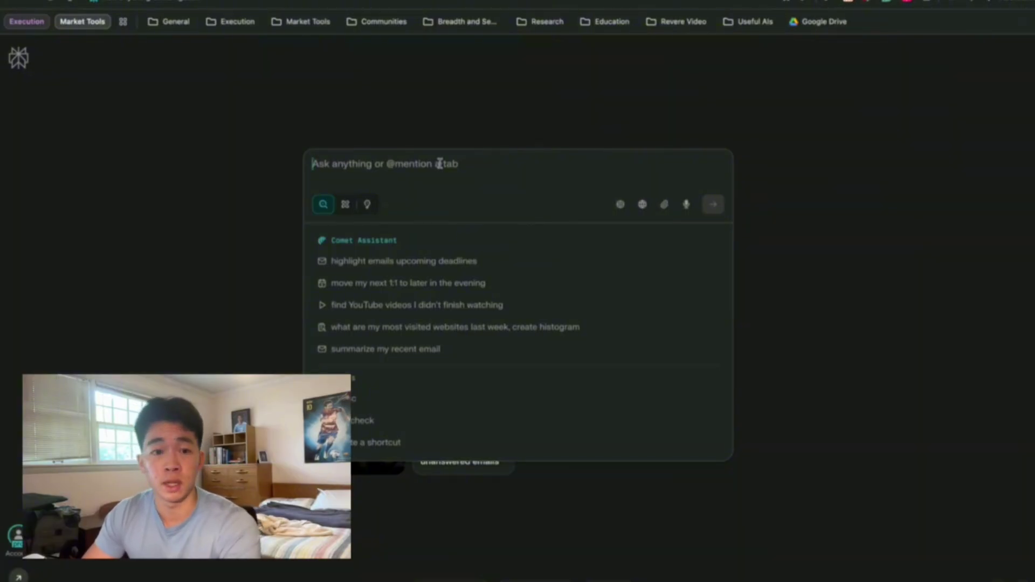
Ask for YouTube videos of a Revere speaker discussing Revere's process, RVAB and REBAR.
type("Find the yo")
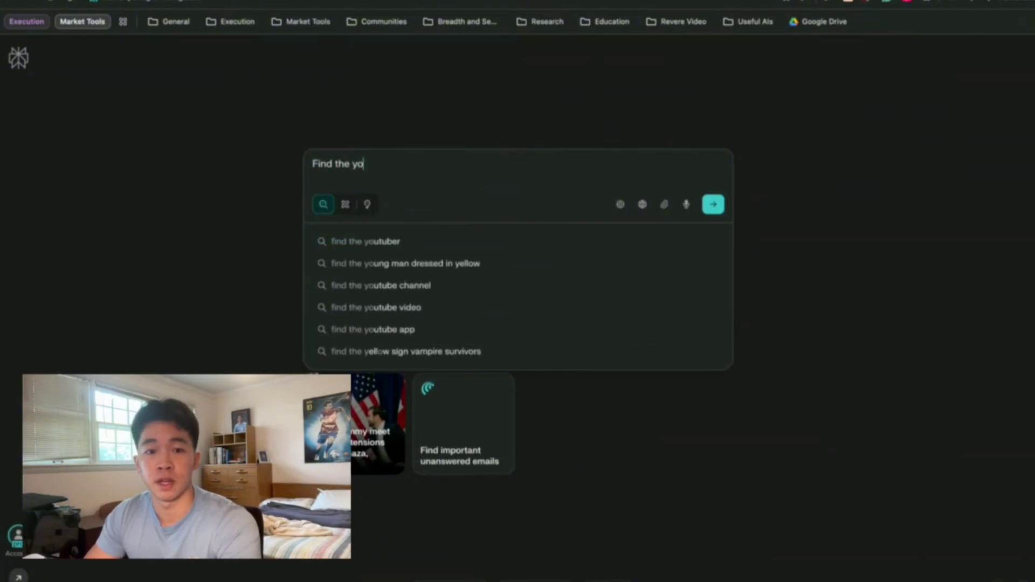
type("utube v")
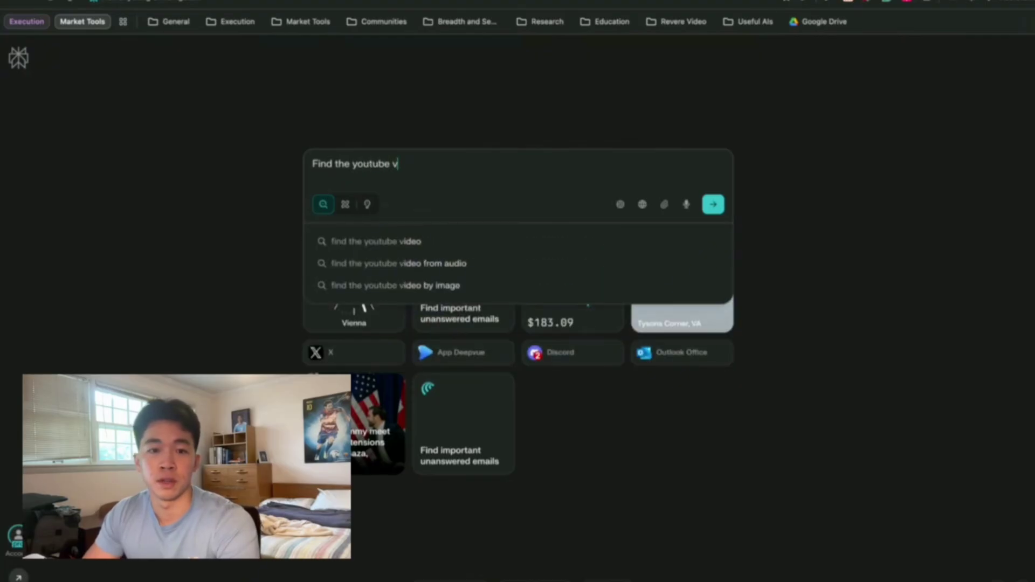
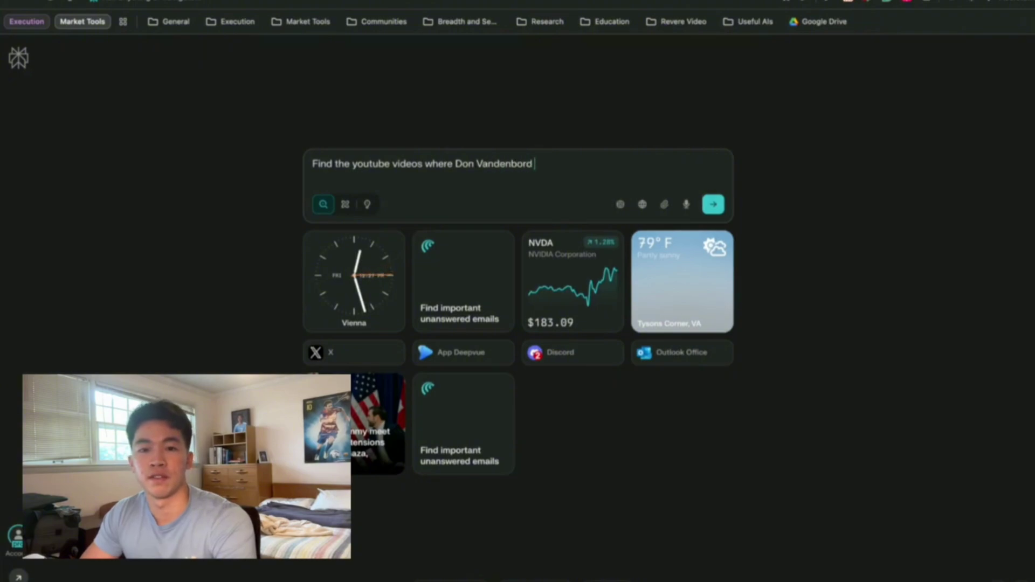
type("Revi")
key("BackSpace")
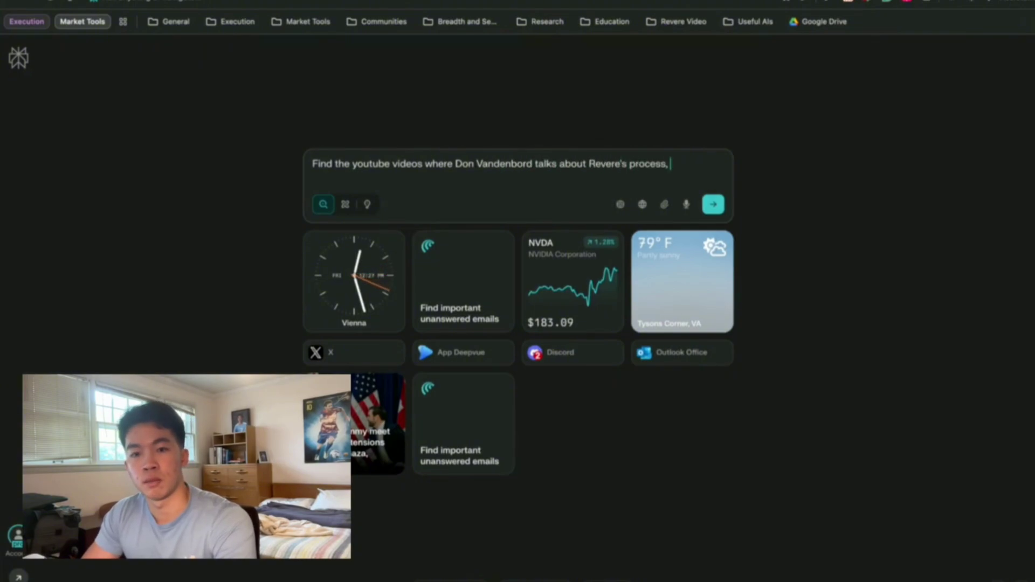
type("BAR")
key("Return")
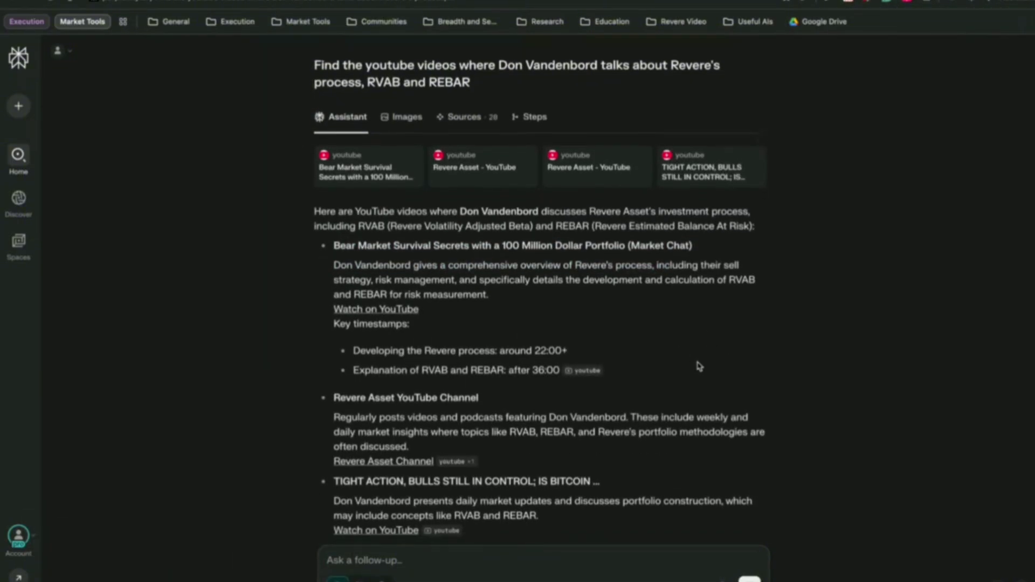
Scroll through the Revere video answer, previewing a listed video and returning to the results.
left_click_drag(431, 275, 777, 377)
left_click(780, 372)
scroll(780, 372, "down", 2)
scroll(780, 372, "down", 3)
scroll(748, 368, "down", 1)
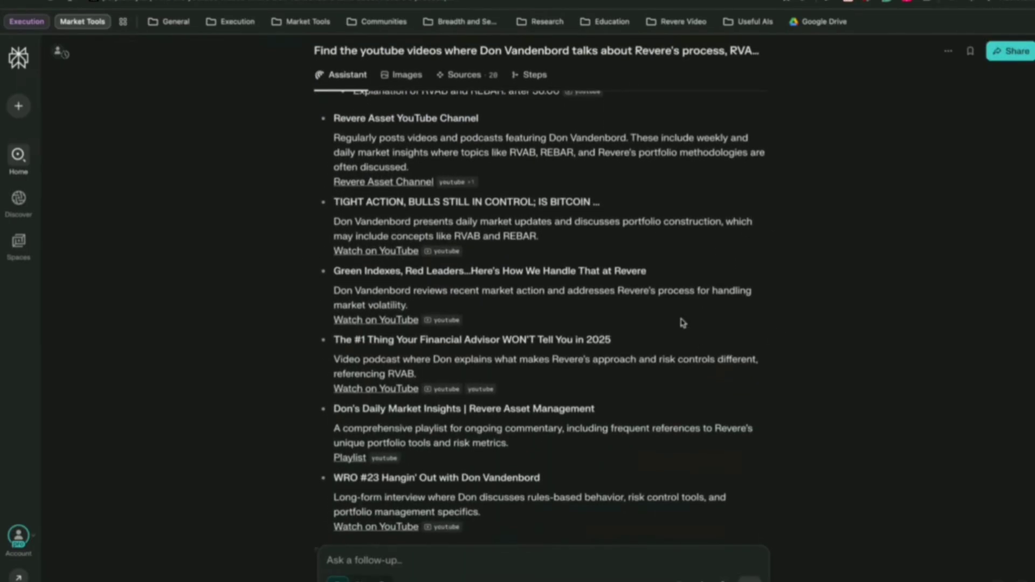
scroll(431, 493, "down", 1)
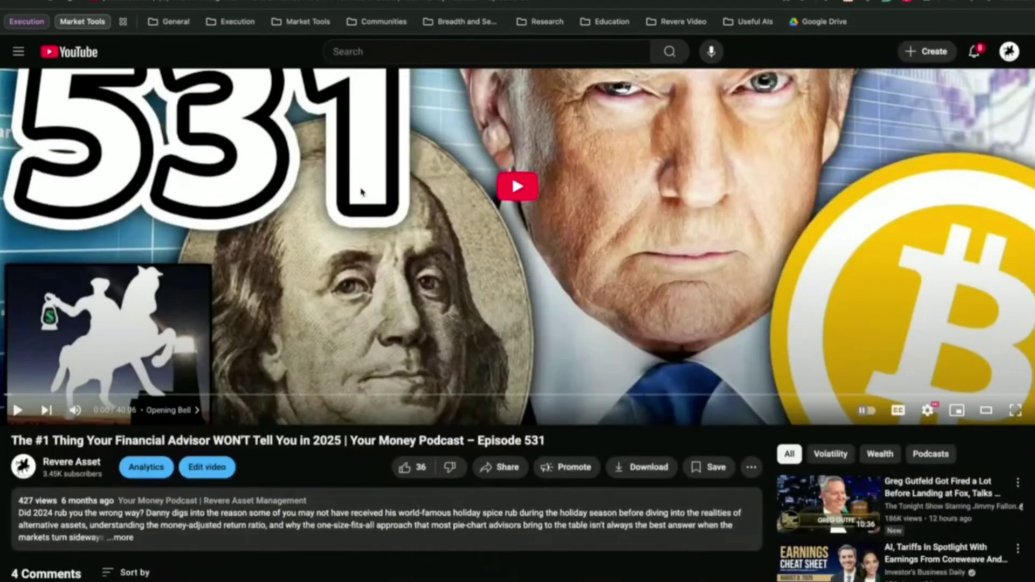
key("alt+Left")
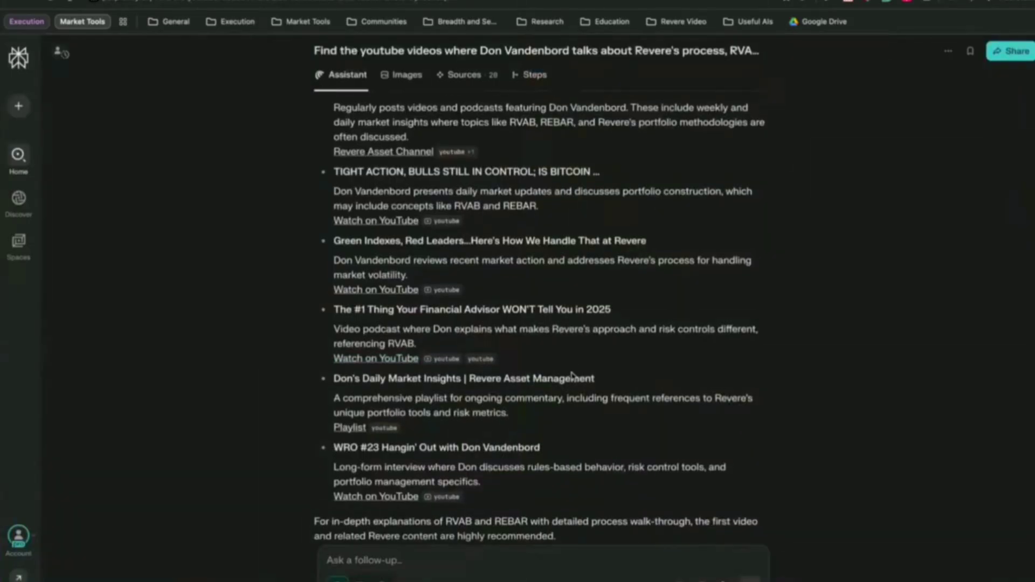
scroll(566, 377, "down", 1)
scroll(562, 416, "up", 1)
scroll(458, 440, "up", 1)
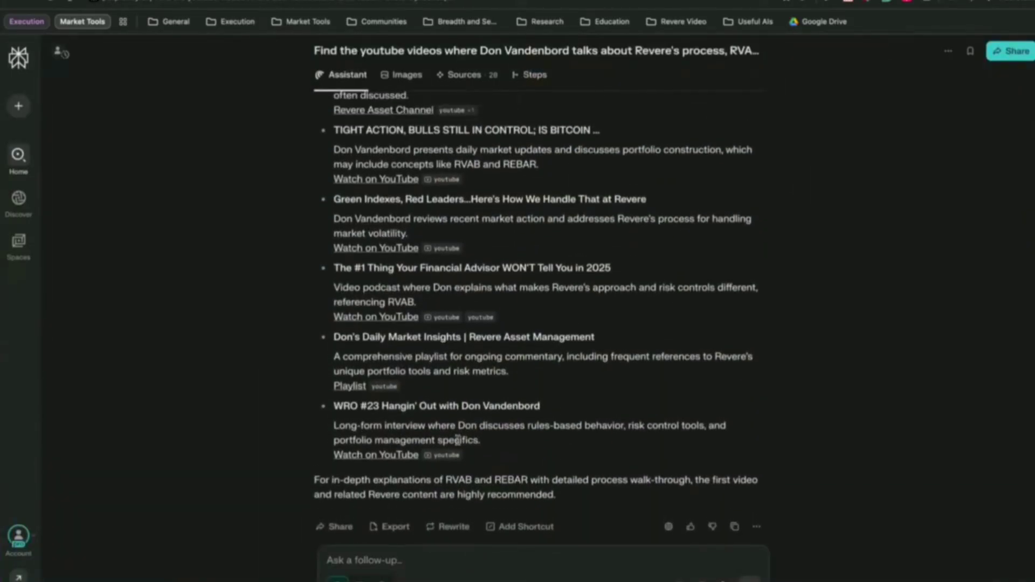
Preview the WRO #23 video on YouTube, then return and review the rest of the answer.
left_click(402, 458)
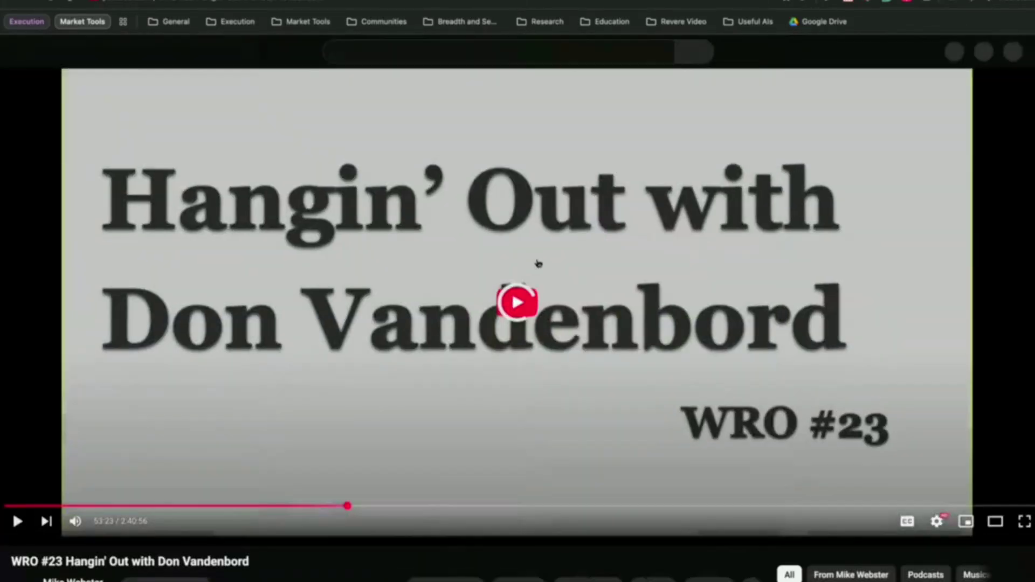
key("alt+Left")
scroll(531, 234, "up", 4)
scroll(531, 233, "up", 5)
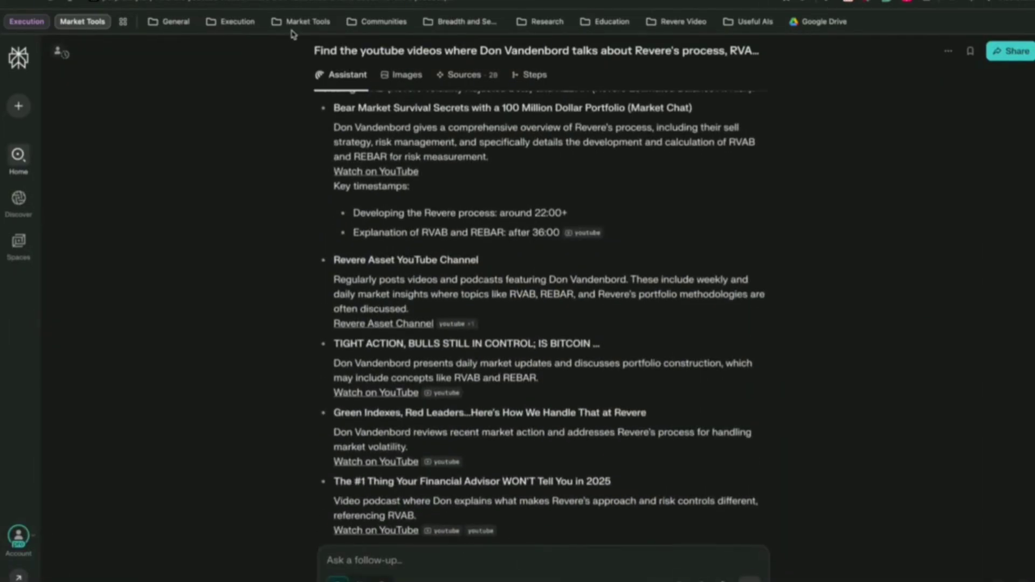
scroll(444, 180, "up", 3)
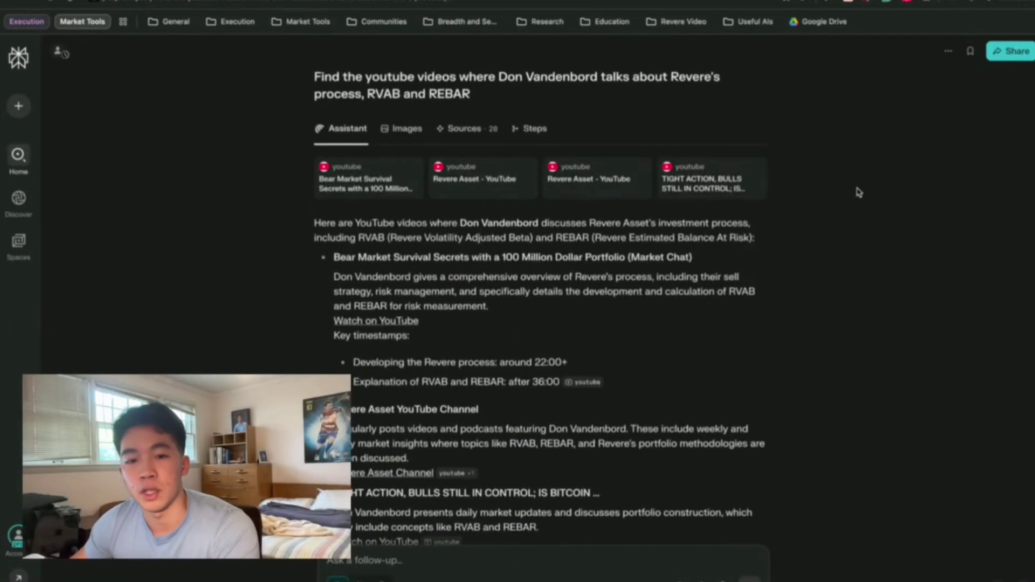
scroll(403, 249, "down", 1)
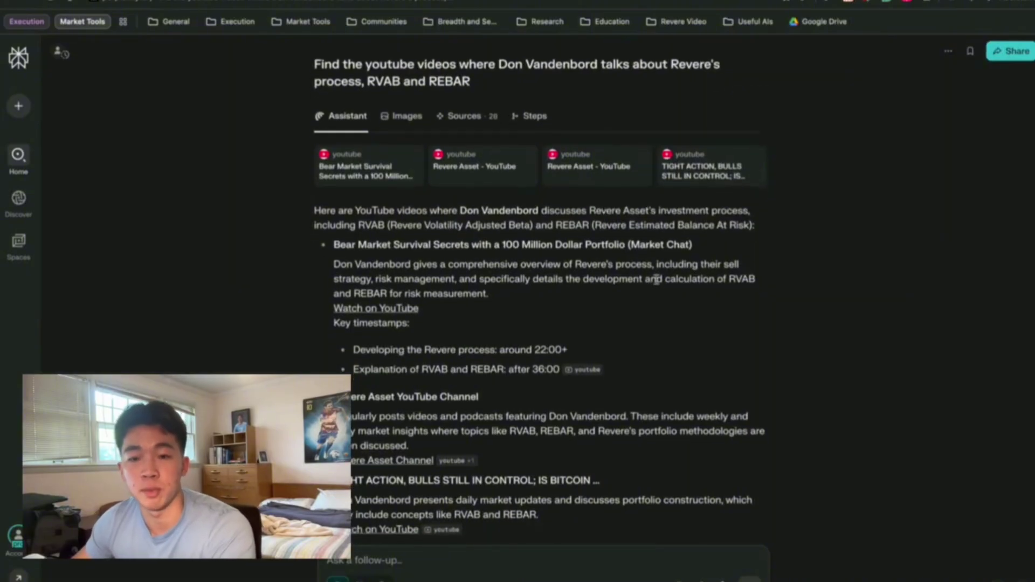
scroll(593, 431, "down", 1)
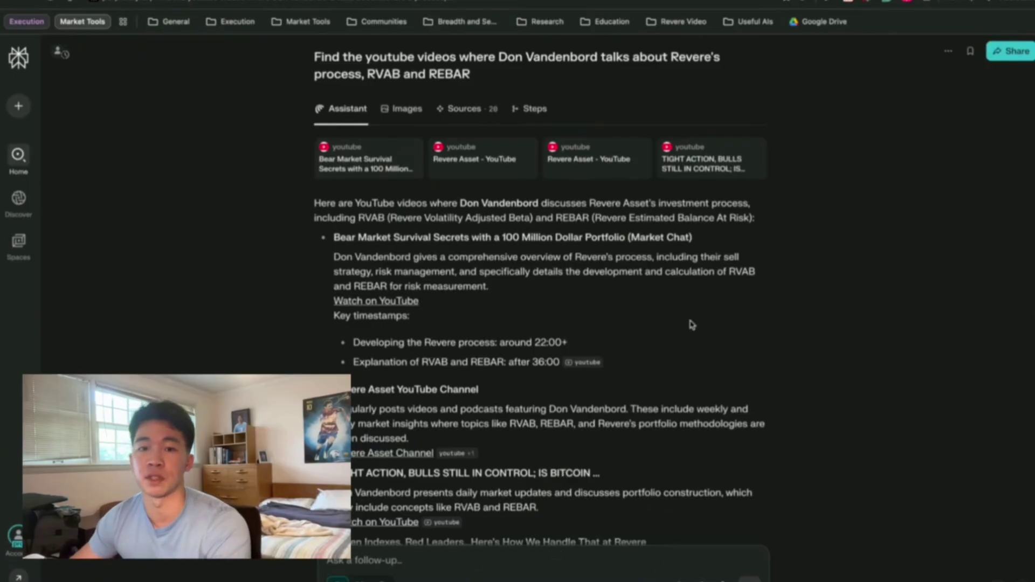
scroll(706, 240, "up", 1)
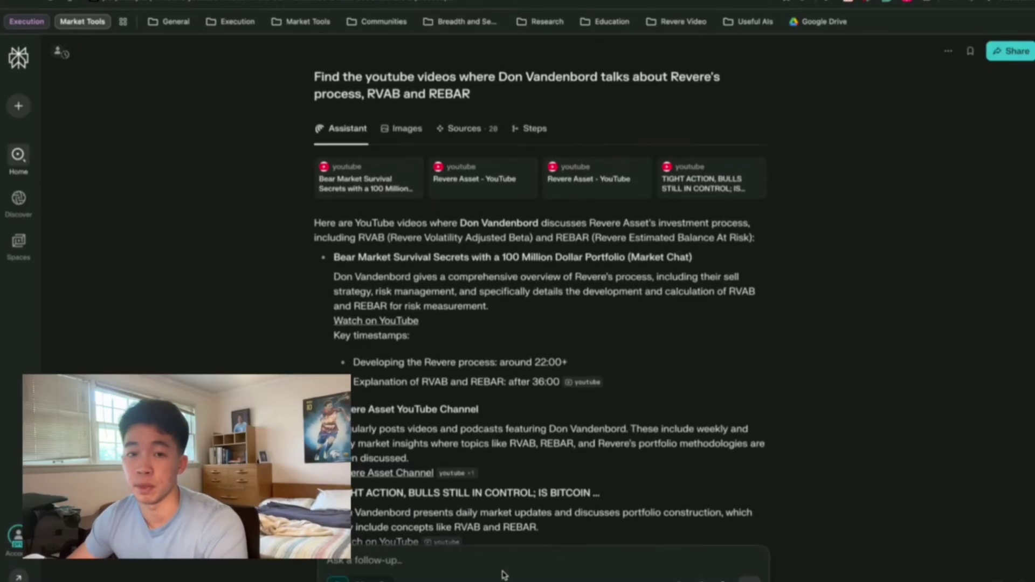
scroll(536, 432, "down", 3)
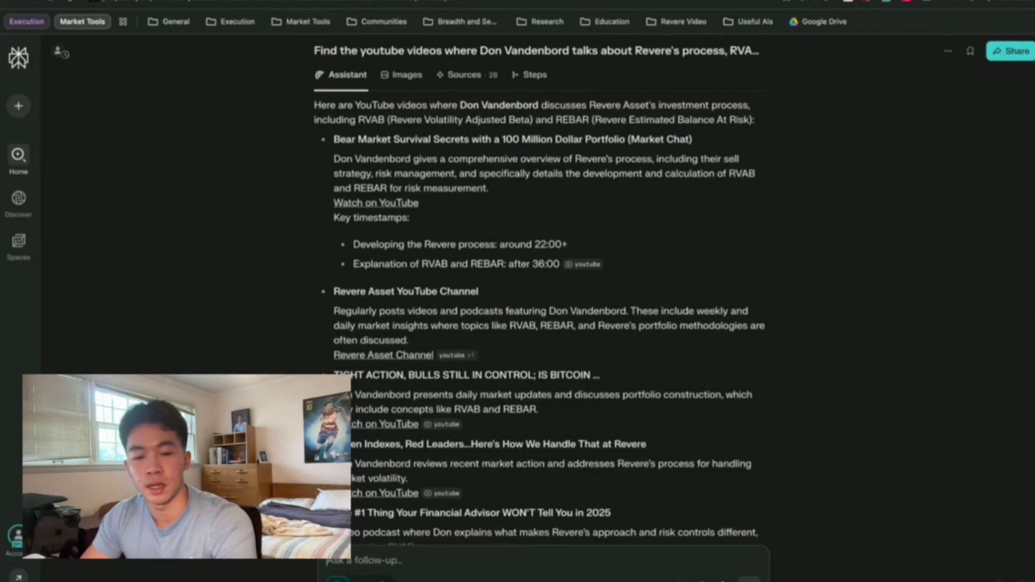
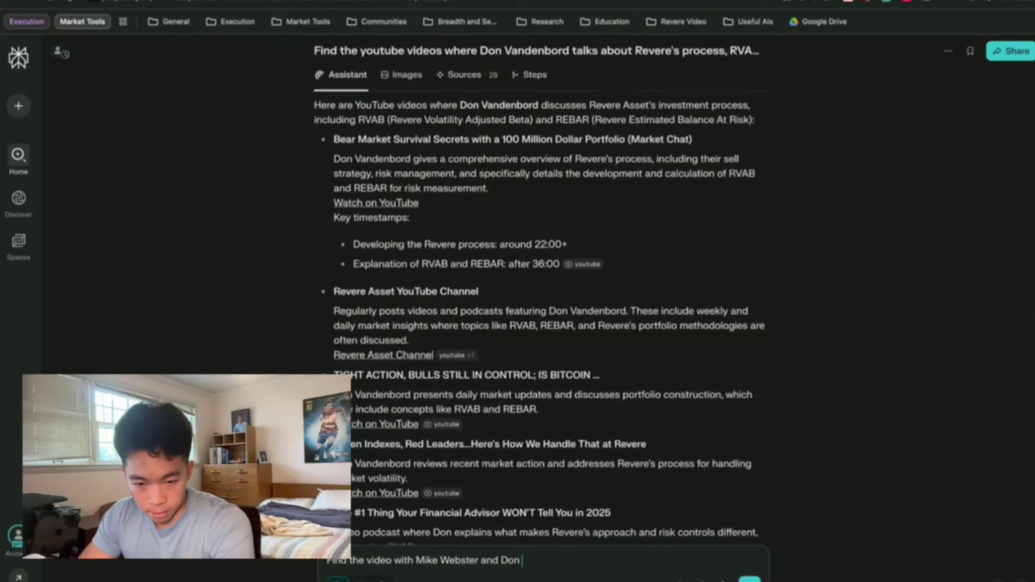
Ask a follow-up for the video discussing Revere's process and open its WRO #23 source.
type("d tiscussing Revere's")
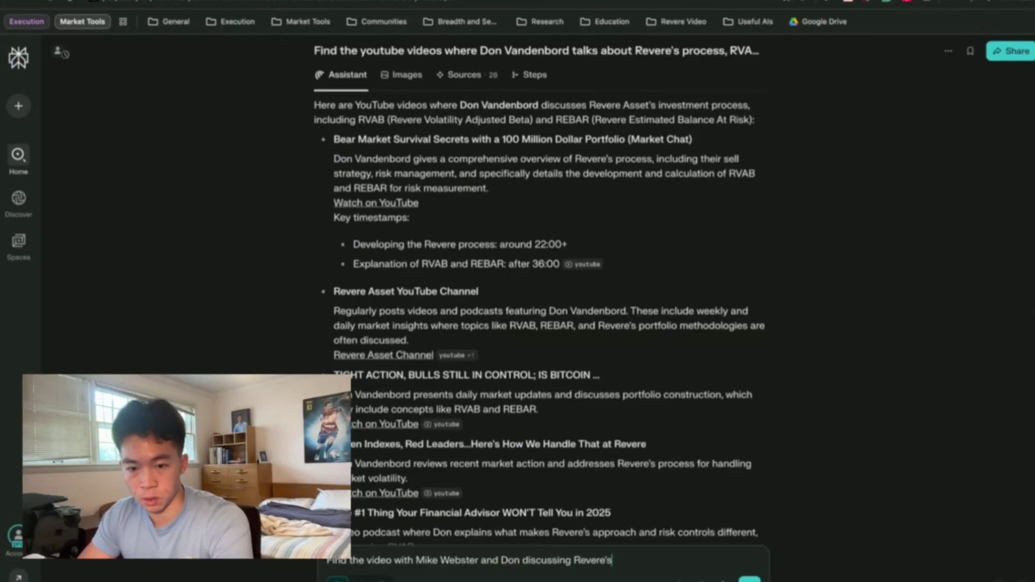
type(" process")
key("Return")
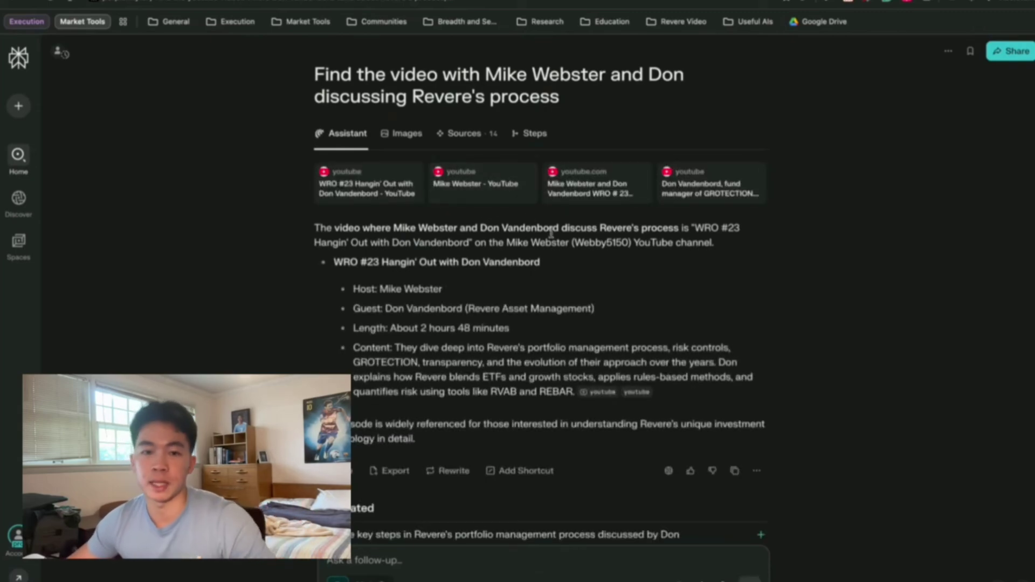
scroll(548, 297, "down", 3)
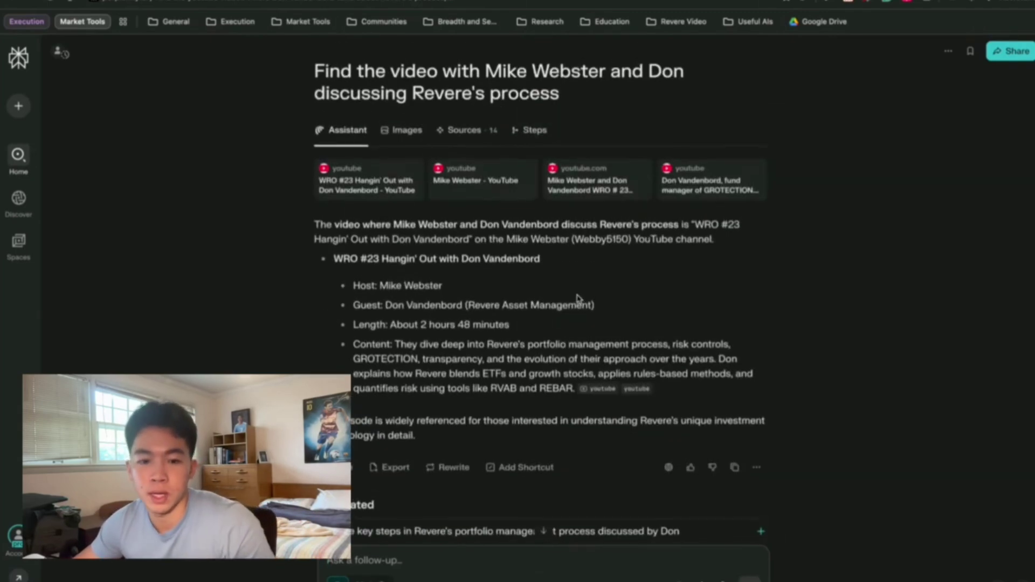
scroll(755, 345, "up", 5)
left_click(570, 324)
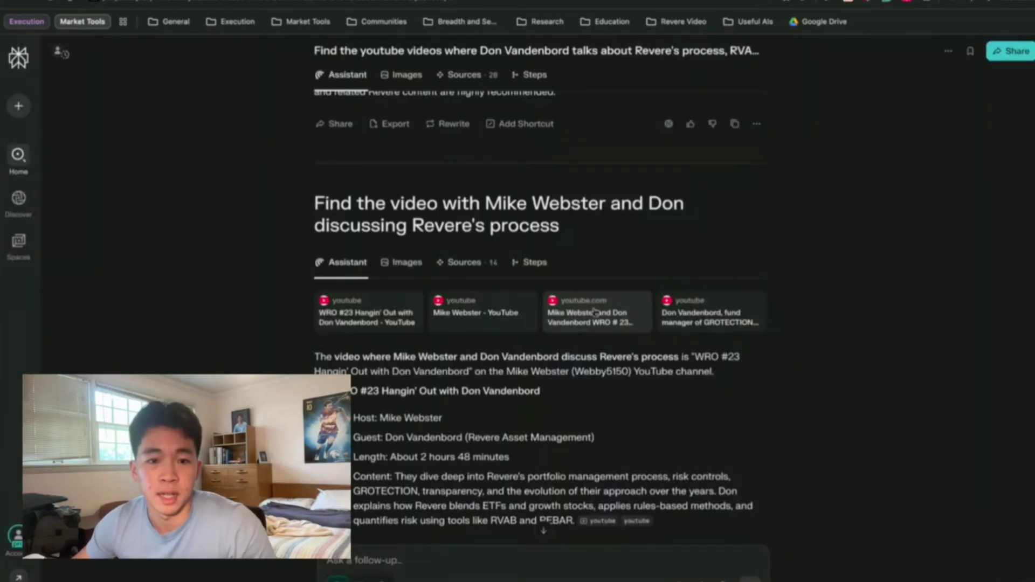
Open the WRO #23 video on YouTube itself, with the Comet Assistant panel alongside.
left_click(477, 324)
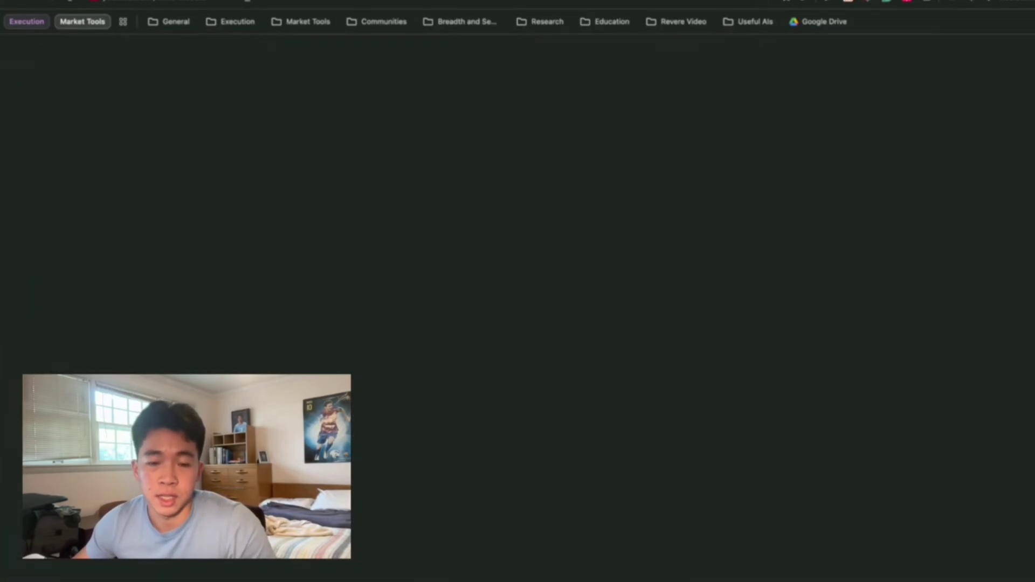
scroll(652, 258, "down", 2)
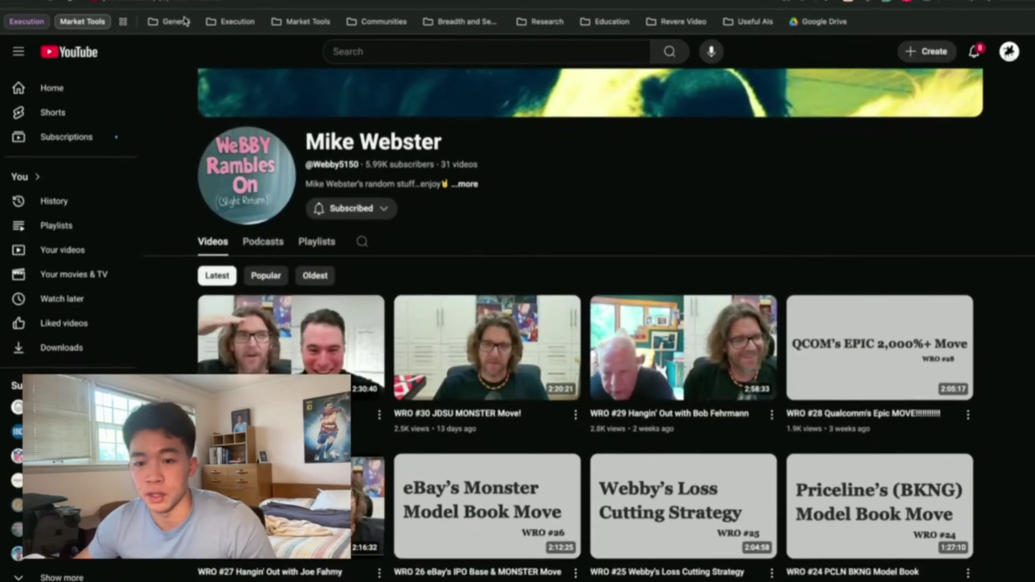
key("super+w")
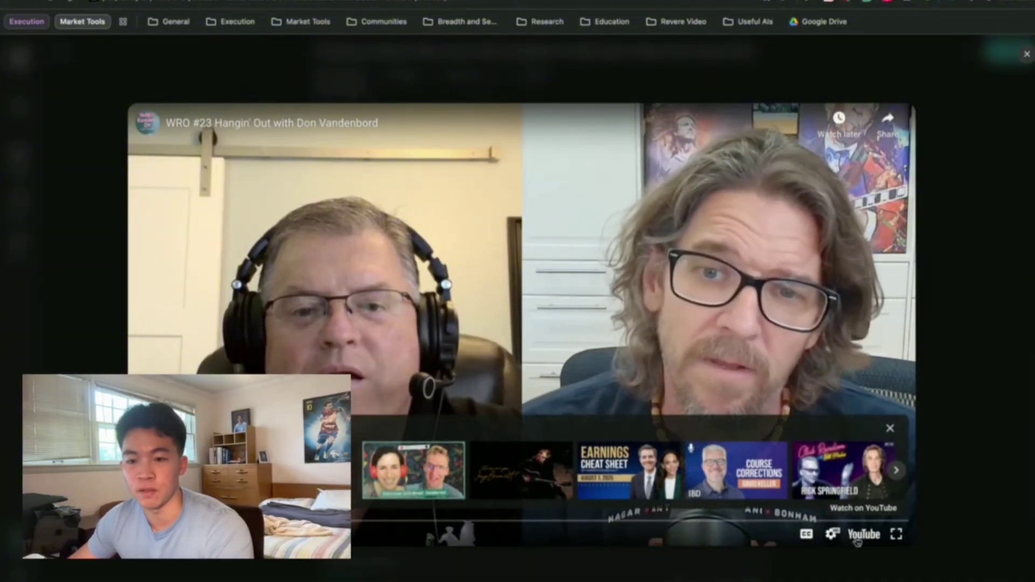
left_click(863, 535)
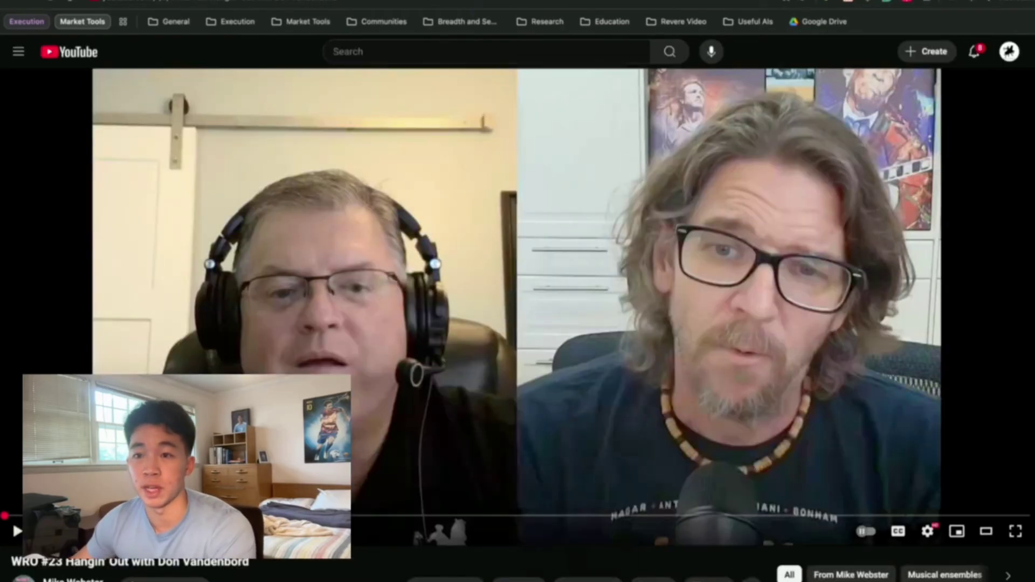
left_click(1021, 5)
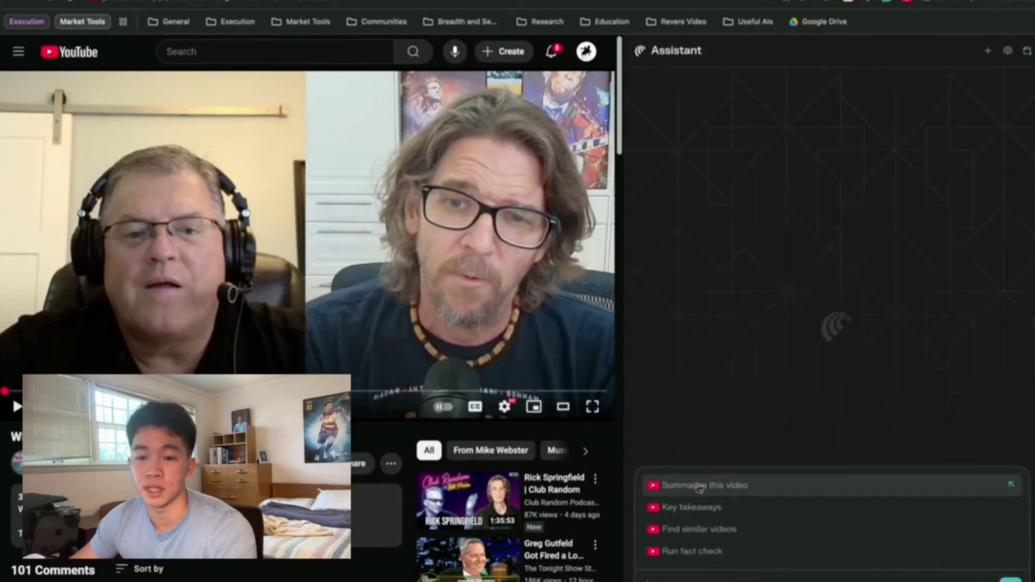
Have the Assistant summarize the WRO #23 video and read its intro, philosophy and 50% ETFs / 50% growth stocks split.
left_click(696, 486)
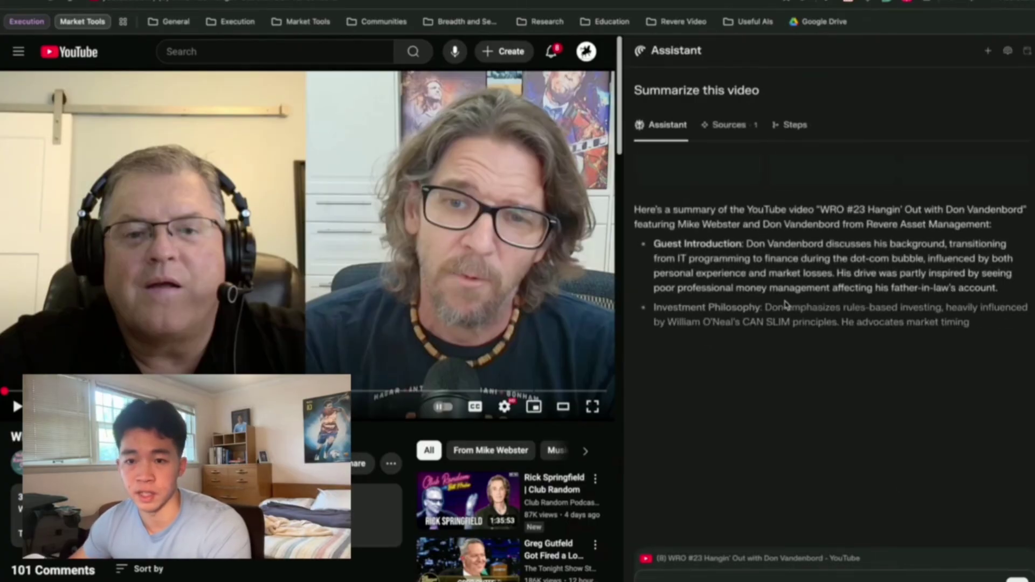
left_click_drag(636, 209, 873, 225)
left_click(661, 226)
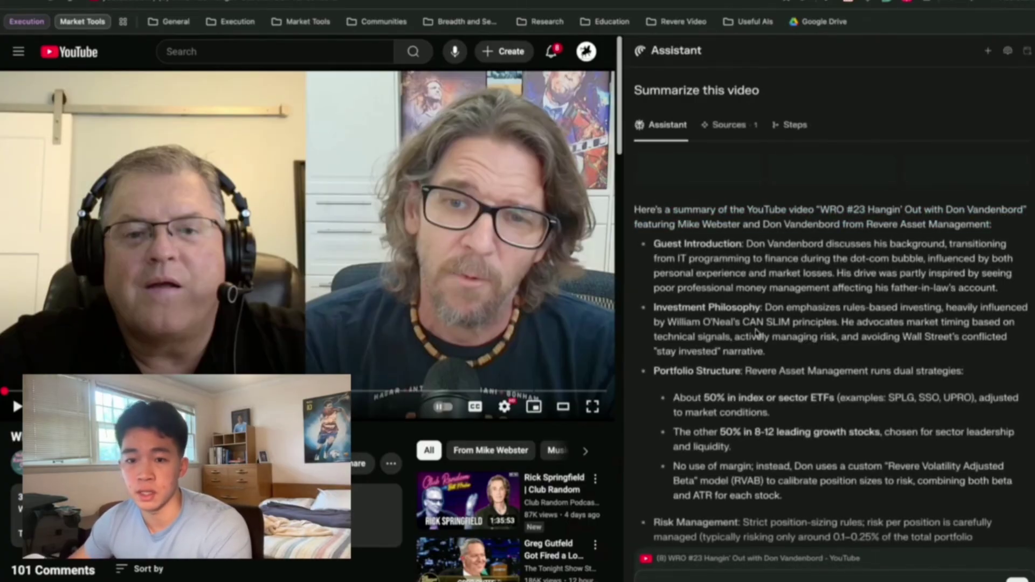
left_click_drag(661, 226, 766, 260)
left_click(782, 261)
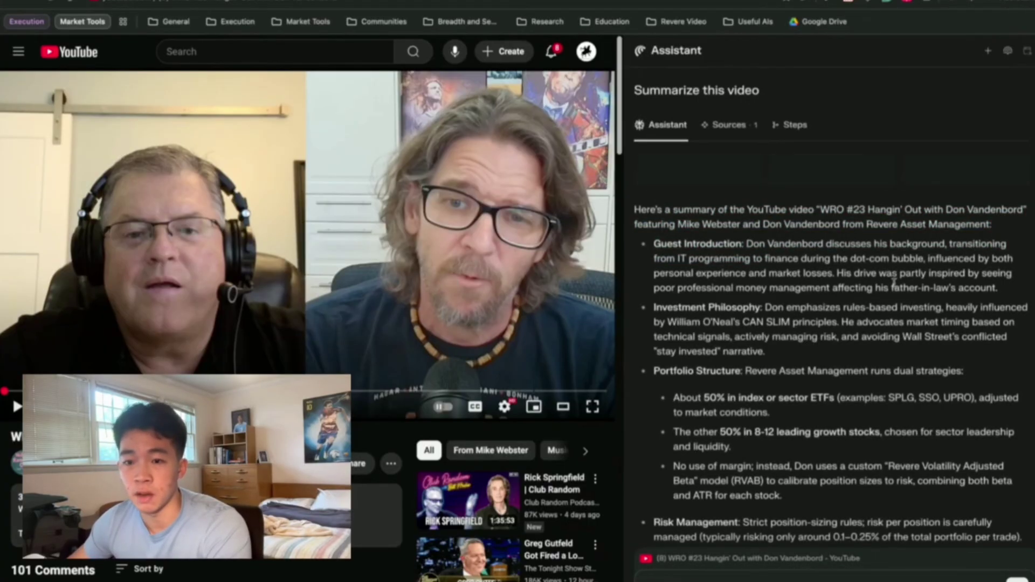
left_click_drag(666, 309, 831, 323)
left_click(847, 320)
left_click(844, 324)
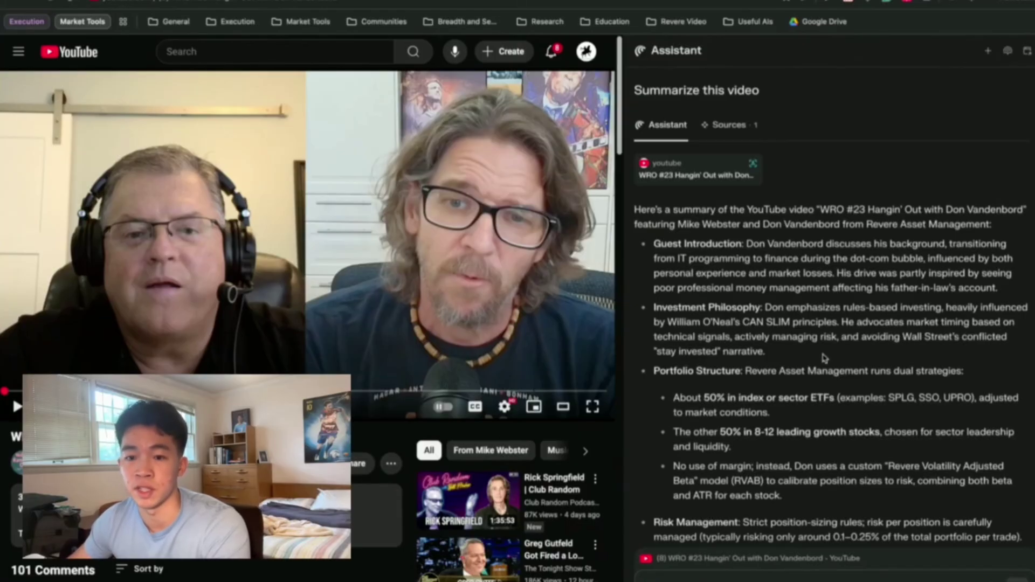
left_click_drag(822, 357, 658, 352)
left_click_drag(694, 389, 755, 320)
scroll(722, 345, "down", 1)
left_click(777, 377)
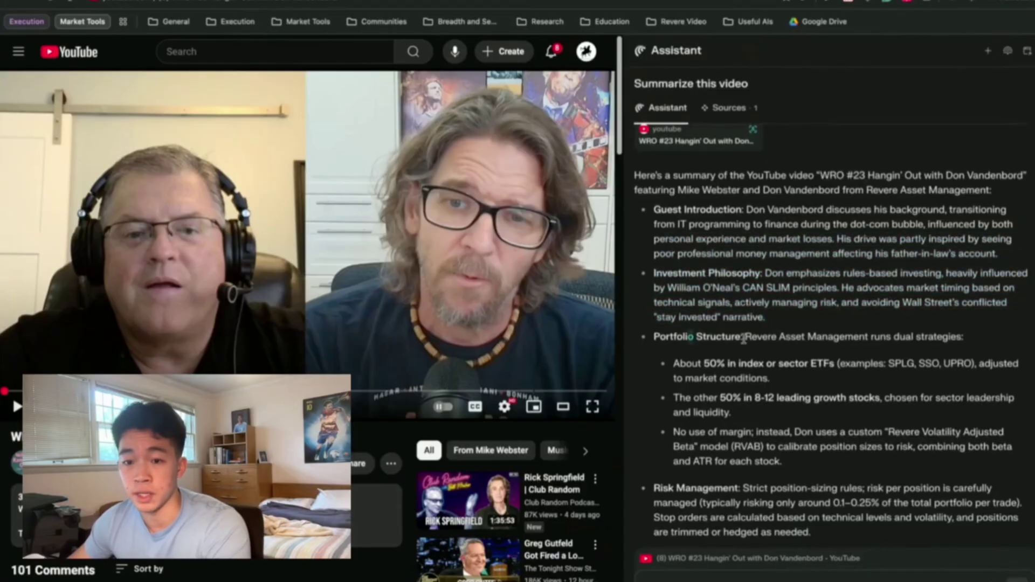
scroll(785, 334, "down", 1)
left_click_drag(880, 316, 964, 318)
scroll(928, 335, "down", 1)
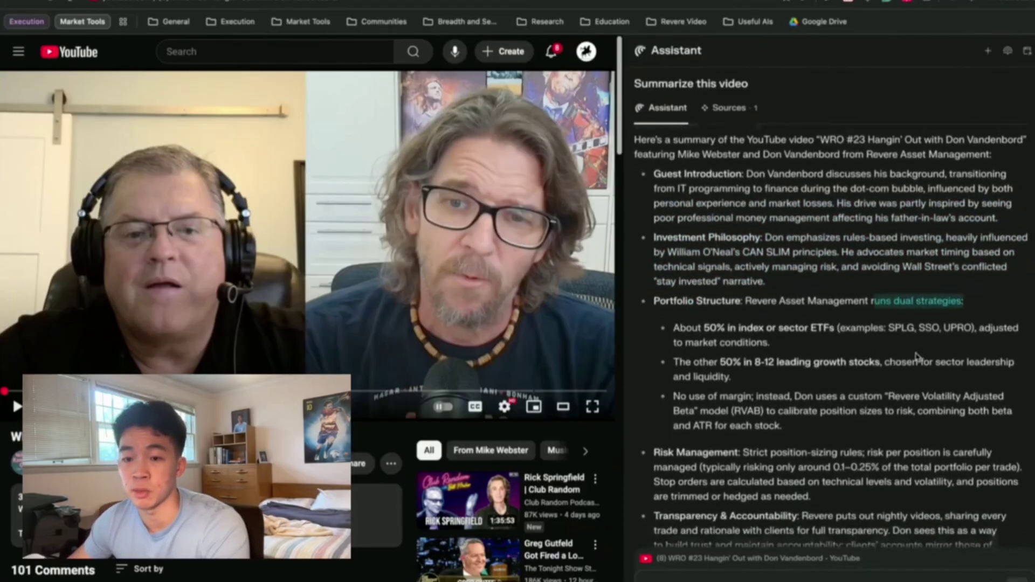
left_click(666, 329)
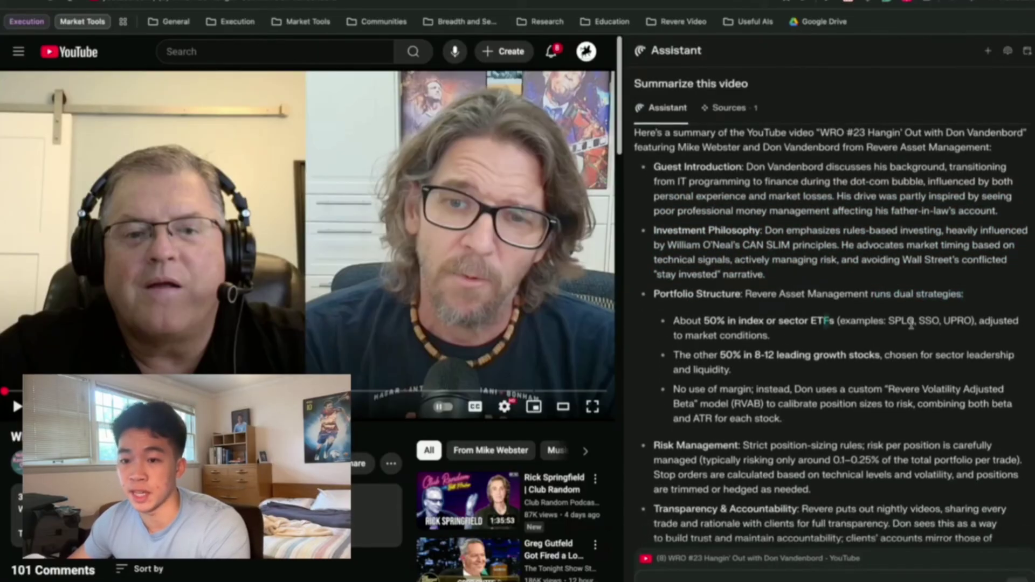
triple_click(860, 341)
left_click(859, 340)
triple_click(764, 374)
left_click(791, 356)
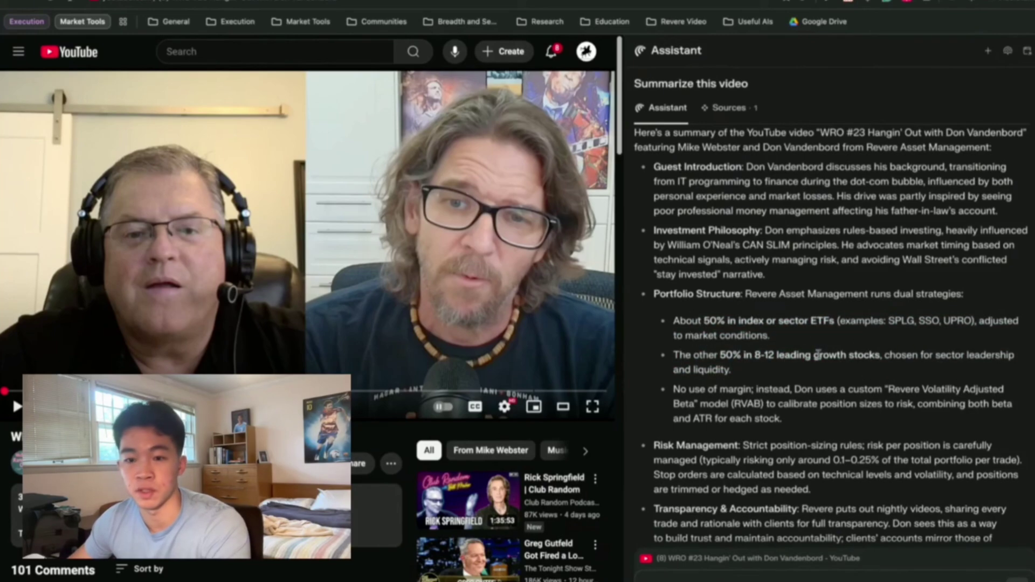
Read the summary's Risk Management, Transparency & Accountability, Lessons & Recommendations and Market Timing sections.
scroll(787, 388, "down", 1)
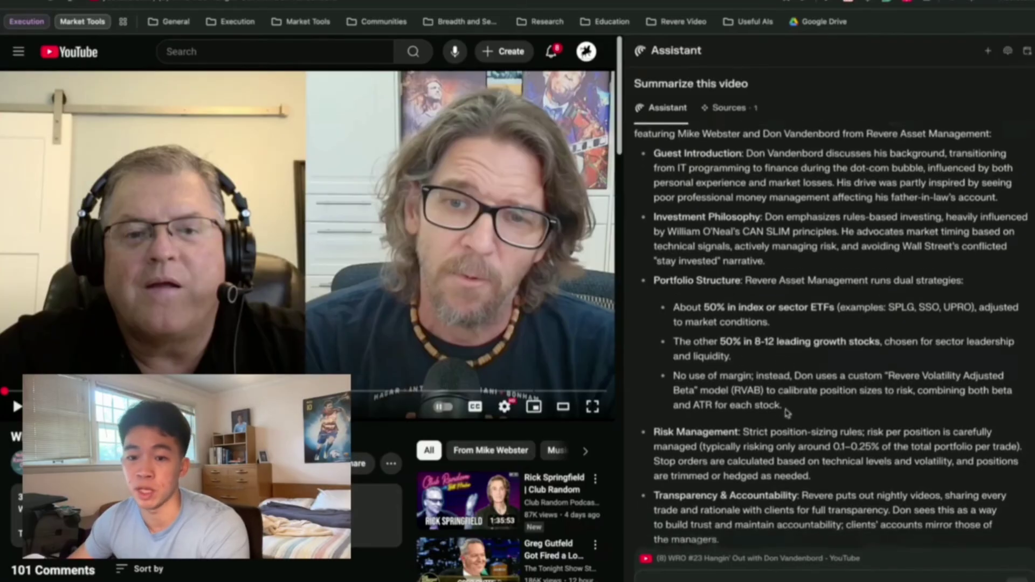
left_click_drag(689, 361, 781, 376)
left_click(800, 376)
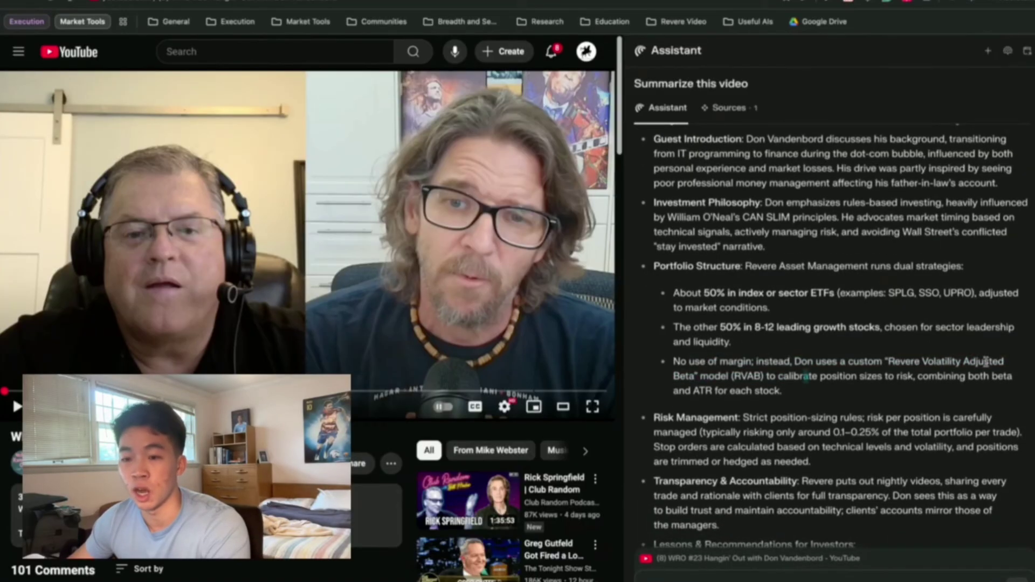
left_click_drag(708, 361, 759, 376)
scroll(767, 365, "down", 2)
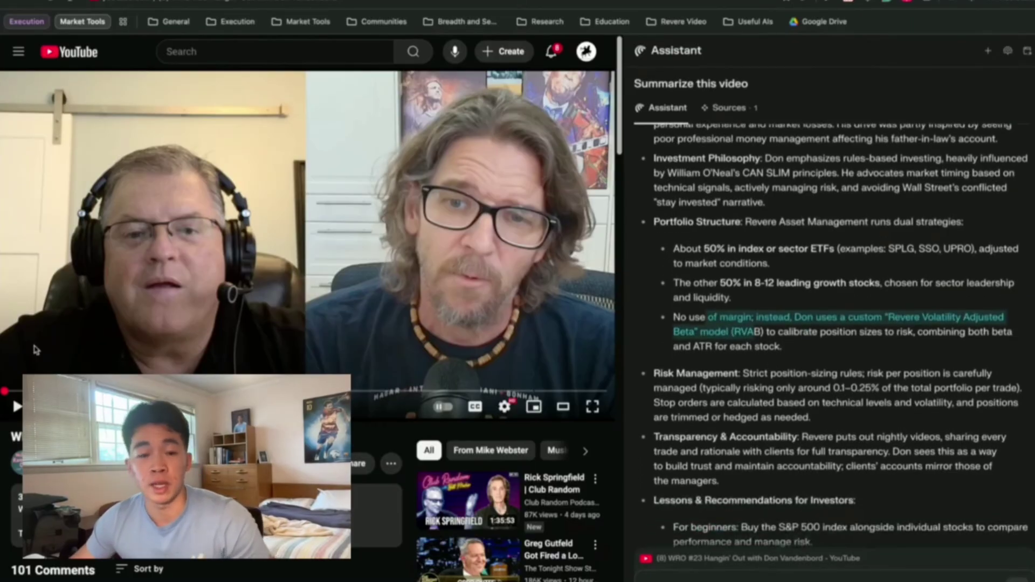
scroll(829, 424, "down", 1)
scroll(829, 424, "down", 3)
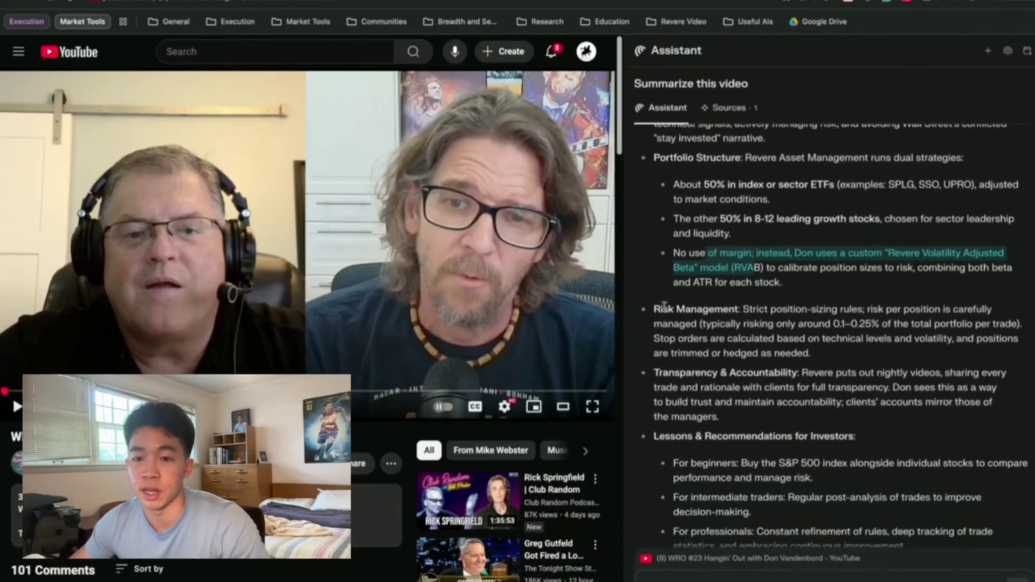
left_click_drag(659, 308, 741, 310)
left_click_drag(649, 386, 768, 373)
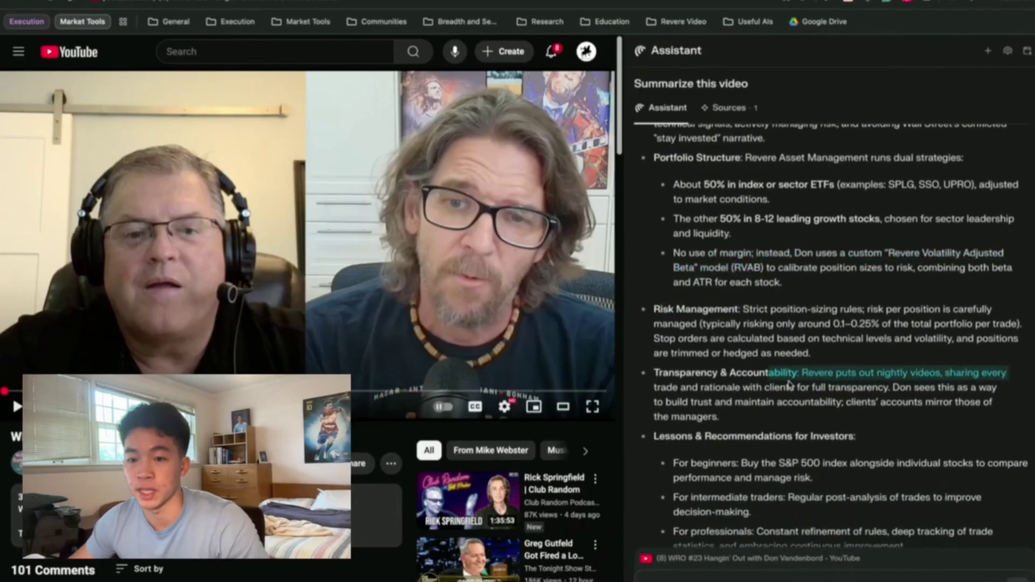
left_click_drag(899, 373, 950, 378)
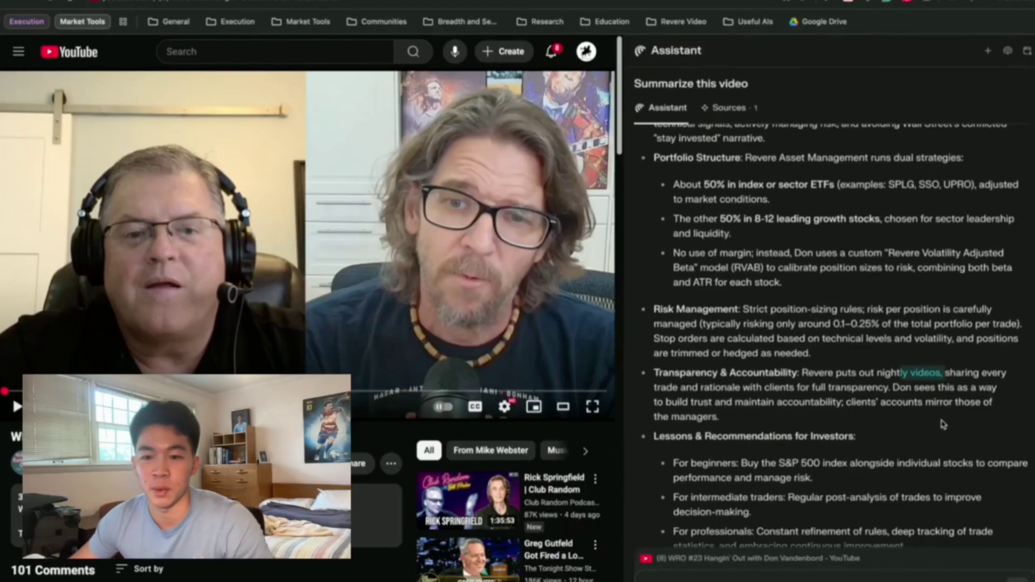
scroll(928, 421, "down", 1)
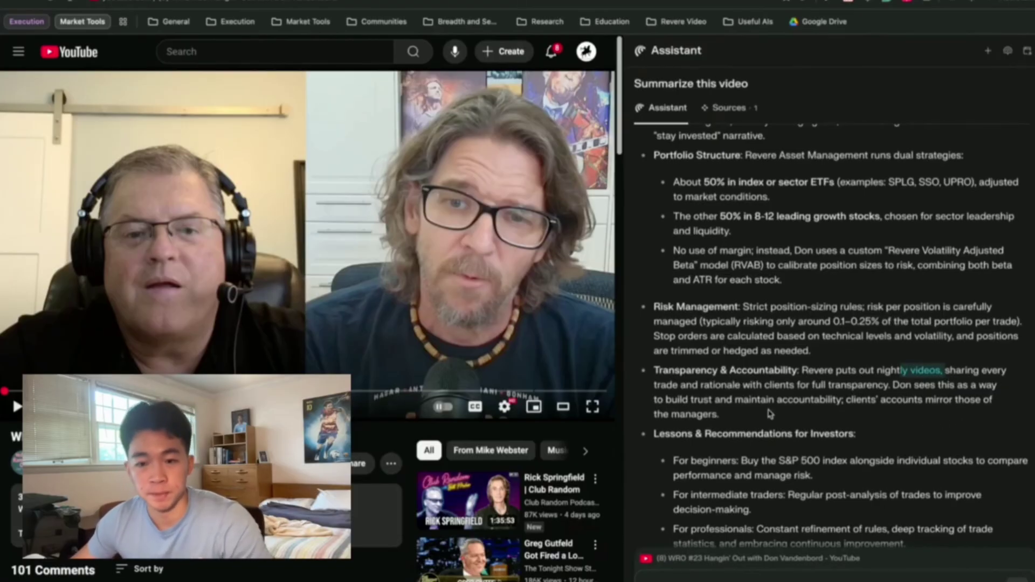
scroll(718, 456, "down", 4)
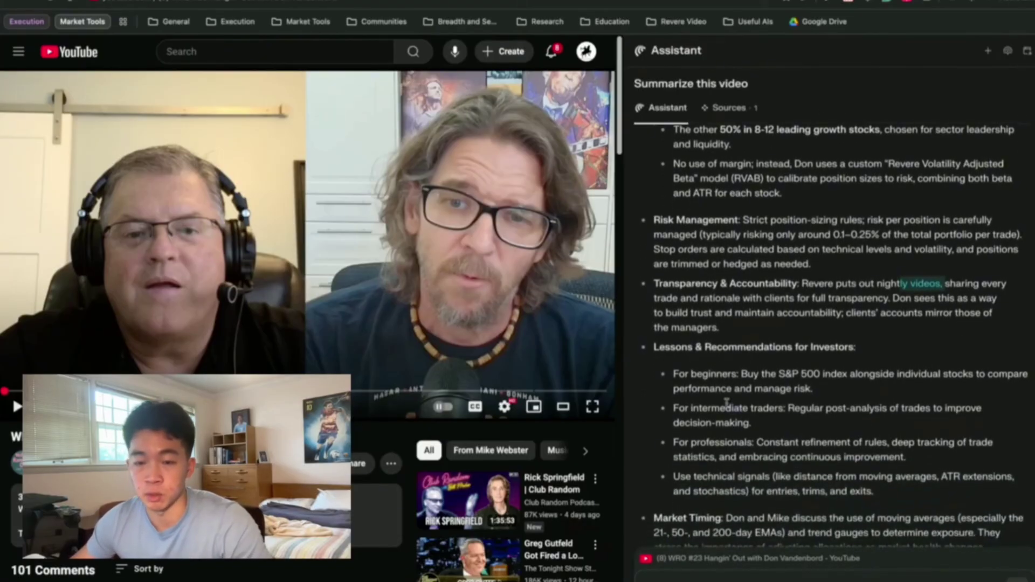
left_click_drag(703, 323, 823, 324)
scroll(717, 340, "down", 1)
left_click(718, 340)
scroll(755, 339, "down", 3)
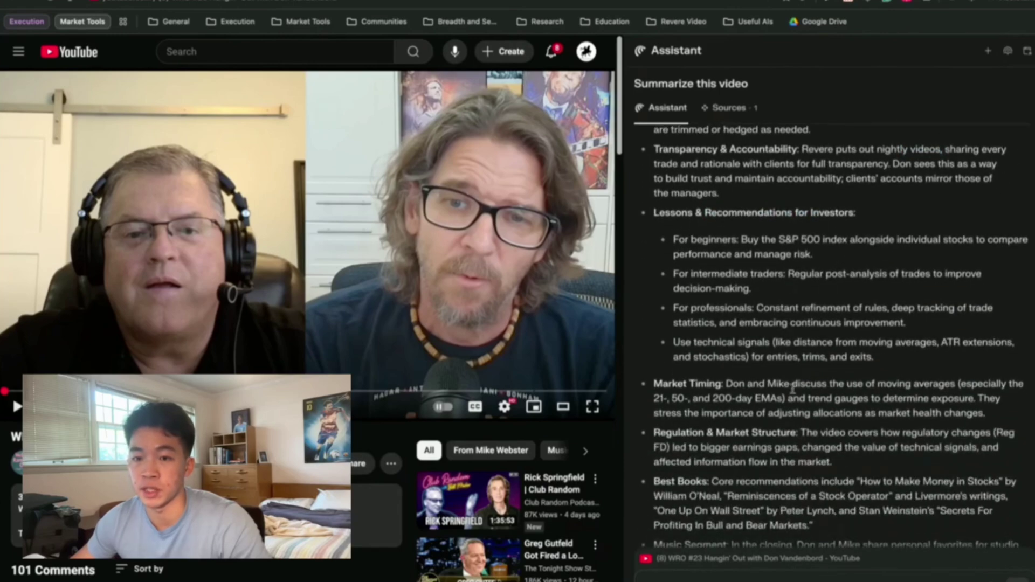
scroll(752, 359, "down", 3)
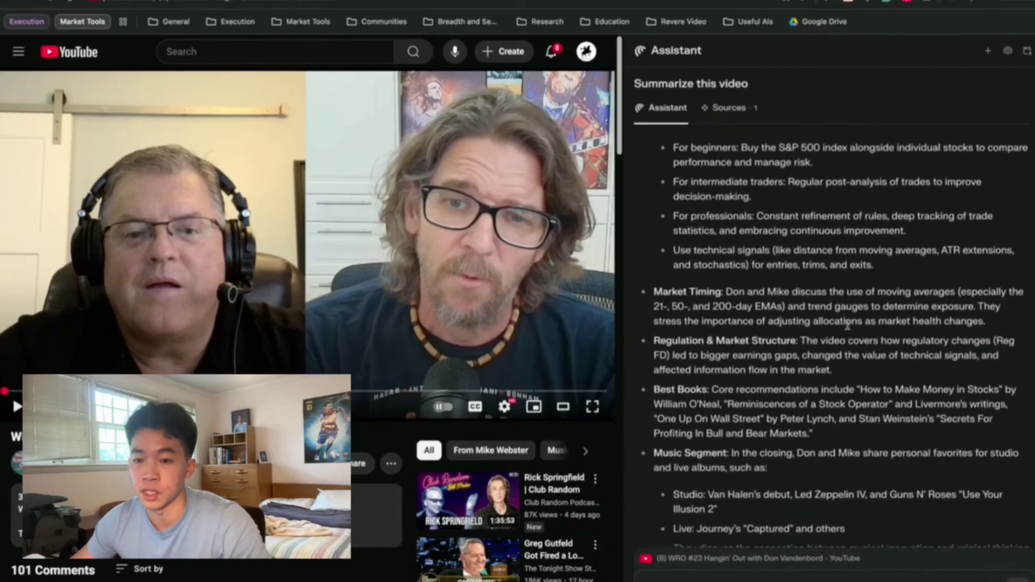
scroll(882, 420, "down", 3)
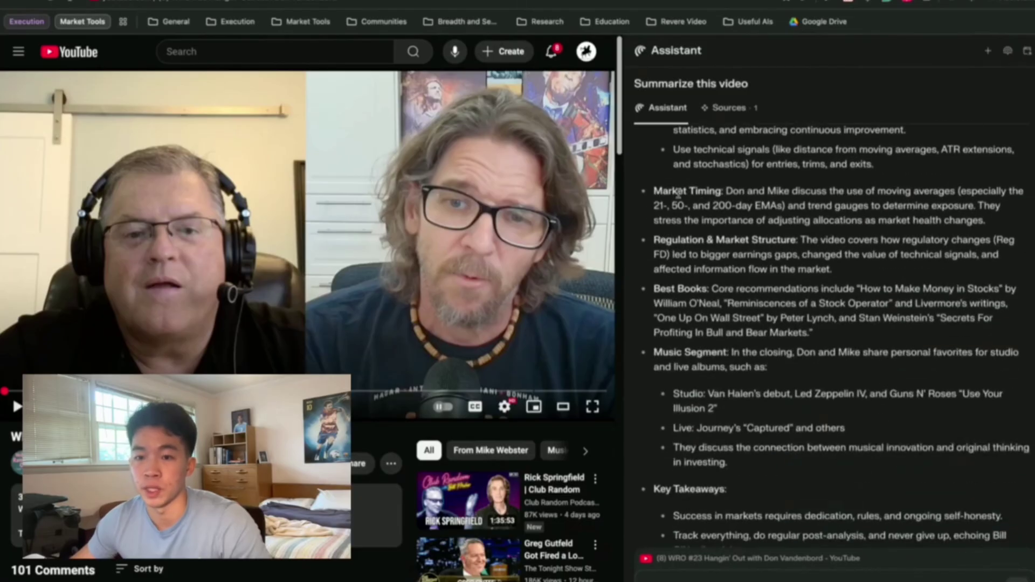
left_click_drag(659, 191, 710, 186)
left_click(660, 206)
scroll(806, 275, "down", 2)
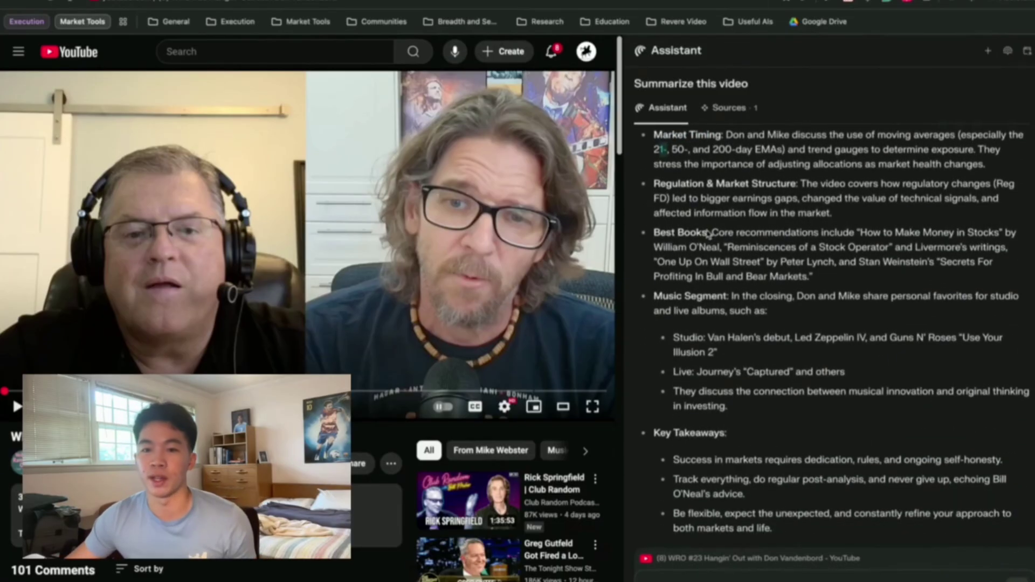
scroll(804, 285, "down", 4)
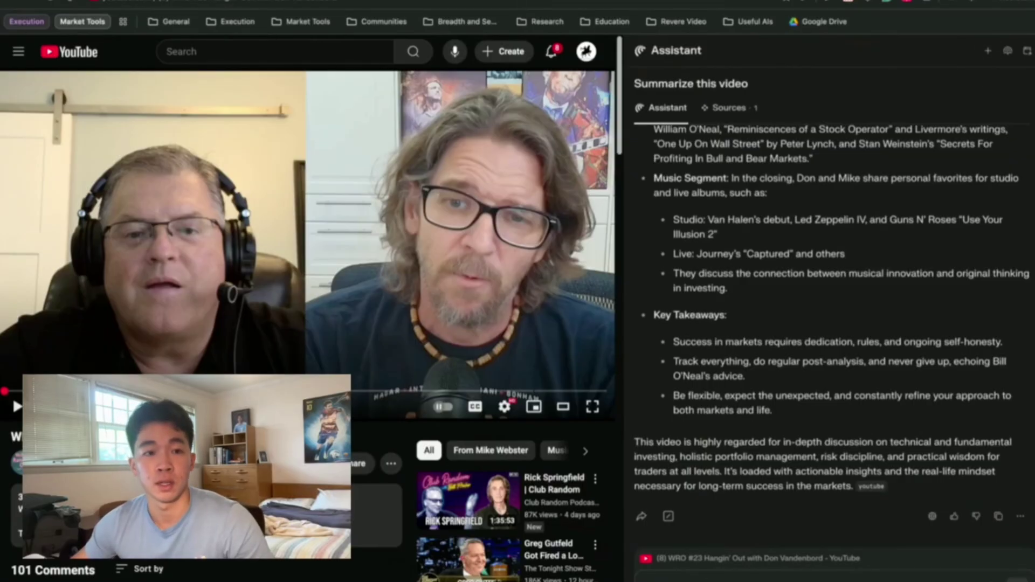
Return to the MarketSurge ALAB chart tab with the assistant panel closed.
left_click(92, 7)
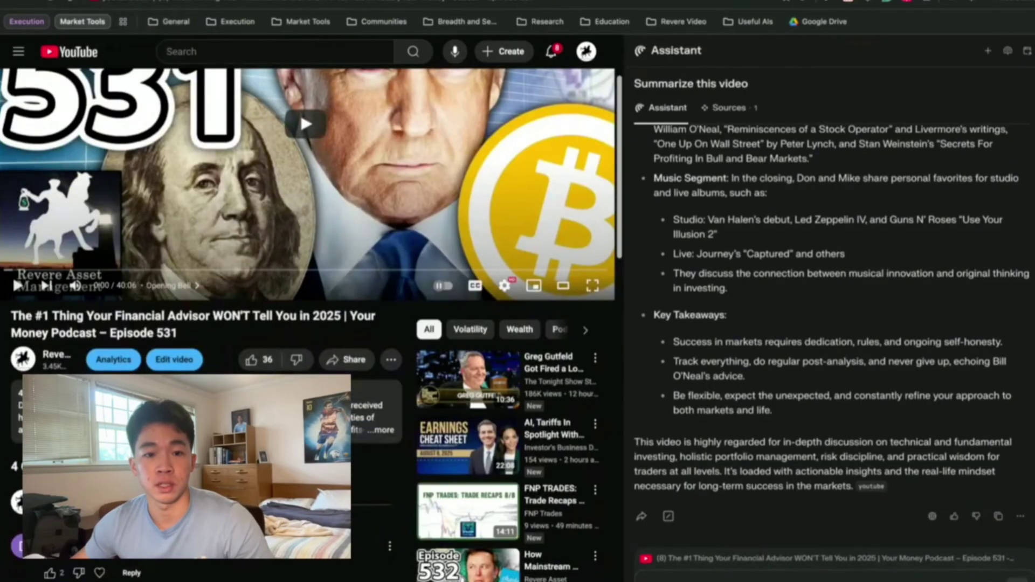
key("ctrl+Tab")
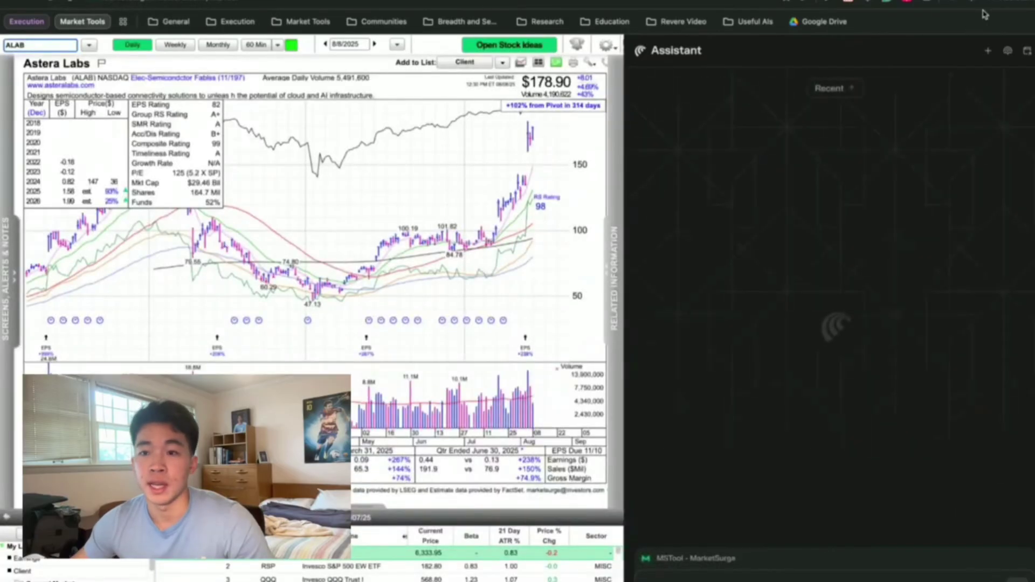
left_click(992, 7)
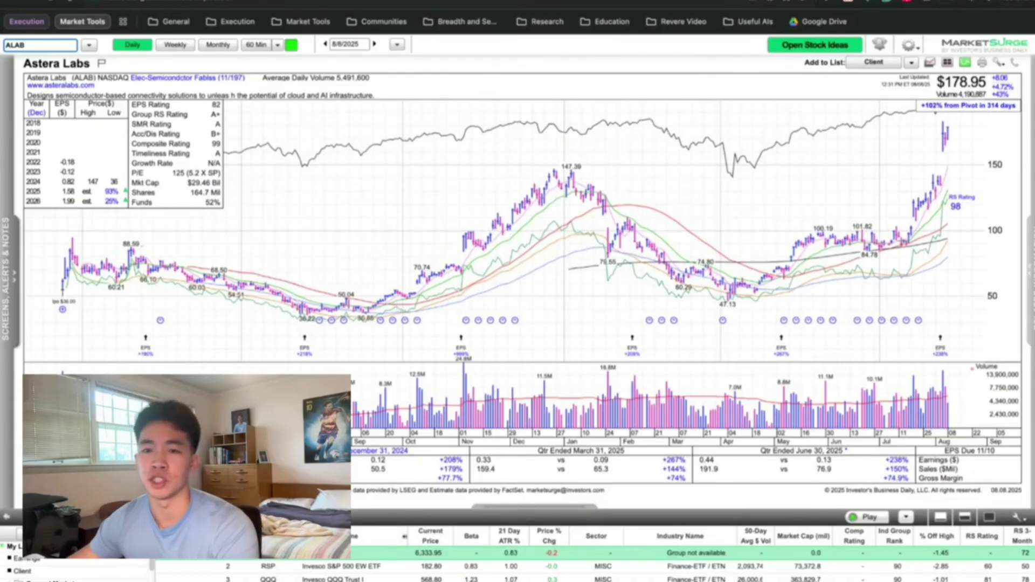
Draw and remove a trendline on the ALAB chart, then list Assistant shortcuts with /.
left_click(541, 251)
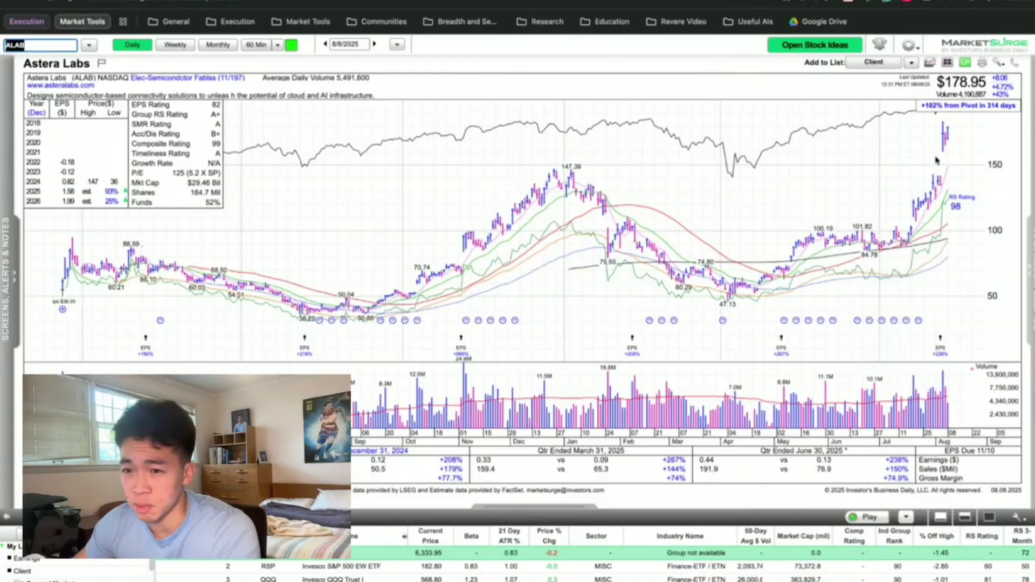
mouse_move(910, 251)
left_mouse_down()
mouse_move(935, 189)
mouse_move(937, 124)
left_mouse_up()
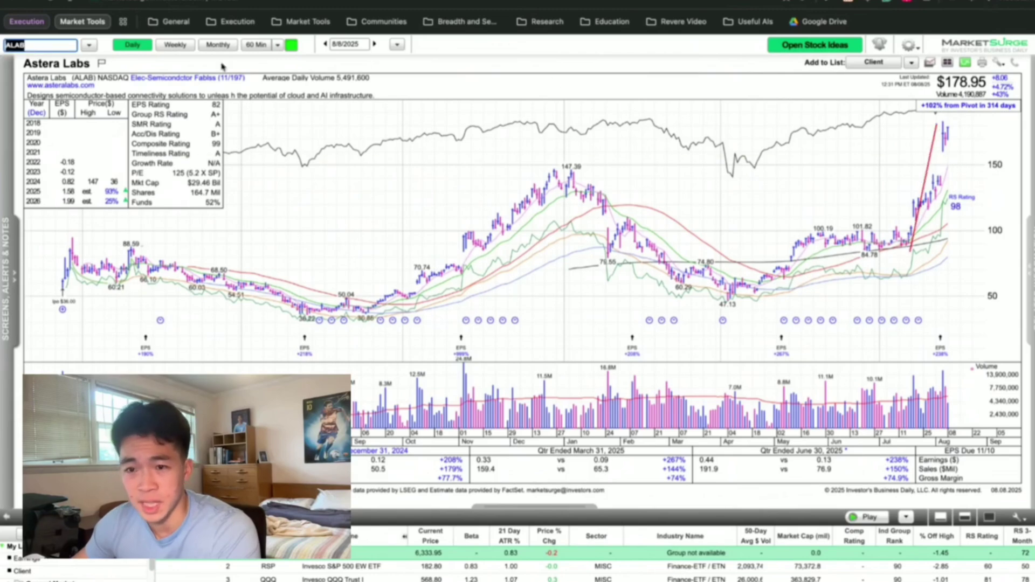
key("Return")
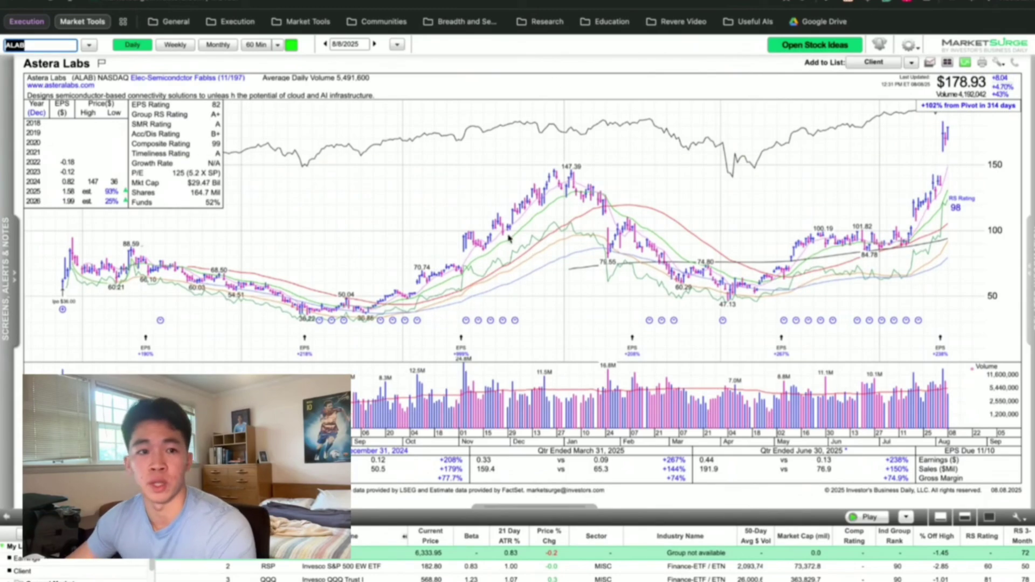
left_click(1027, 24)
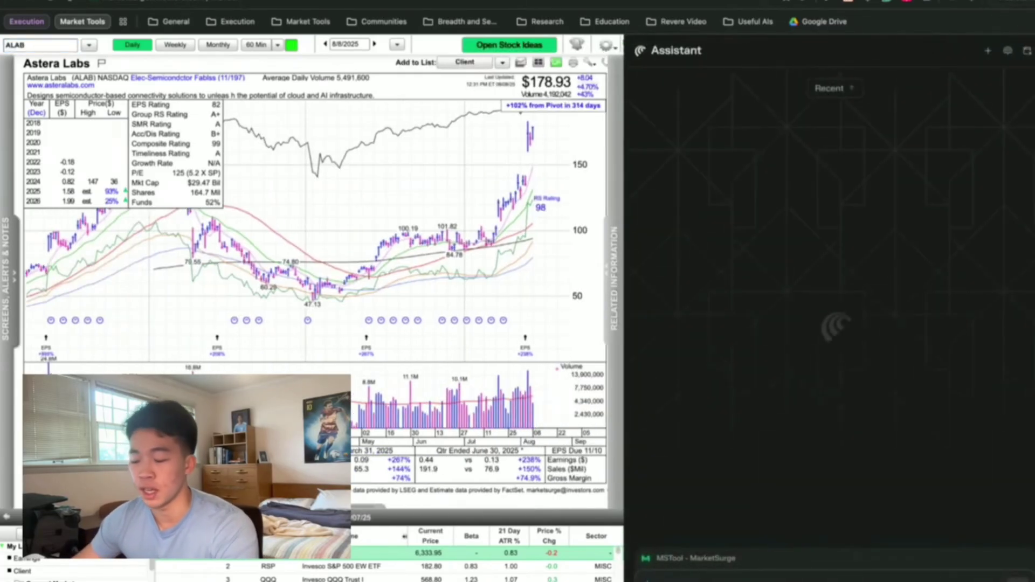
type("/")
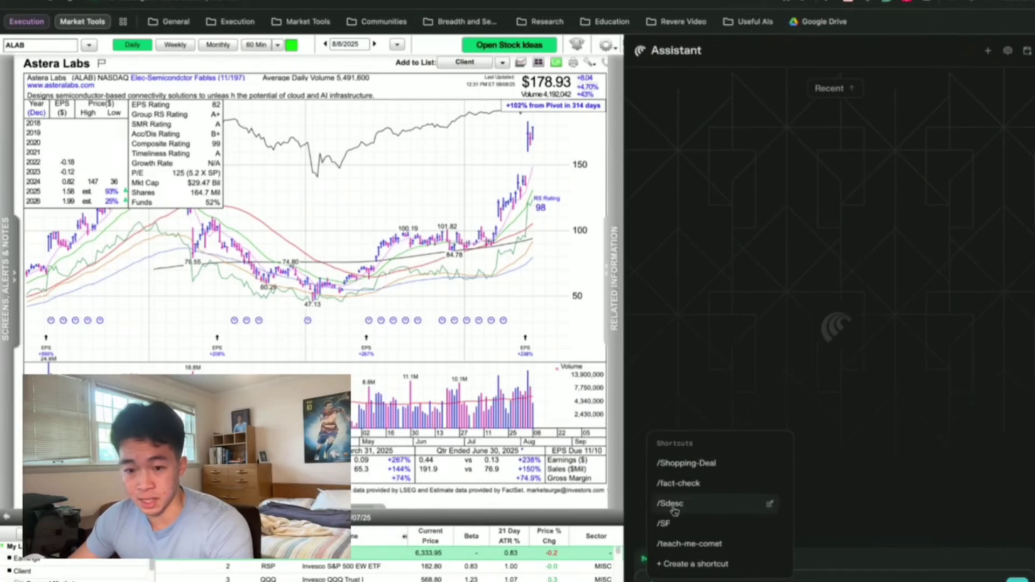
Open the /Sdesc shortcut editor and review its opening 'What does this ticker/company do?' instructions.
left_click(770, 504)
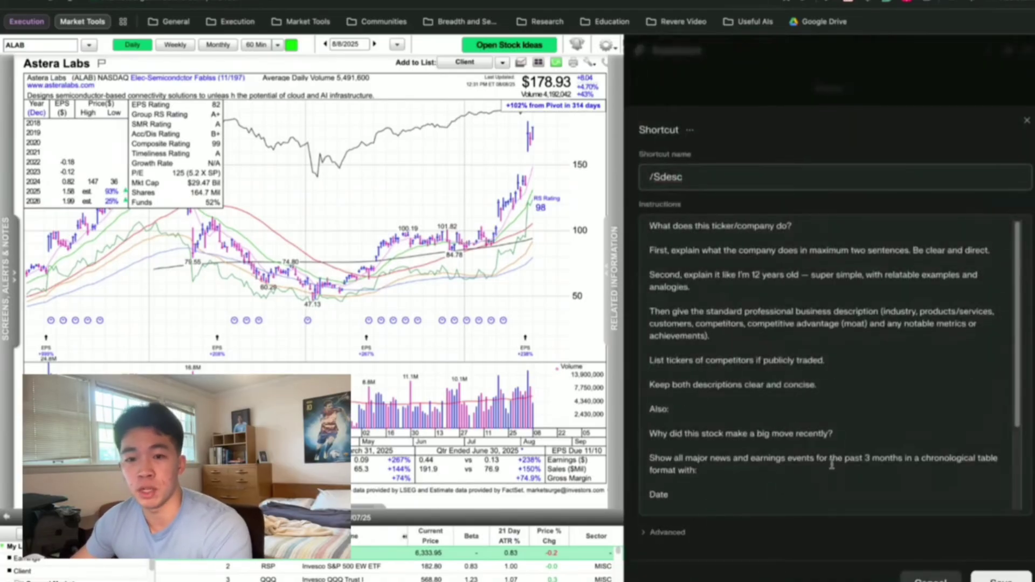
left_click(650, 227)
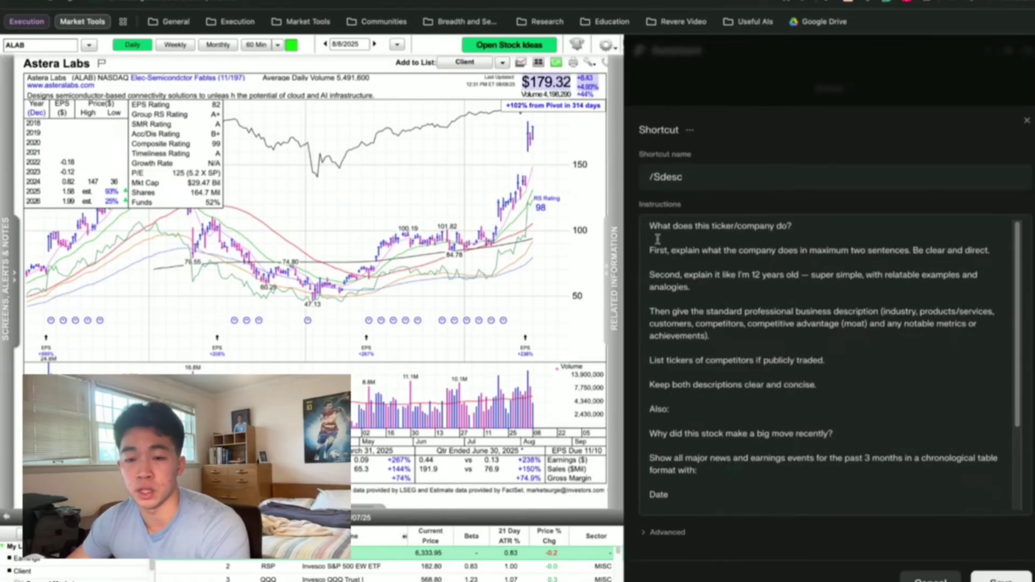
left_click_drag(654, 224, 829, 472)
left_click_drag(829, 472, 720, 278)
scroll(719, 278, "down", 2)
scroll(690, 271, "up", 2)
left_click_drag(651, 225, 835, 434)
scroll(780, 419, "down", 3)
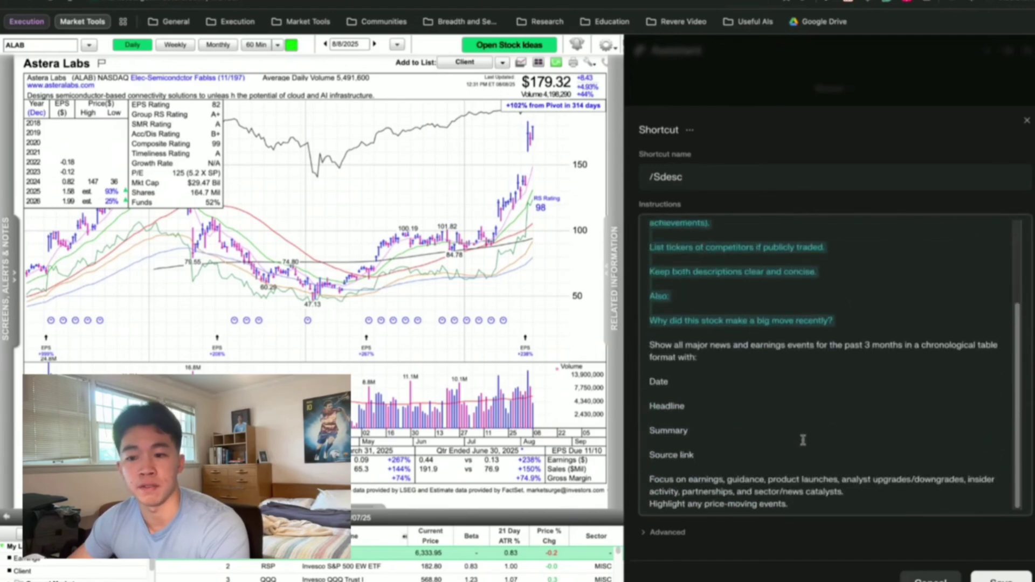
scroll(766, 454, "up", 3)
left_click(650, 230)
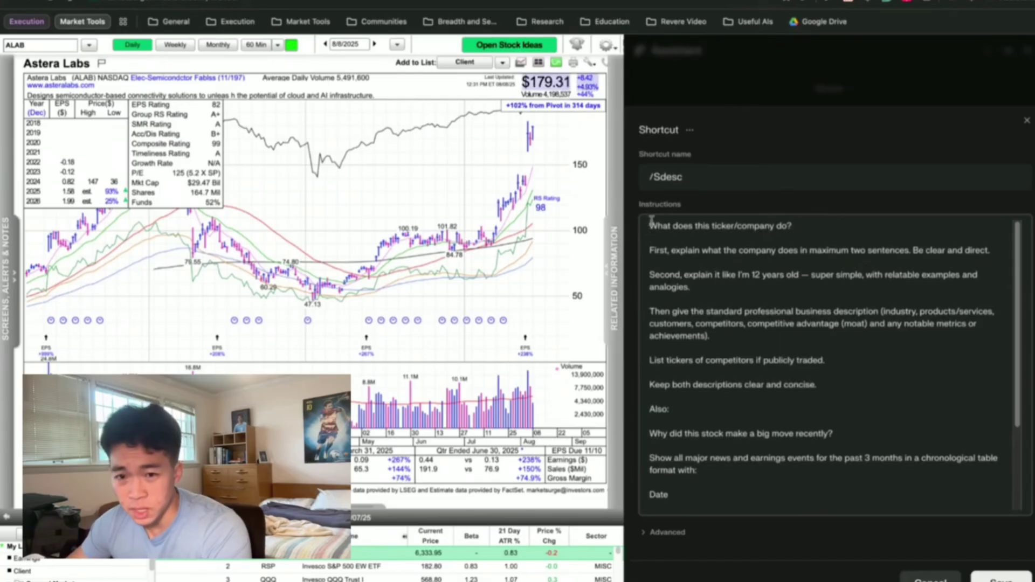
triple_click(671, 228)
left_click(679, 232)
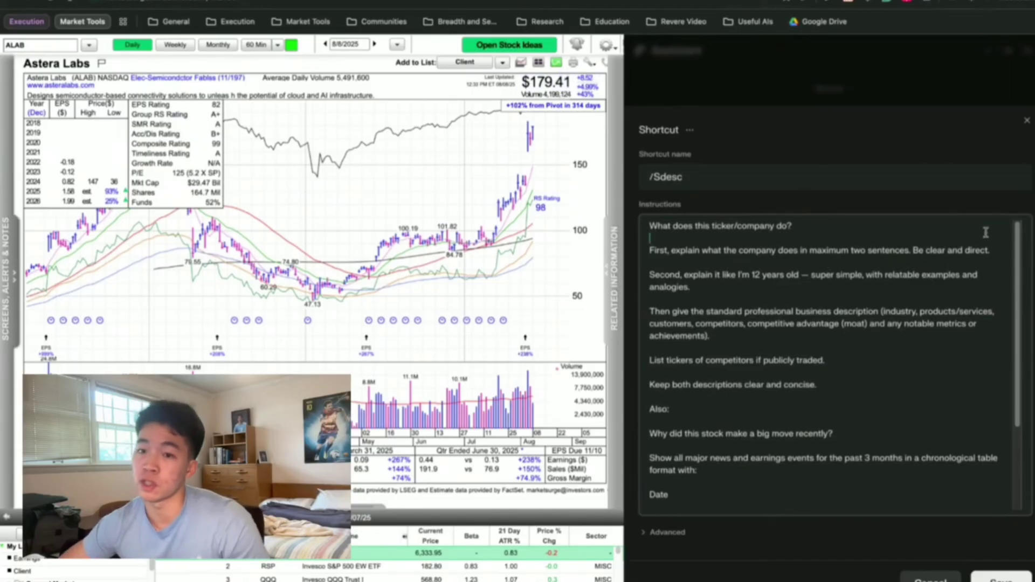
left_click_drag(686, 252, 930, 257)
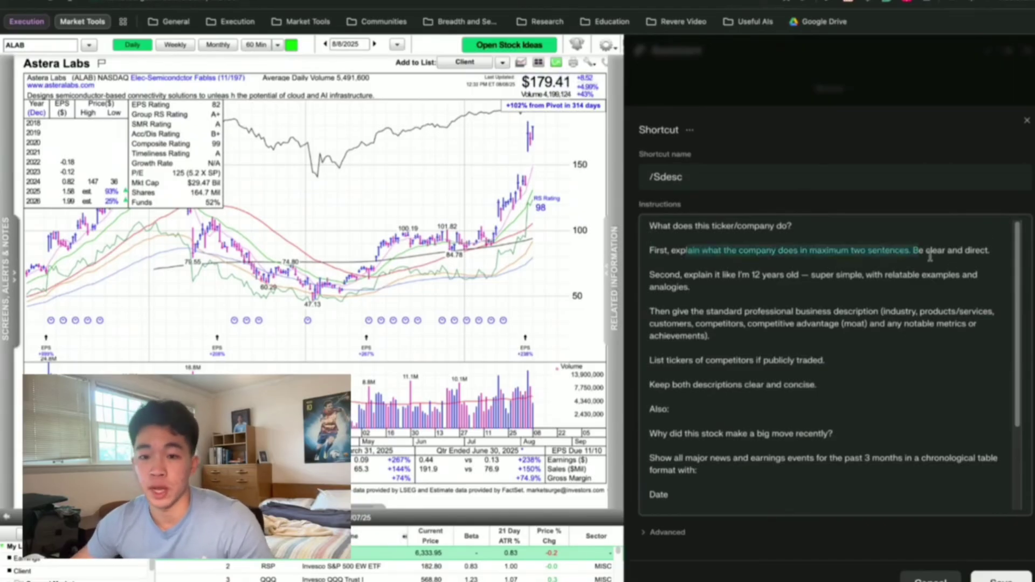
left_click(902, 268)
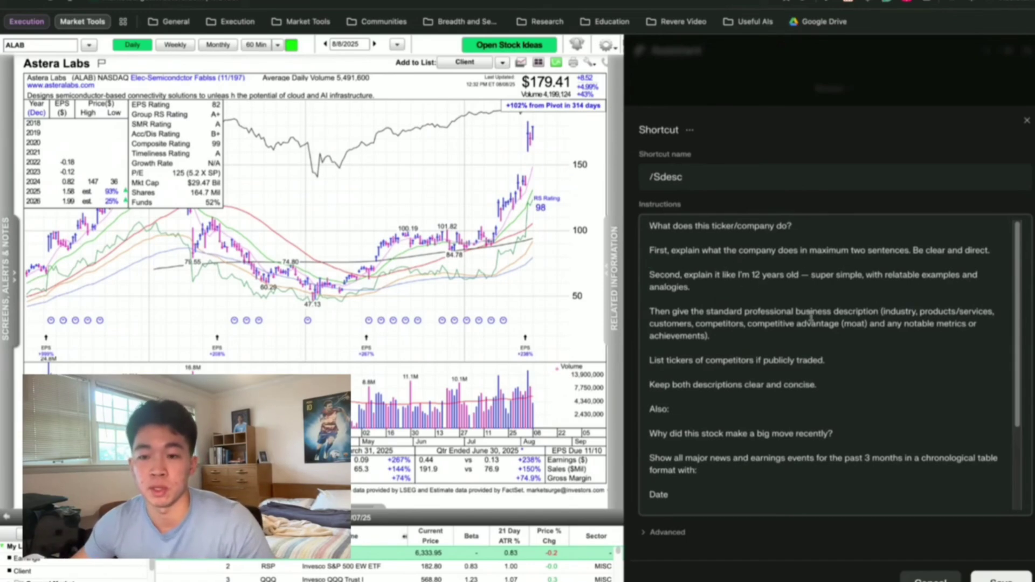
Review the analogies, competitors, moat, competitor tickers and keep-descriptions-concise instructions.
scroll(769, 300, "down", 1)
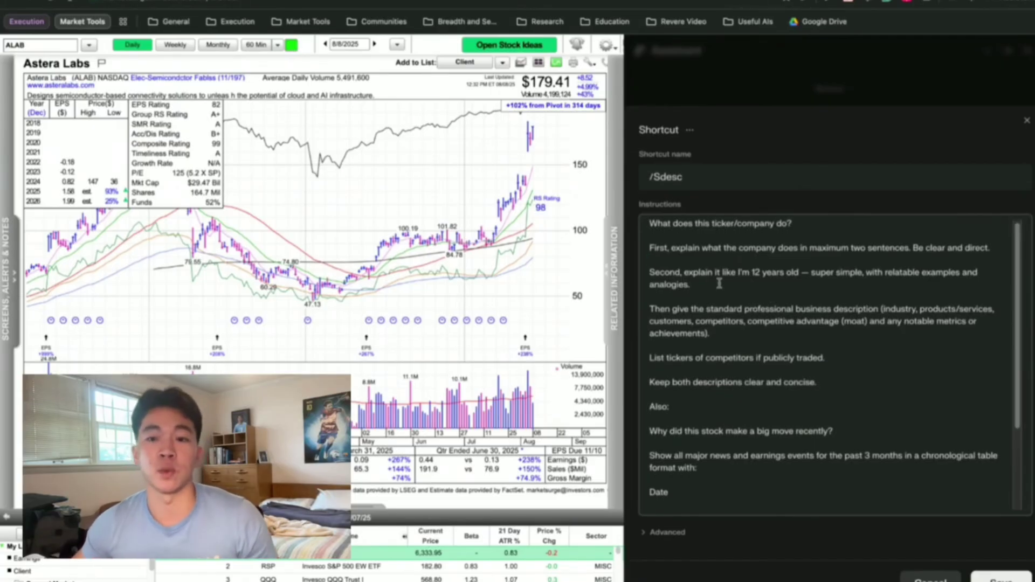
left_click_drag(690, 285, 651, 282)
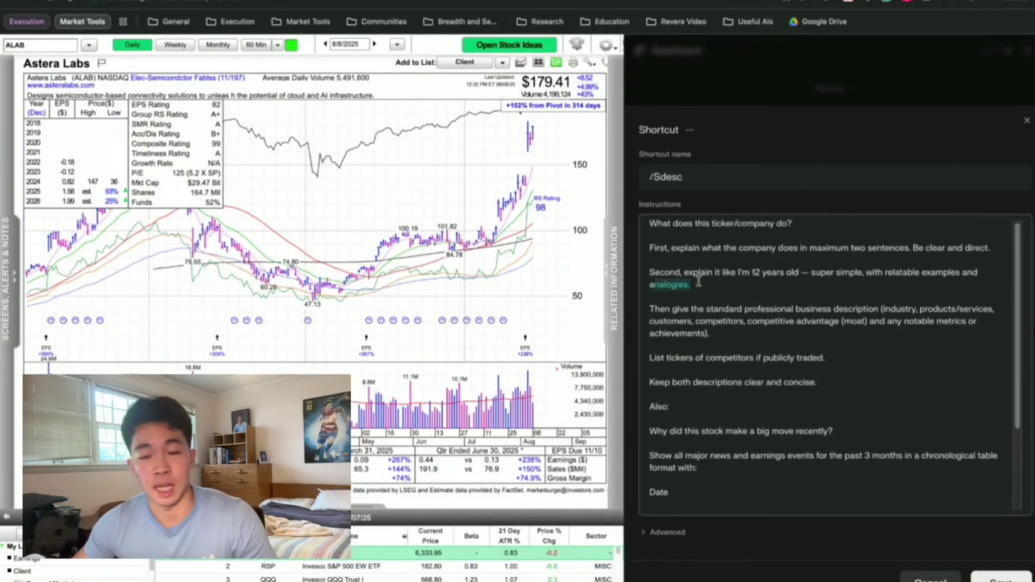
left_click(741, 291)
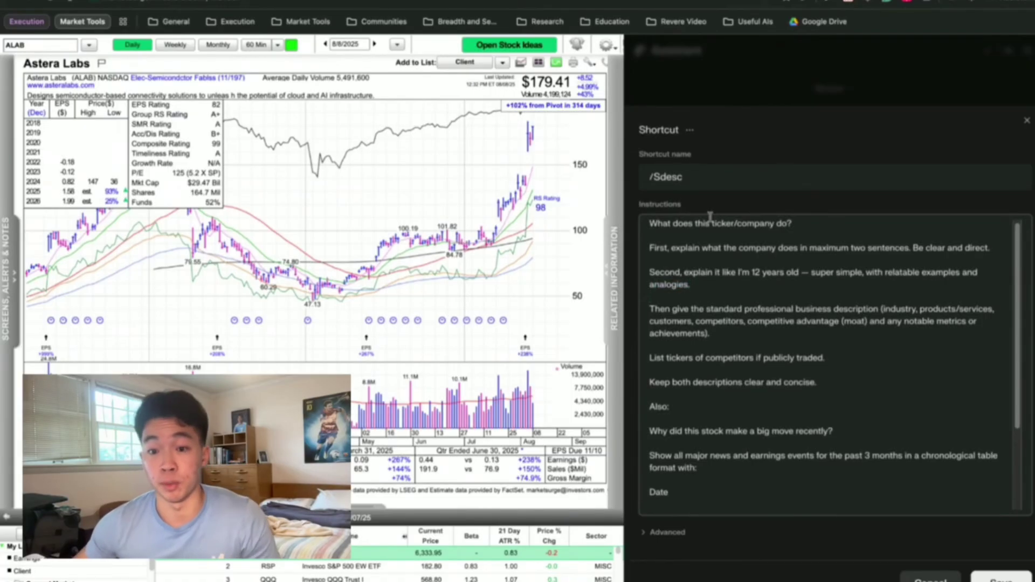
left_click_drag(693, 232, 871, 453)
left_click(849, 380)
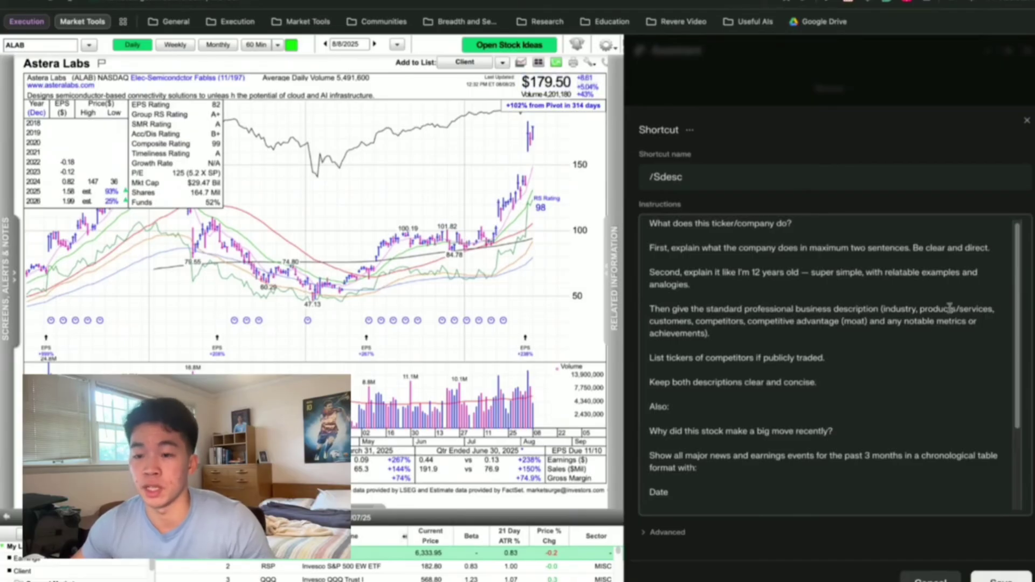
left_click_drag(747, 322, 710, 334)
left_click(756, 322)
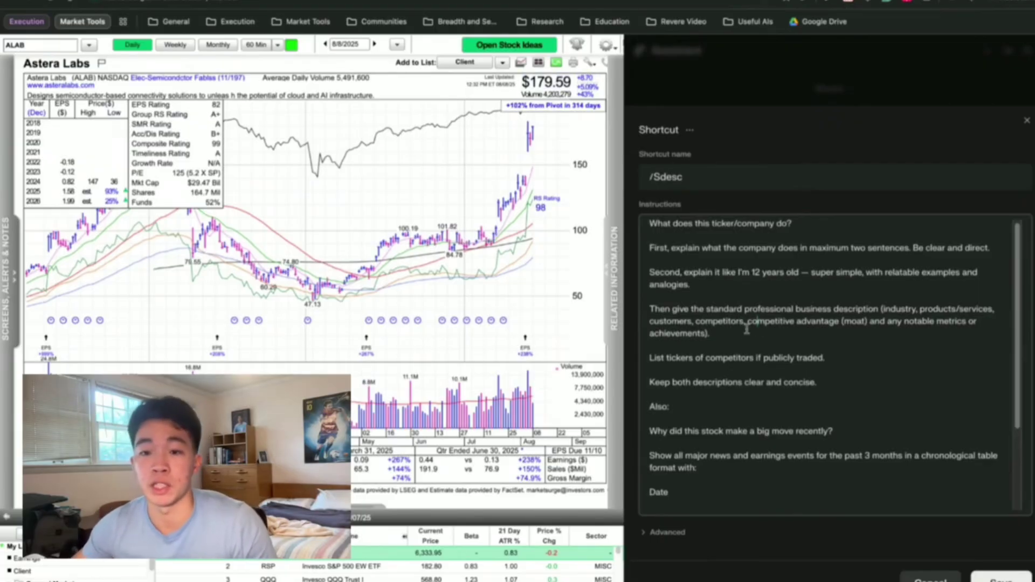
left_click_drag(749, 323, 863, 325)
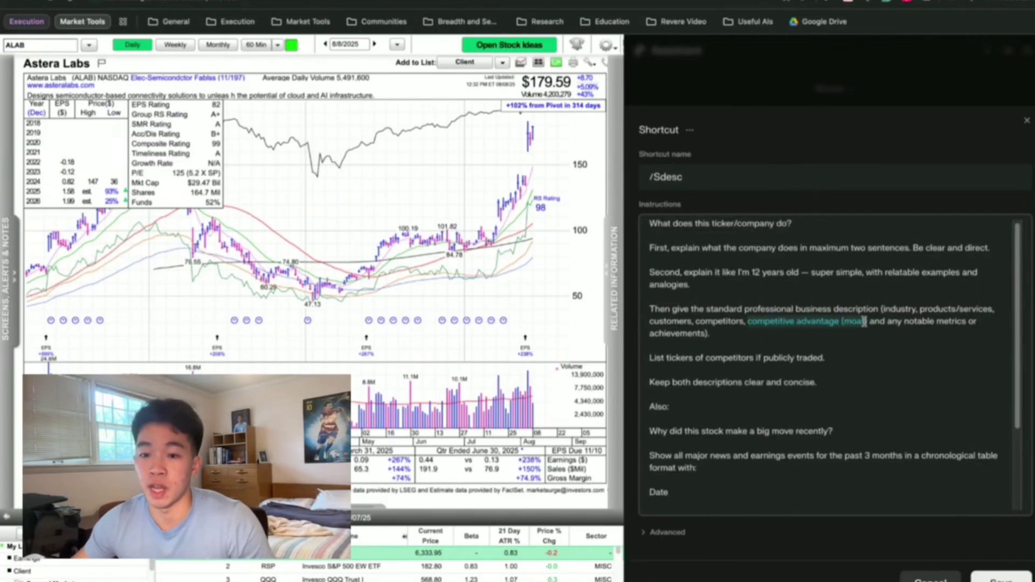
left_click(864, 322)
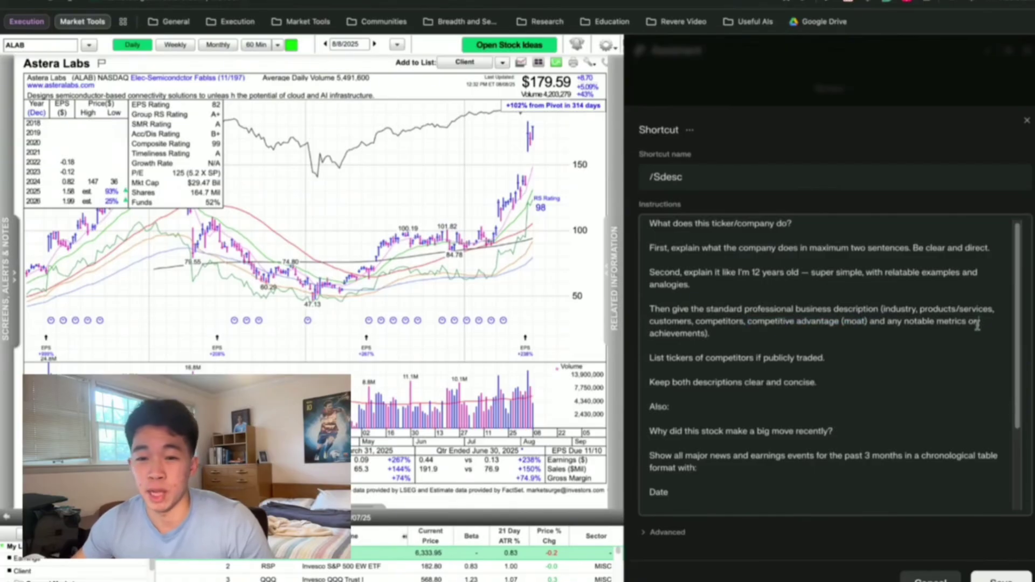
left_click_drag(963, 321, 742, 324)
left_click_drag(684, 356, 826, 357)
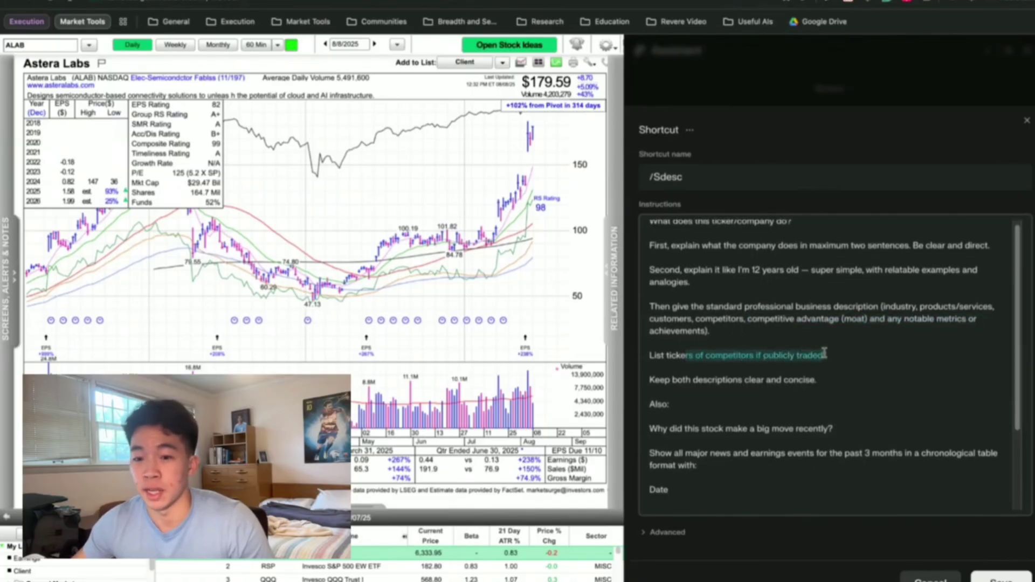
scroll(735, 369, "down", 1)
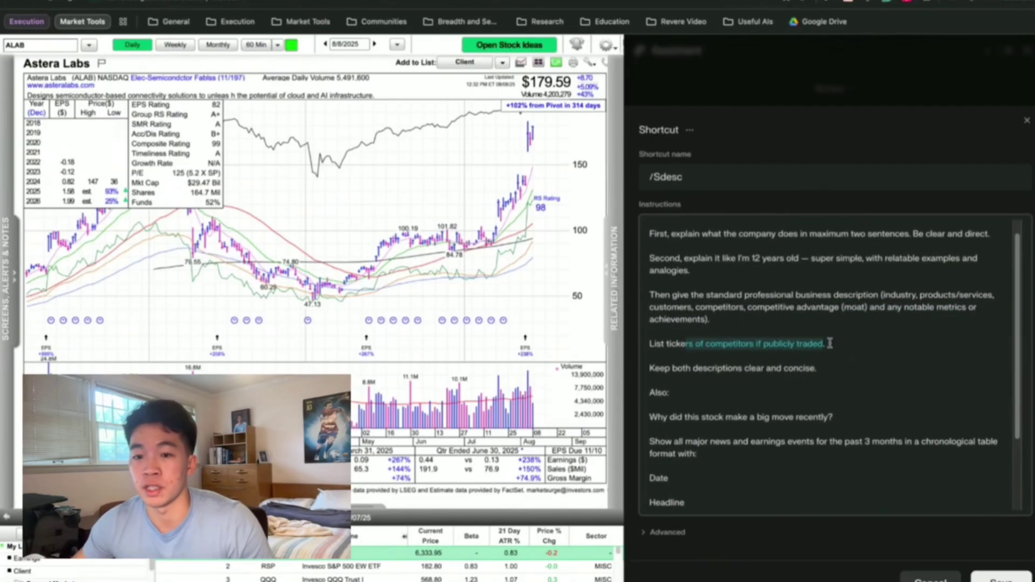
left_click_drag(662, 371, 656, 370)
scroll(704, 380, "up", 1)
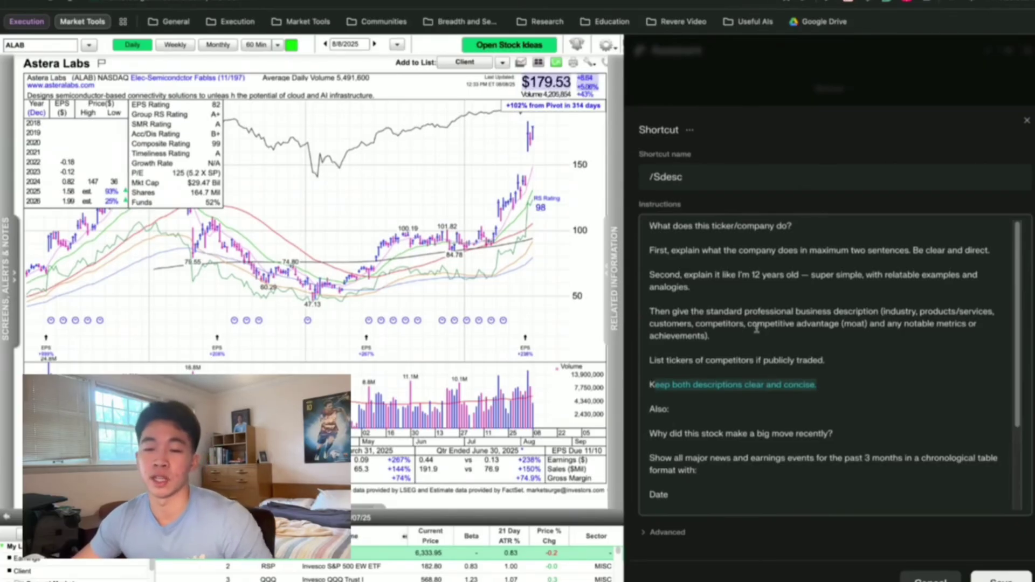
left_click(845, 388)
left_click_drag(845, 388, 723, 361)
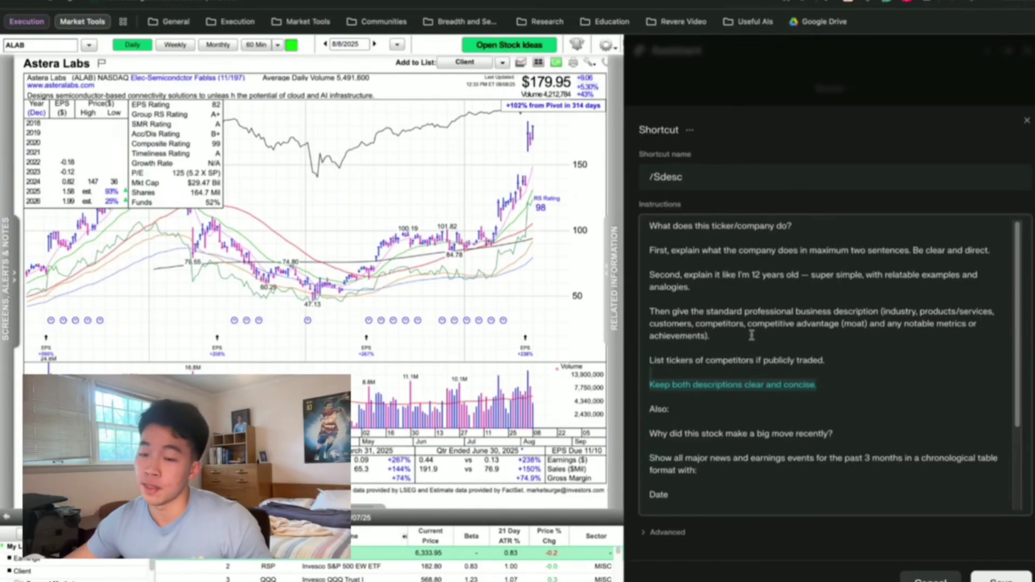
Review the recent-big-move news table instruction (Date, Headline, Summary, Source link), then close the editor unchanged.
scroll(777, 378, "down", 3)
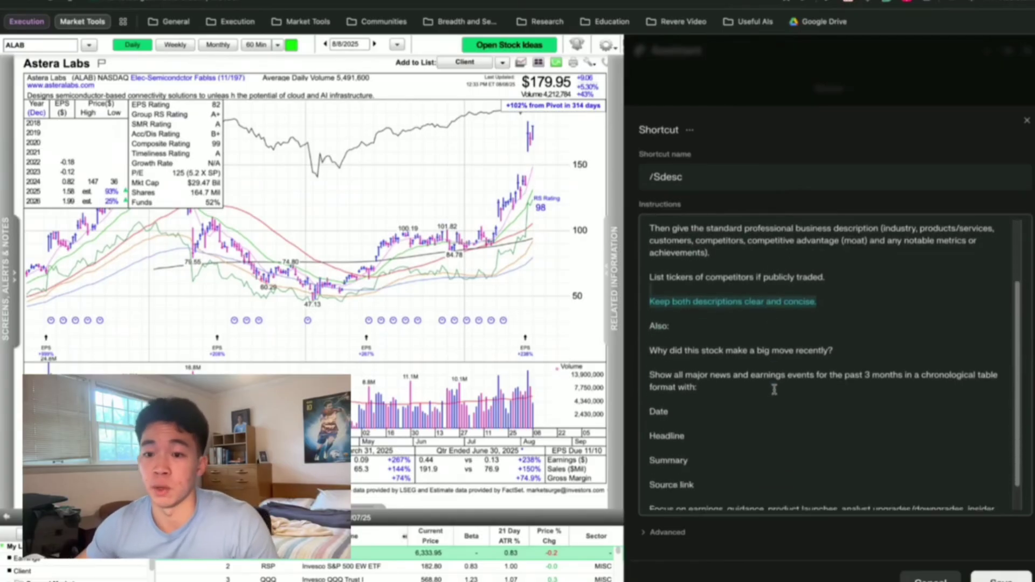
scroll(778, 392, "down", 1)
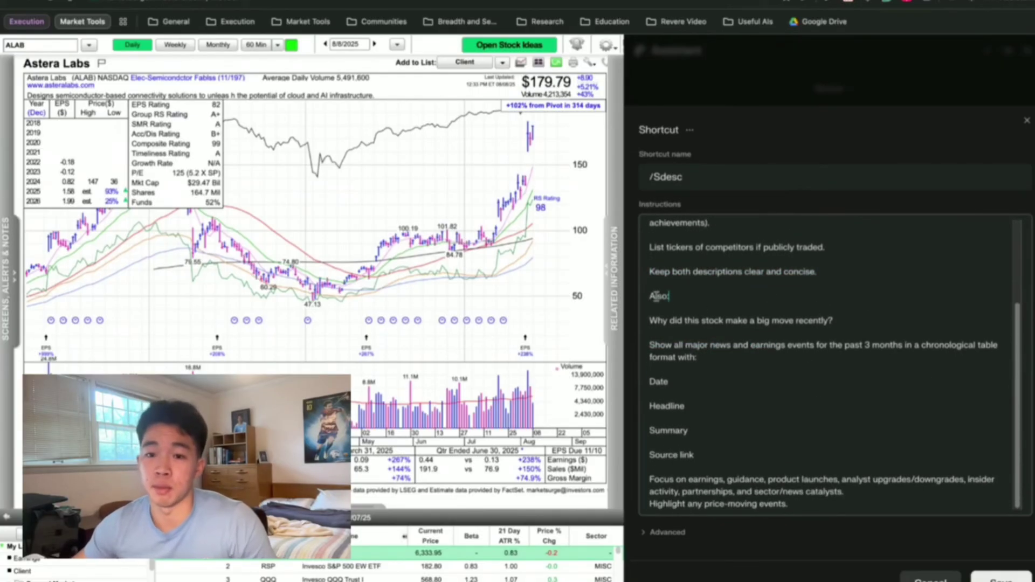
left_click_drag(665, 323, 890, 324)
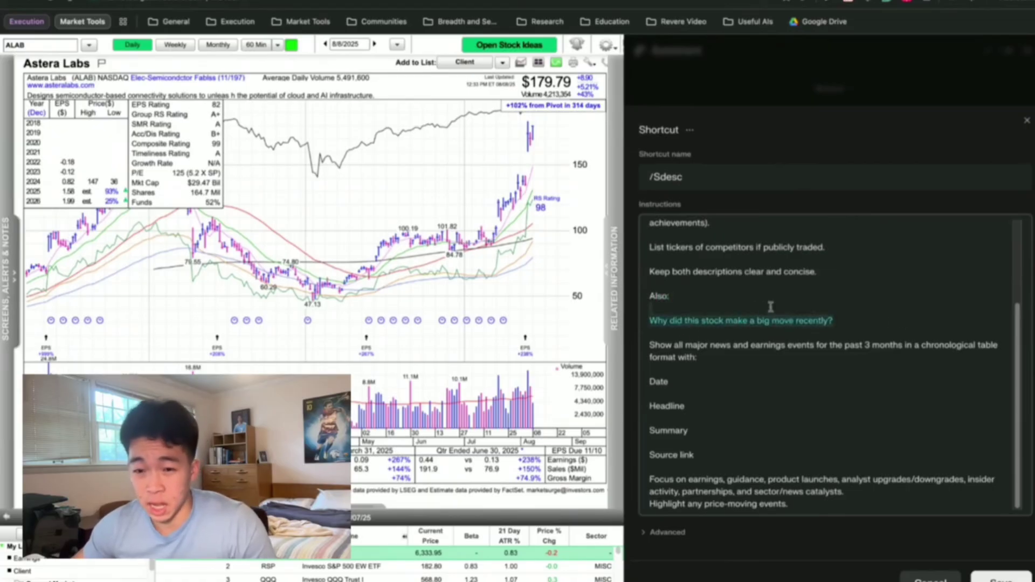
left_click_drag(690, 352, 735, 357)
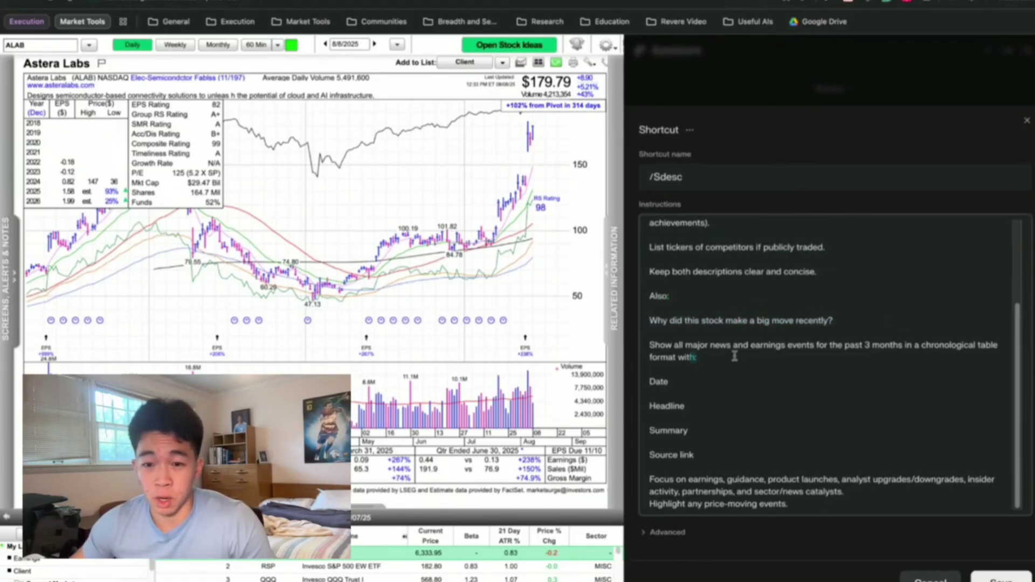
triple_click(971, 352)
left_click_drag(649, 381, 699, 458)
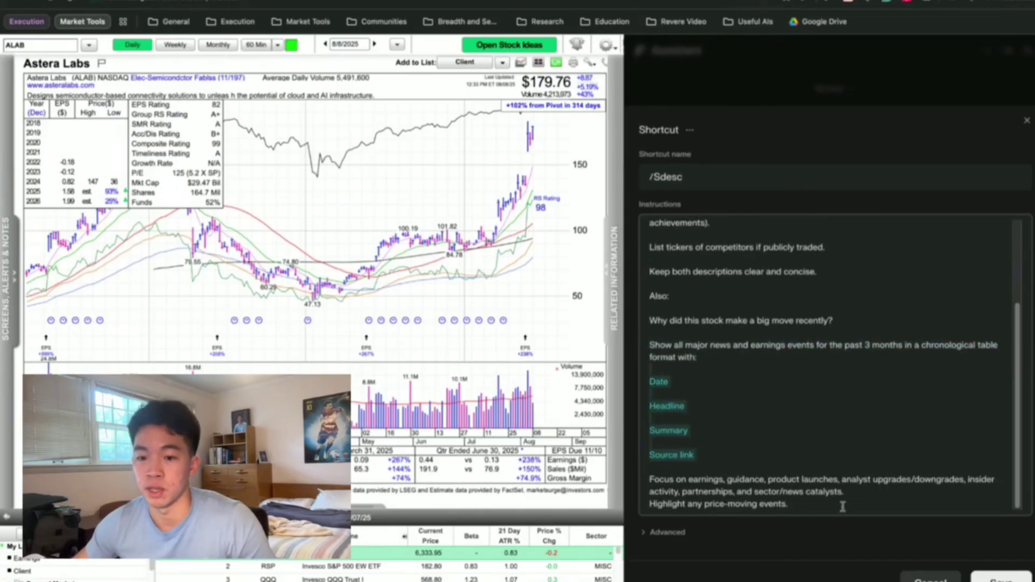
left_click(1001, 579)
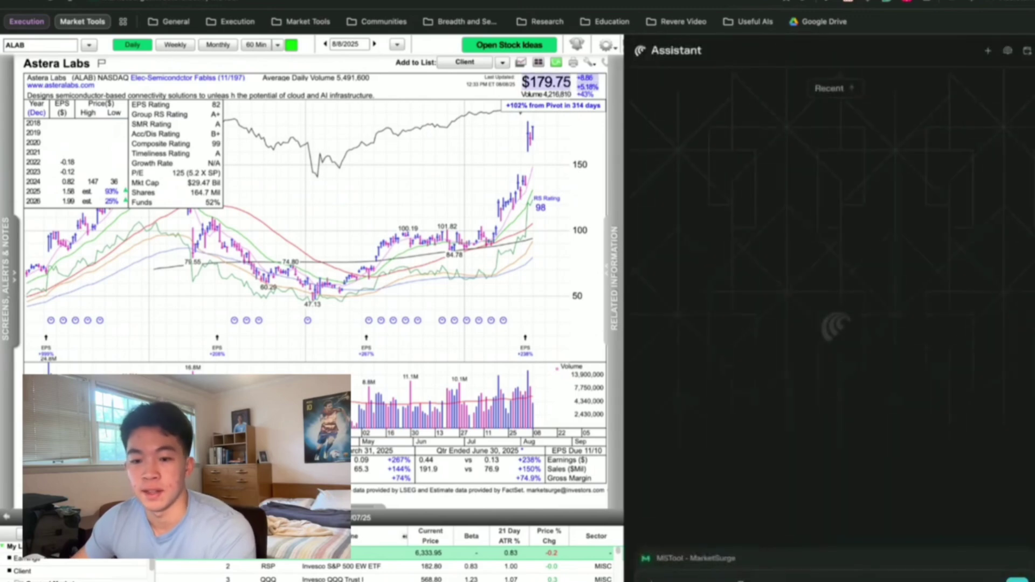
Run the /Sdesc shortcut in the Assistant on the Astera Labs stock.
left_click(752, 569)
type("/sd")
key("Return")
key("Return")
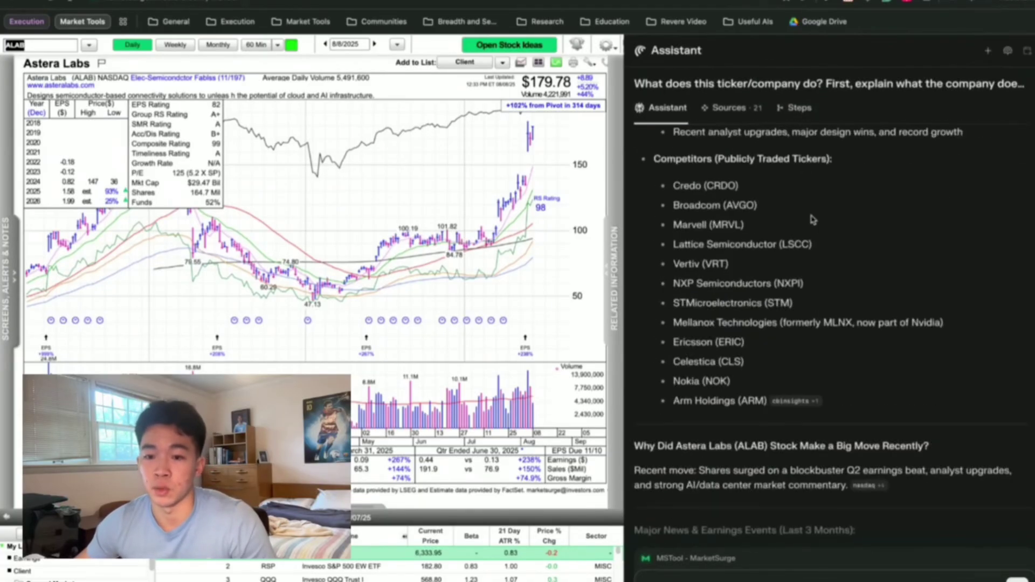
Scroll the Assistant panel up to the earlier 'Summarize this video' response.
scroll(806, 230, "up", 10)
scroll(812, 236, "down", 15)
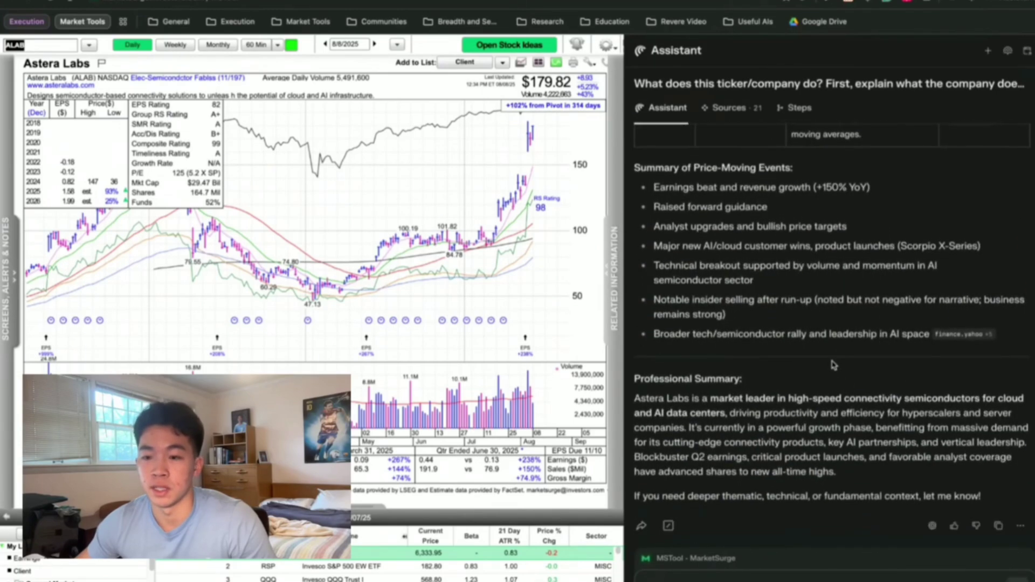
scroll(833, 365, "up", 20)
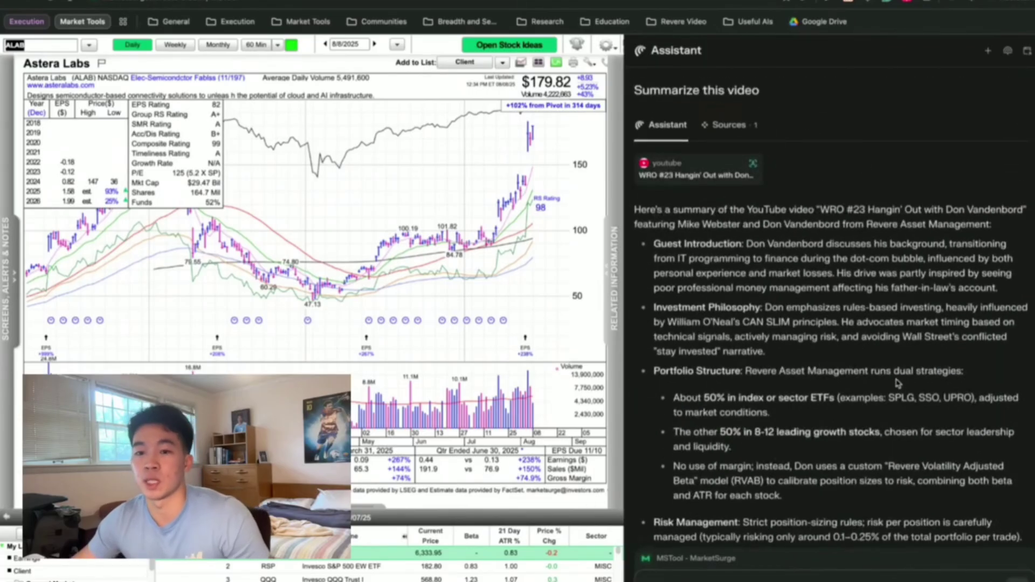
Return to the ALAB answer and highlight its two-sentence Astera Labs description.
scroll(891, 378, "down", 20)
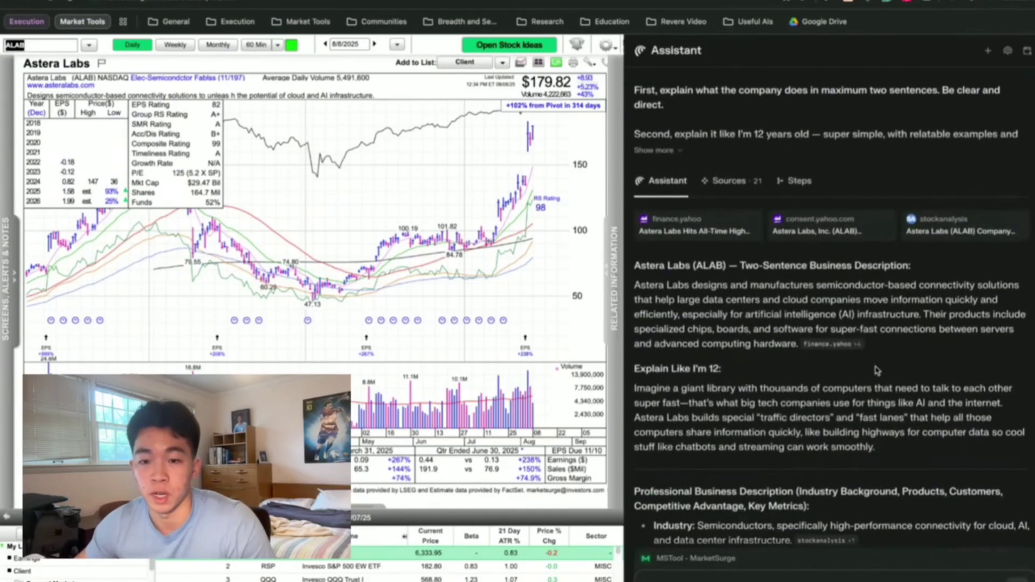
scroll(877, 370, "up", 1)
left_click_drag(738, 284, 898, 298)
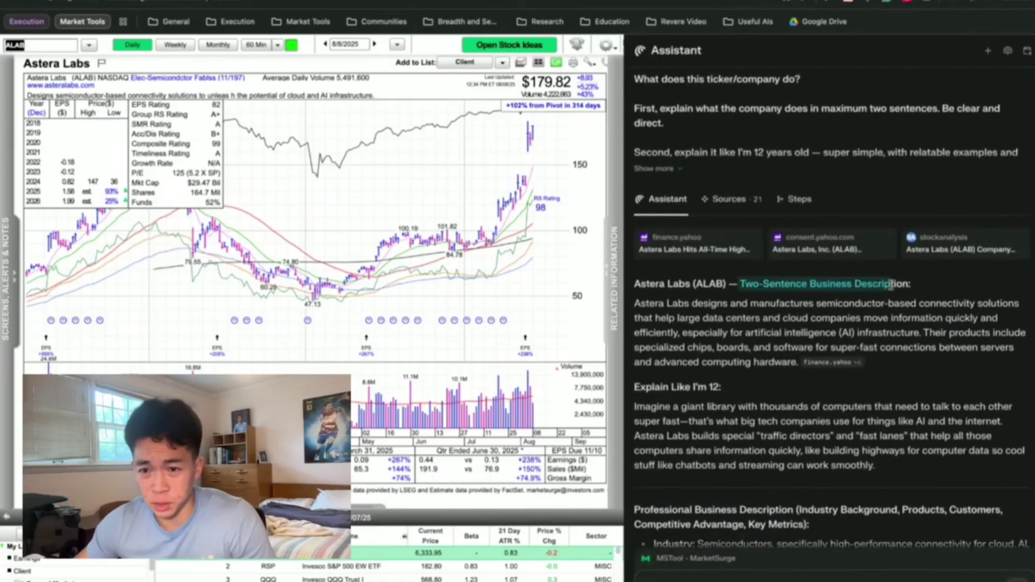
left_click(743, 314)
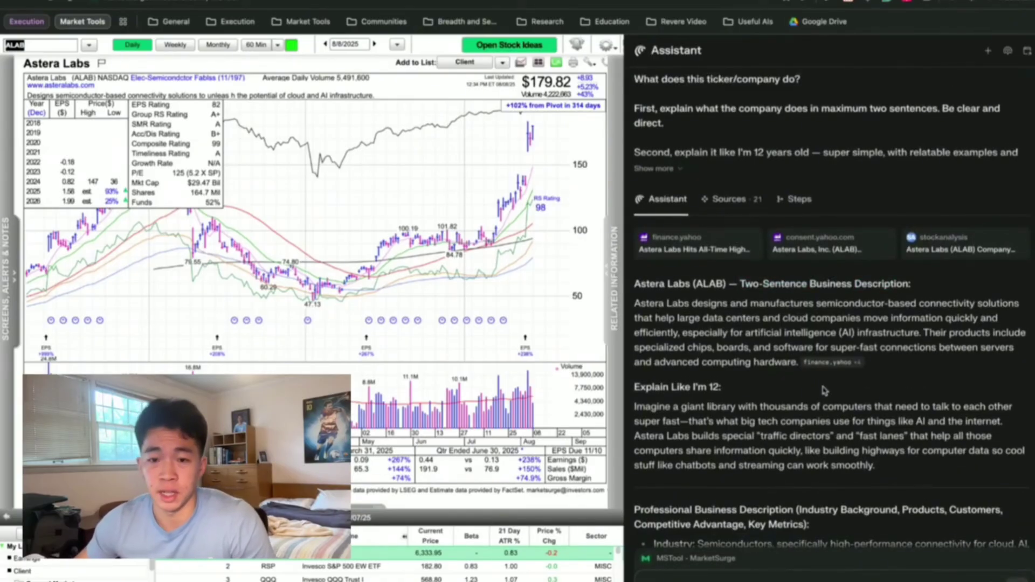
scroll(825, 392, "down", 1)
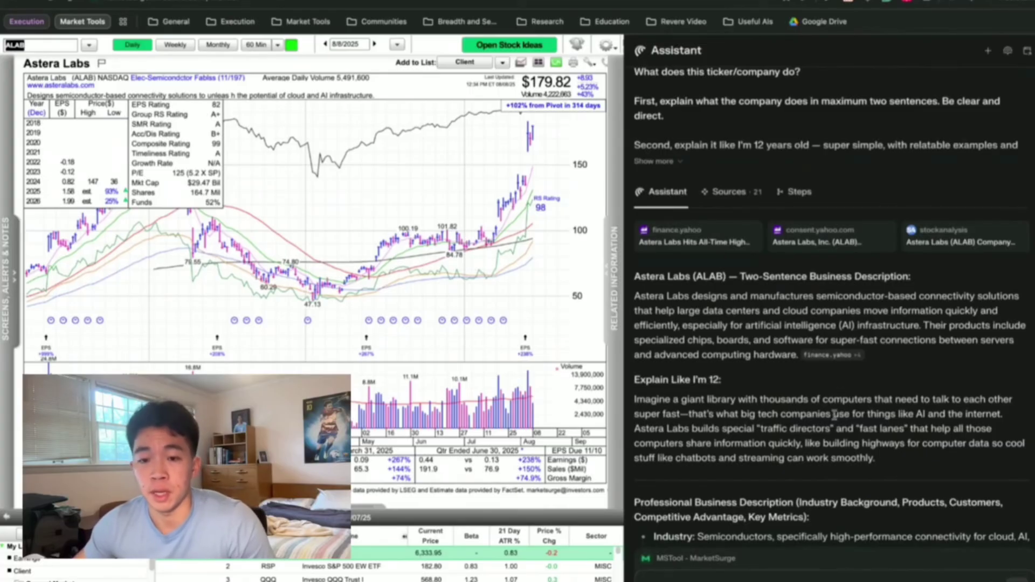
left_click_drag(647, 292, 761, 341)
left_click(951, 372)
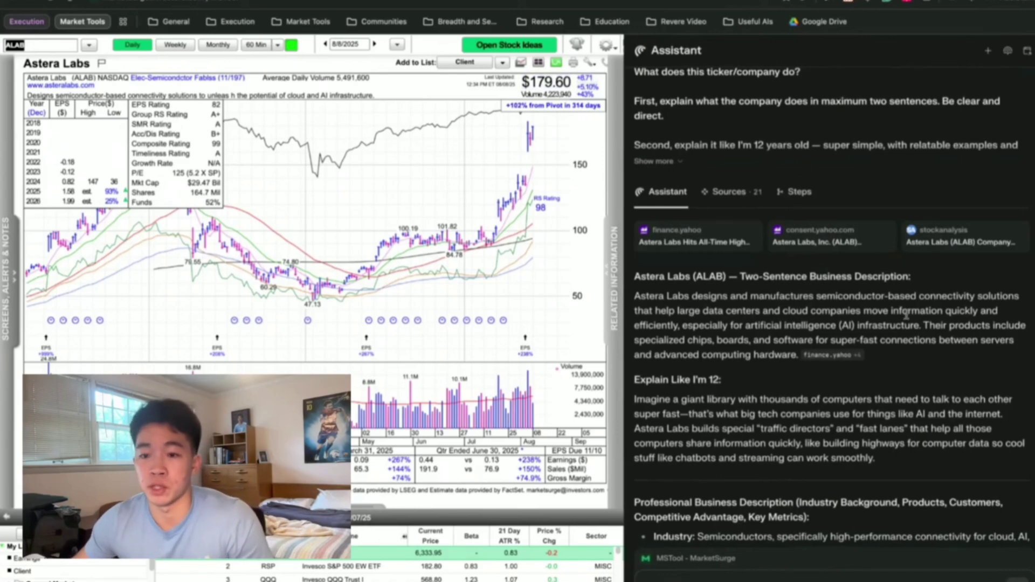
Highlight and read the 'Explain Like I'm 12' paragraph of the ALAB answer.
scroll(900, 317, "down", 3)
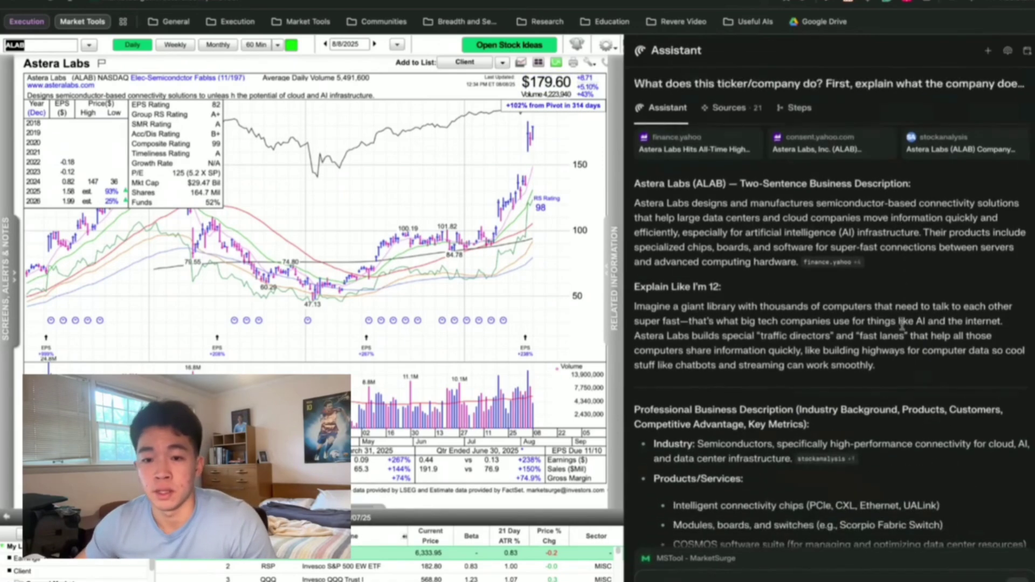
left_click_drag(640, 284, 703, 287)
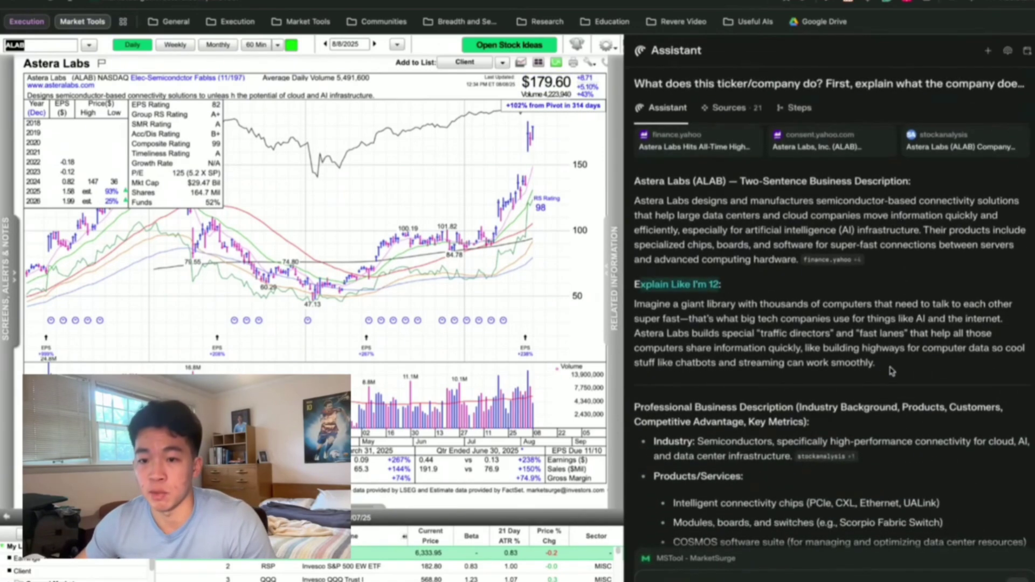
left_click_drag(876, 363, 644, 298)
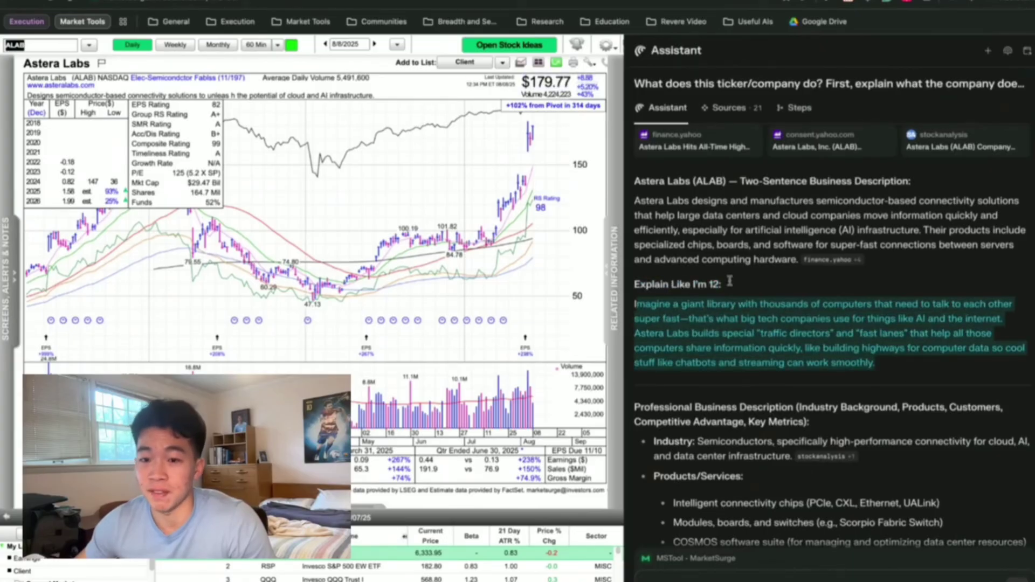
left_click(906, 287)
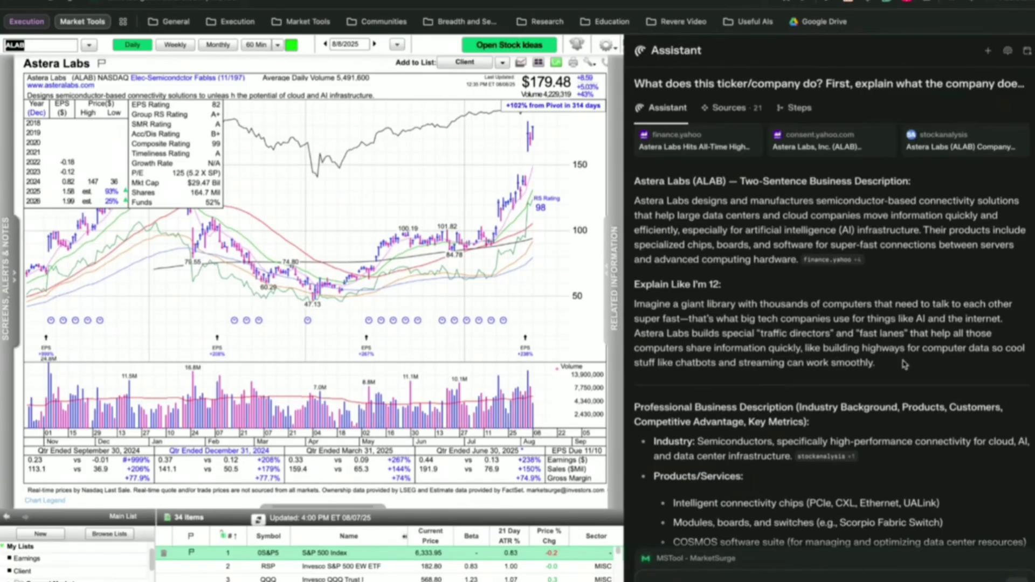
scroll(885, 380, "down", 1)
scroll(884, 379, "down", 5)
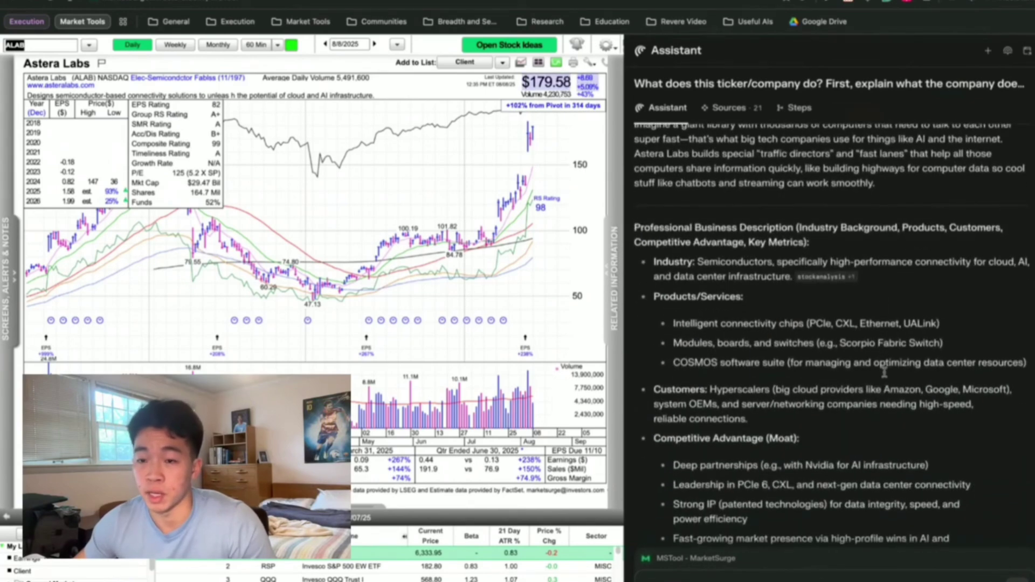
scroll(885, 372, "down", 1)
left_click_drag(645, 186, 731, 185)
left_click(725, 222)
scroll(725, 223, "down", 1)
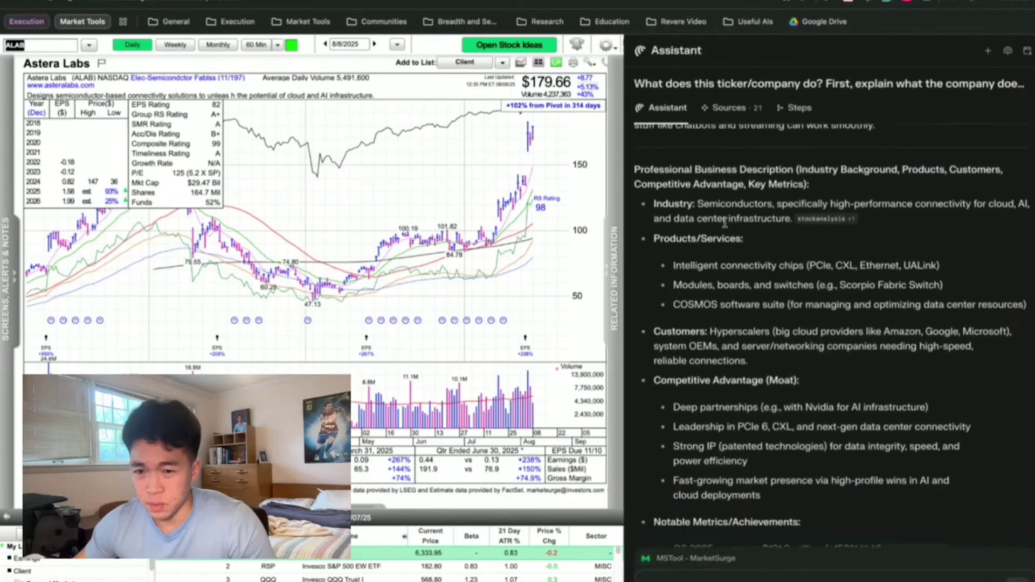
left_click_drag(671, 235, 743, 237)
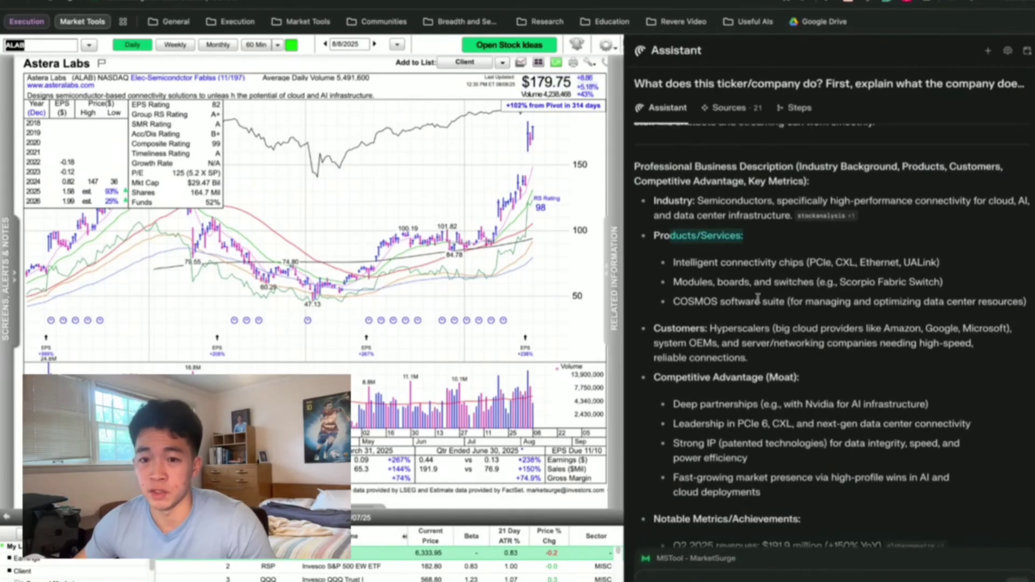
left_click(760, 321)
left_click_drag(652, 329, 827, 344)
left_click(901, 329)
scroll(747, 346, "down", 1)
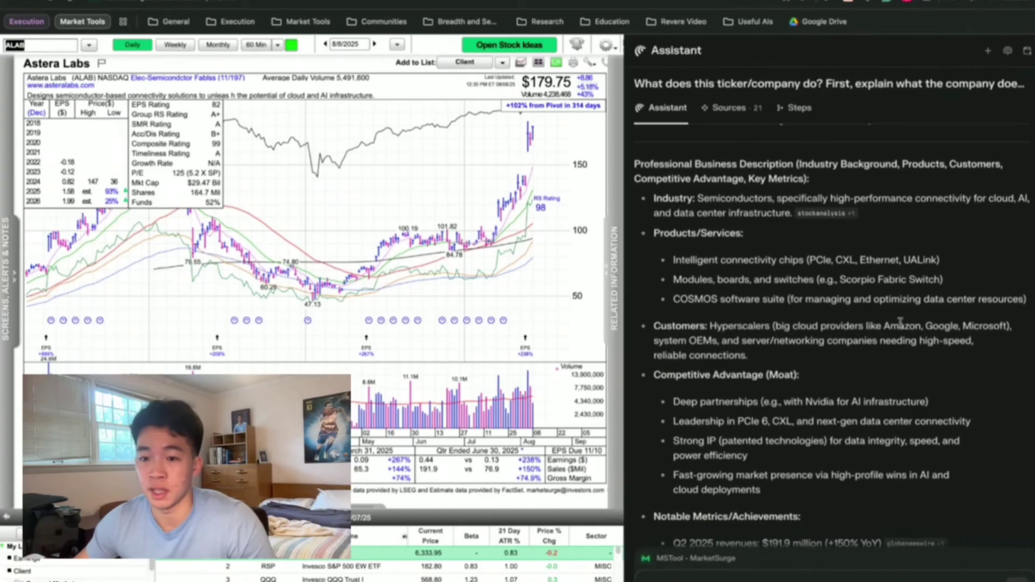
left_click_drag(890, 327, 1011, 327)
left_click(813, 314)
scroll(776, 367, "down", 2)
scroll(771, 391, "down", 3)
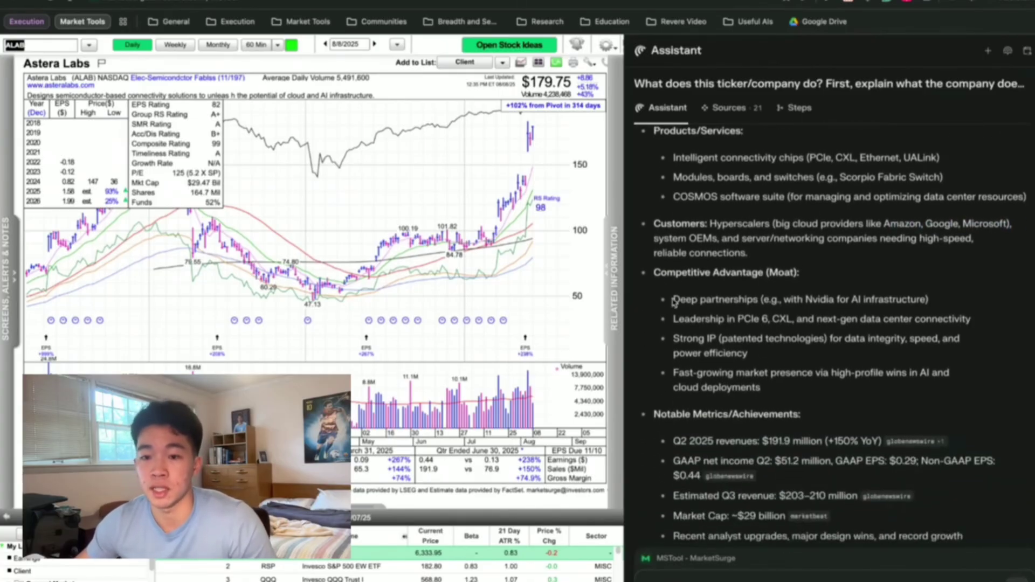
left_click_drag(677, 275, 800, 274)
left_click(796, 313)
double_click(728, 299)
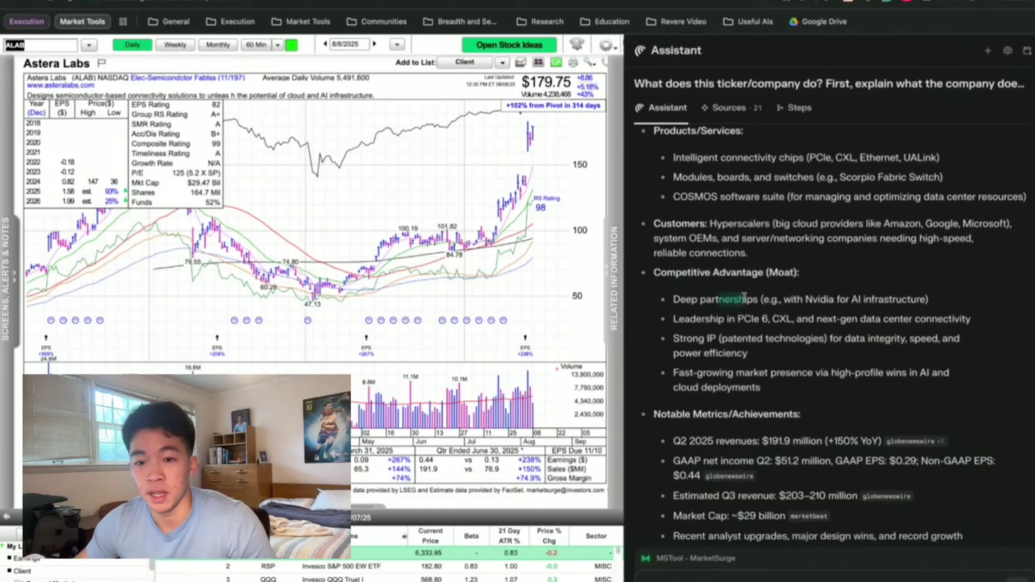
left_click(832, 296)
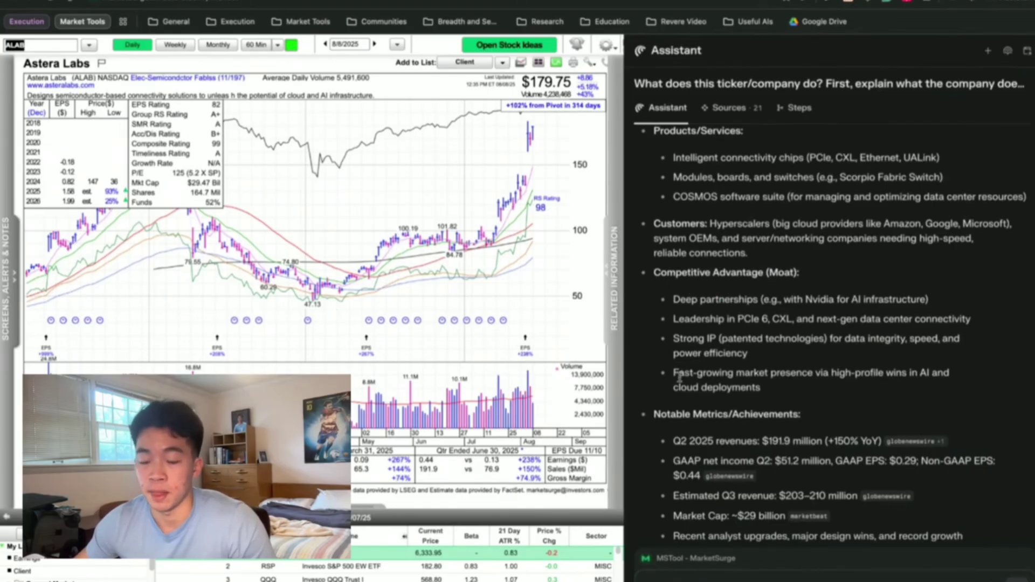
scroll(716, 326, "down", 8)
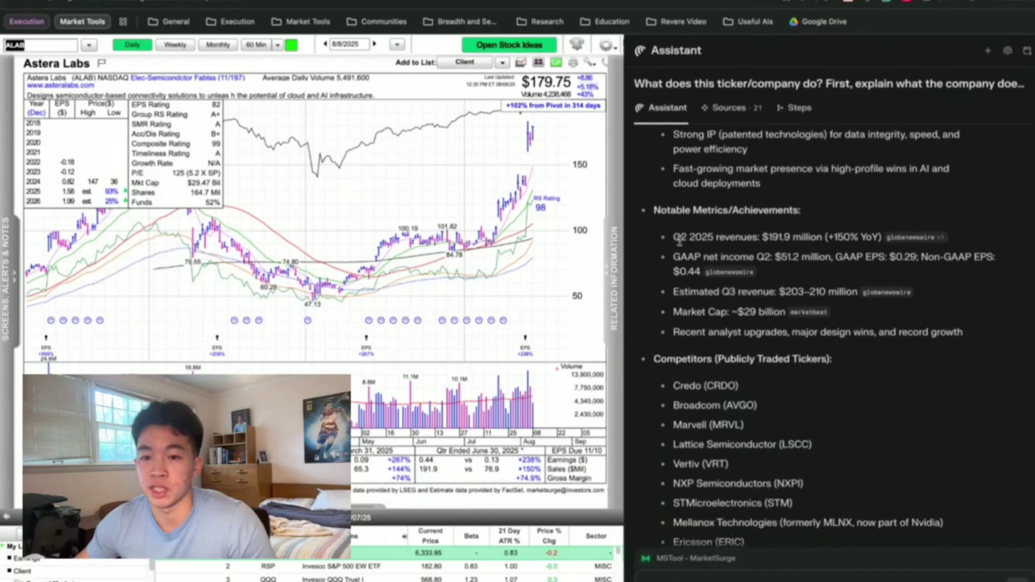
scroll(782, 323, "down", 1)
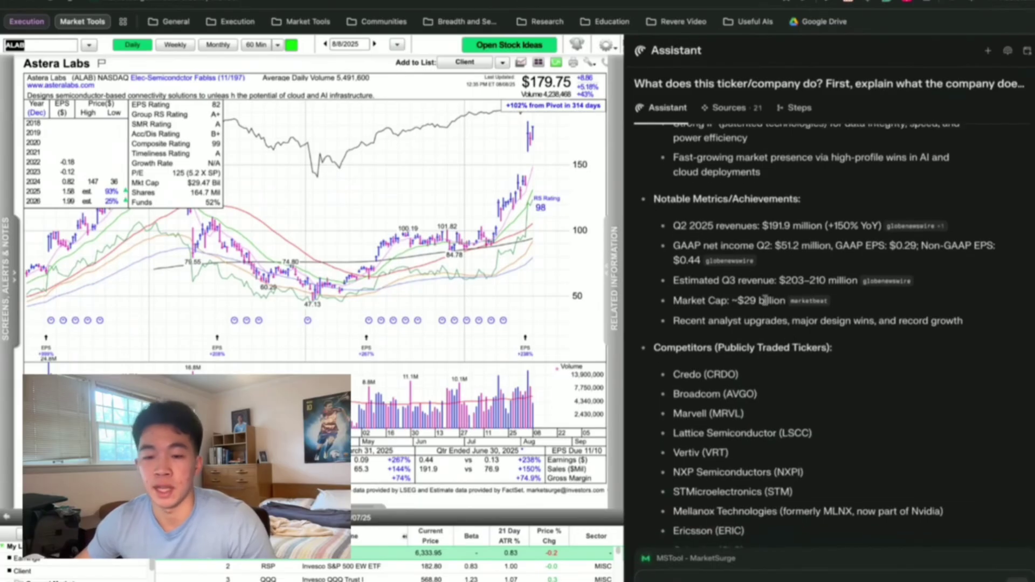
left_click_drag(699, 306, 727, 303)
scroll(904, 372, "down", 3)
scroll(843, 341, "down", 1)
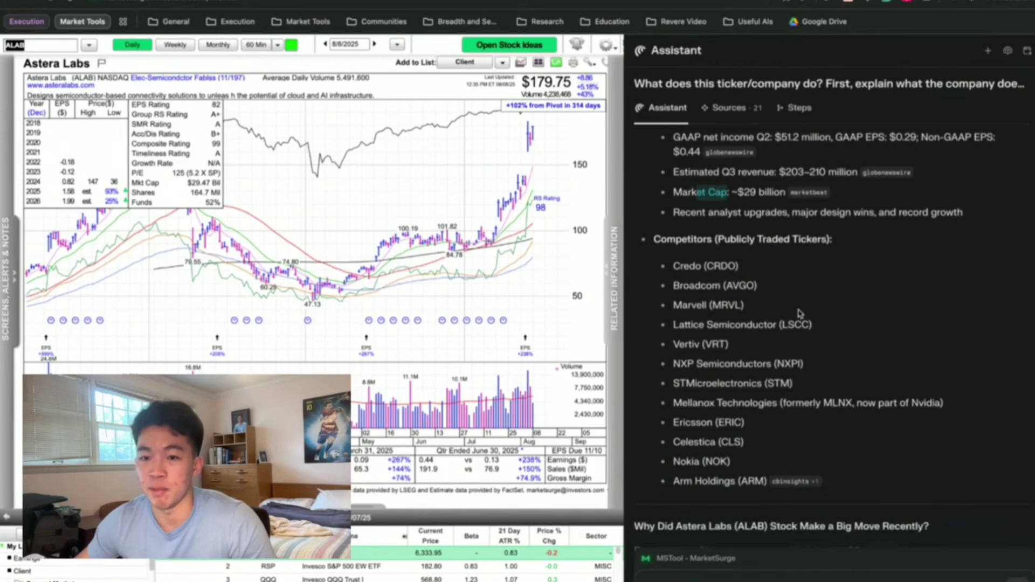
left_click_drag(684, 259, 783, 322)
left_click(765, 287)
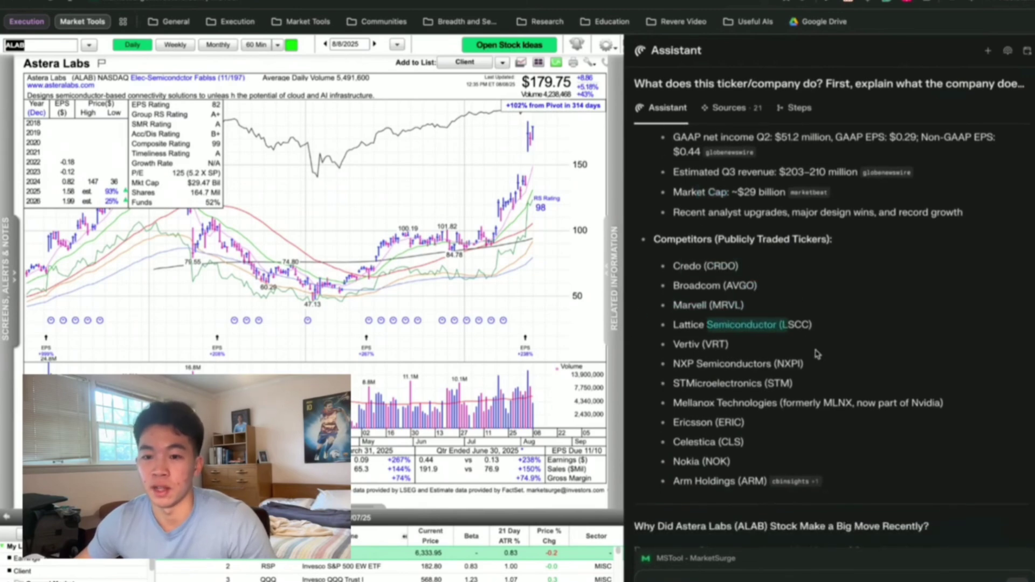
left_click_drag(702, 345, 737, 349)
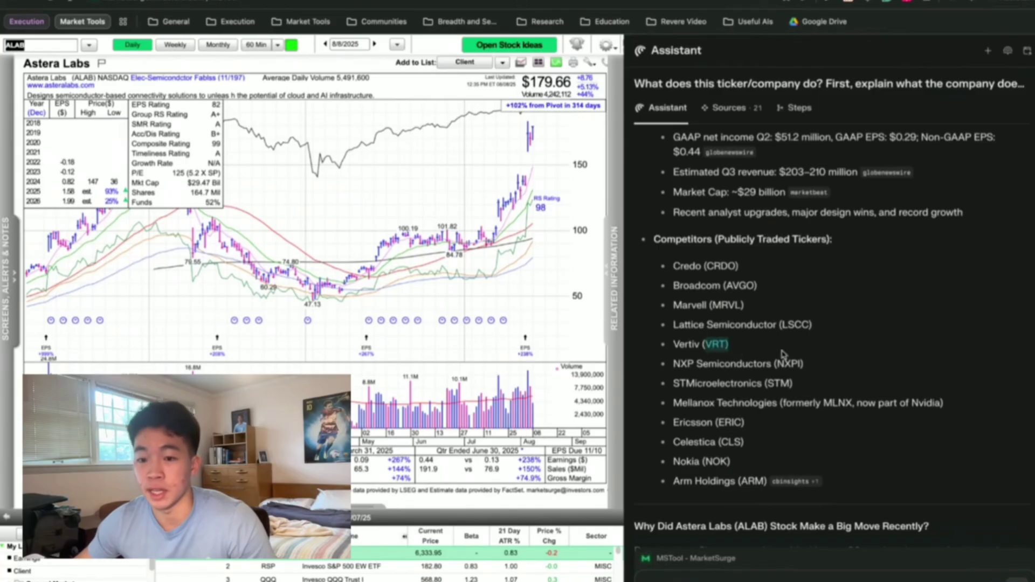
left_click(851, 359)
Scroll the Astera Labs answer down through its price-moving news events table.
scroll(801, 419, "down", 5)
scroll(822, 412, "down", 2)
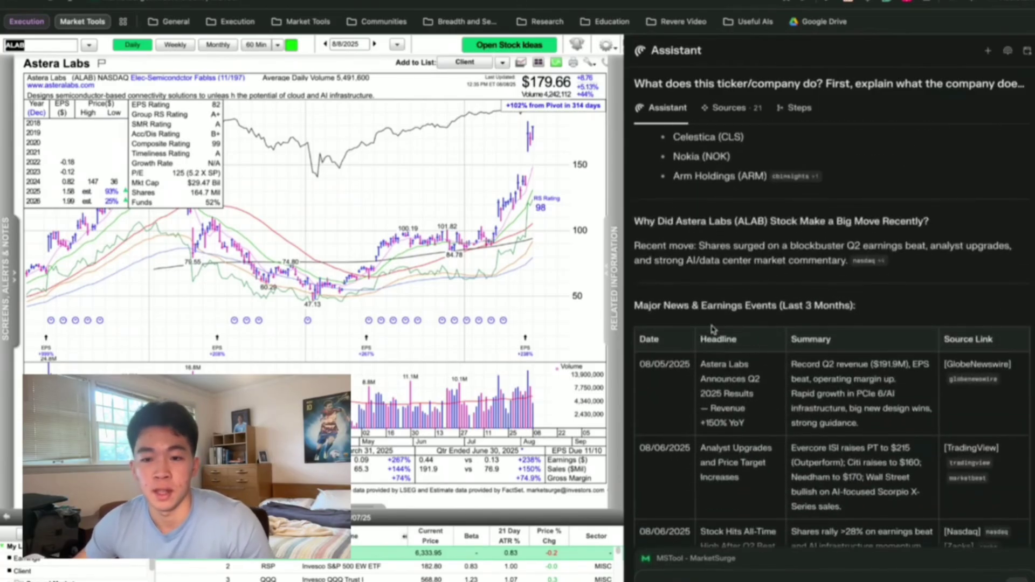
scroll(809, 264, "down", 1)
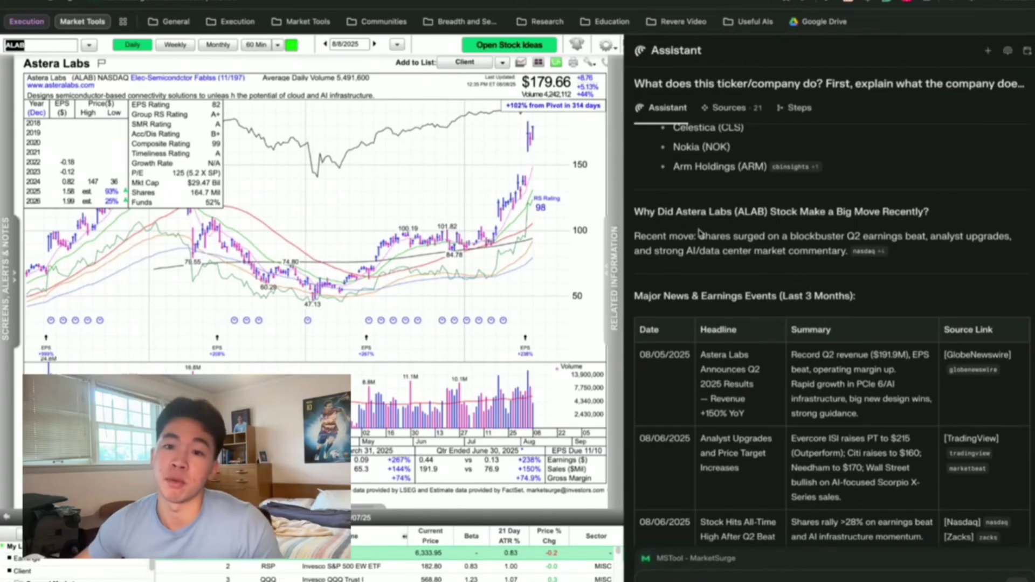
scroll(696, 232, "down", 1)
scroll(701, 269, "down", 1)
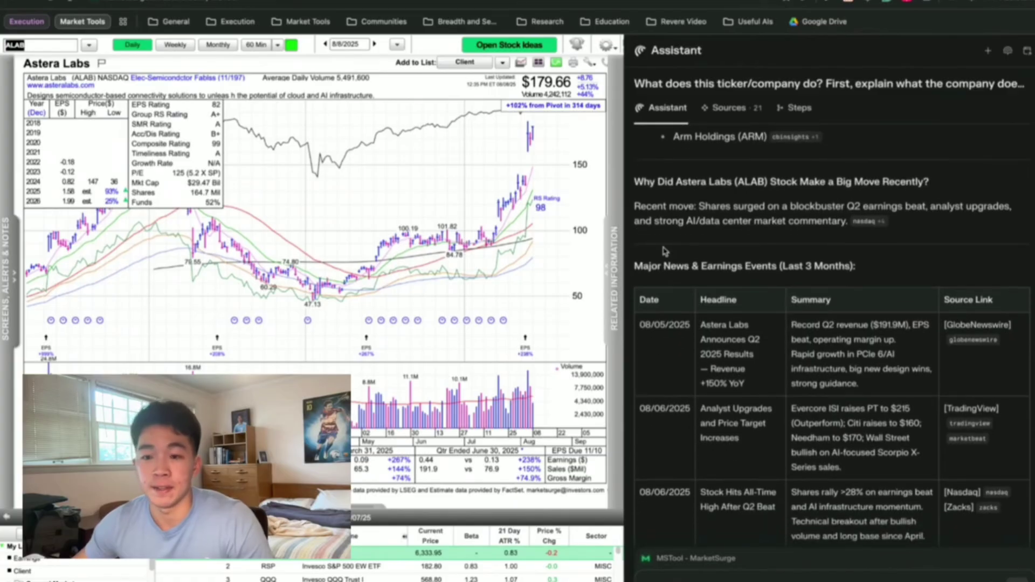
scroll(701, 242, "down", 1)
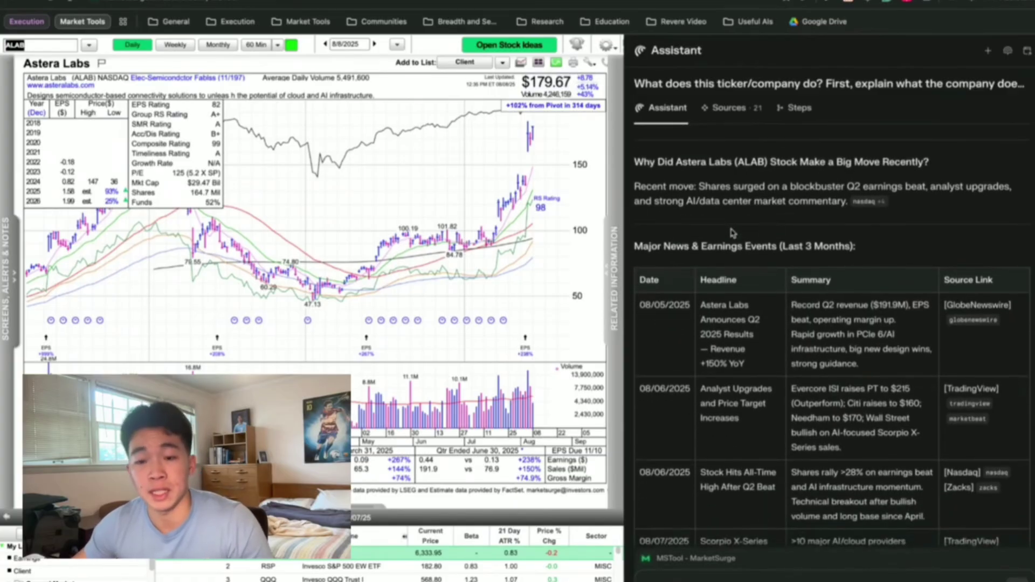
scroll(732, 240, "down", 1)
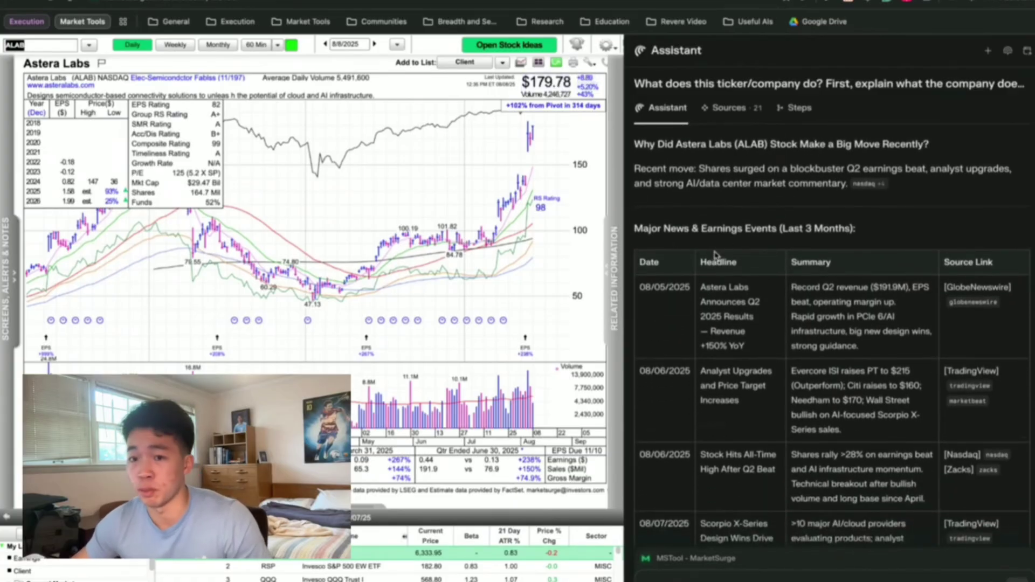
scroll(716, 255, "down", 3)
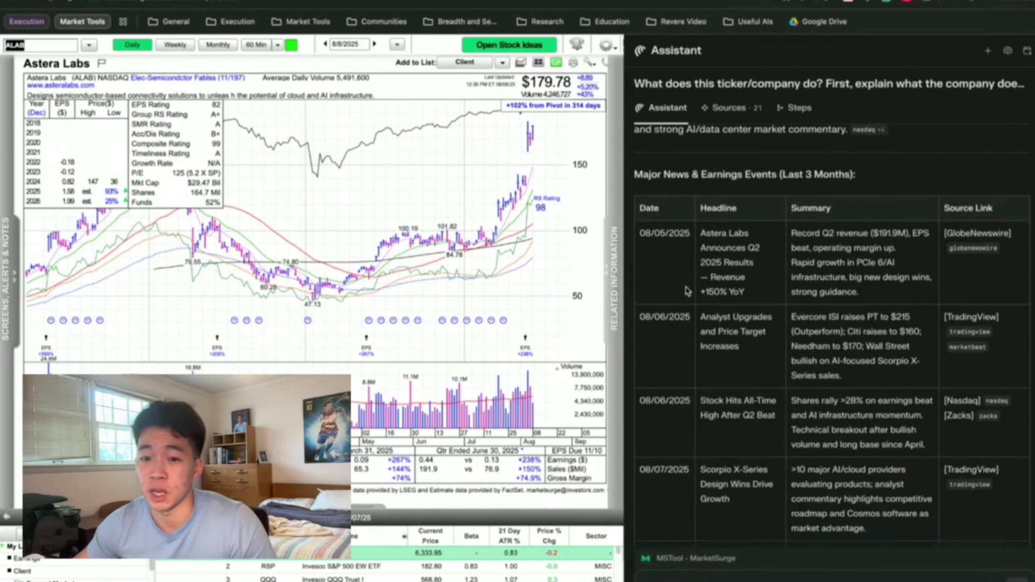
scroll(674, 306, "down", 2)
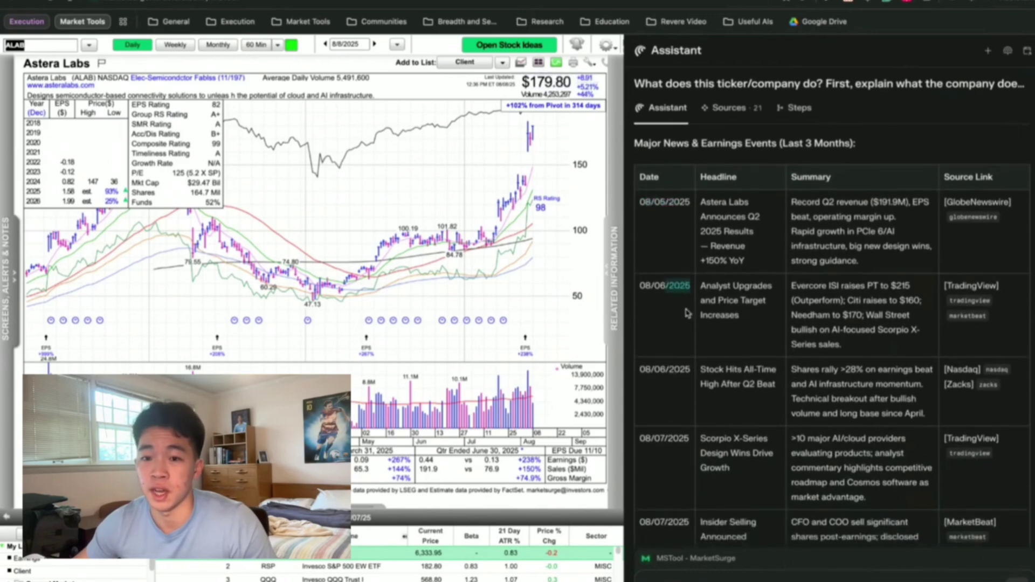
left_click_drag(681, 358, 688, 414)
scroll(678, 466, "down", 5)
left_click(863, 312)
Read on to the Summary of Price-Moving Events and the closing Professional Summary bullets.
scroll(760, 153, "up", 2)
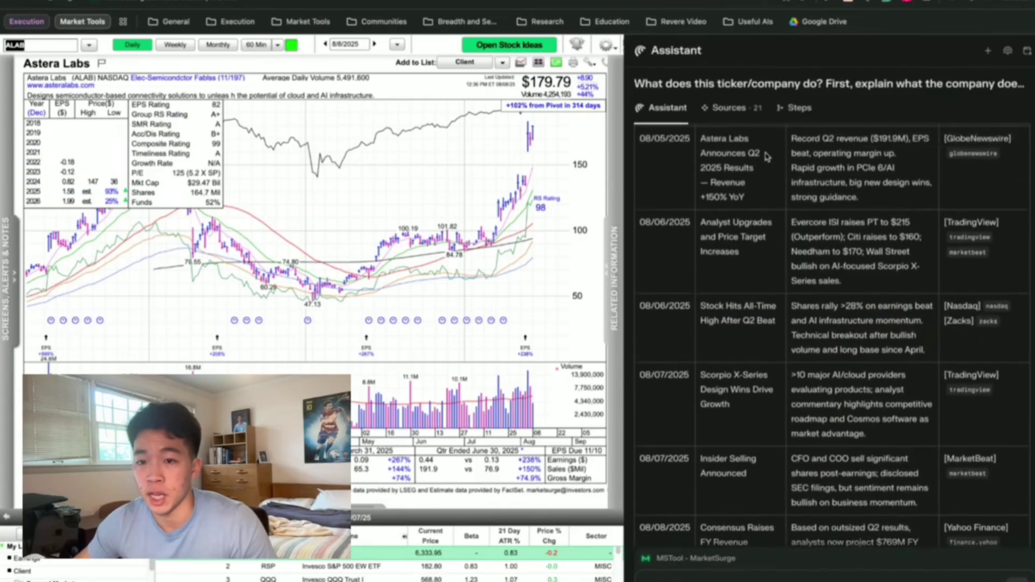
scroll(822, 167, "down", 3)
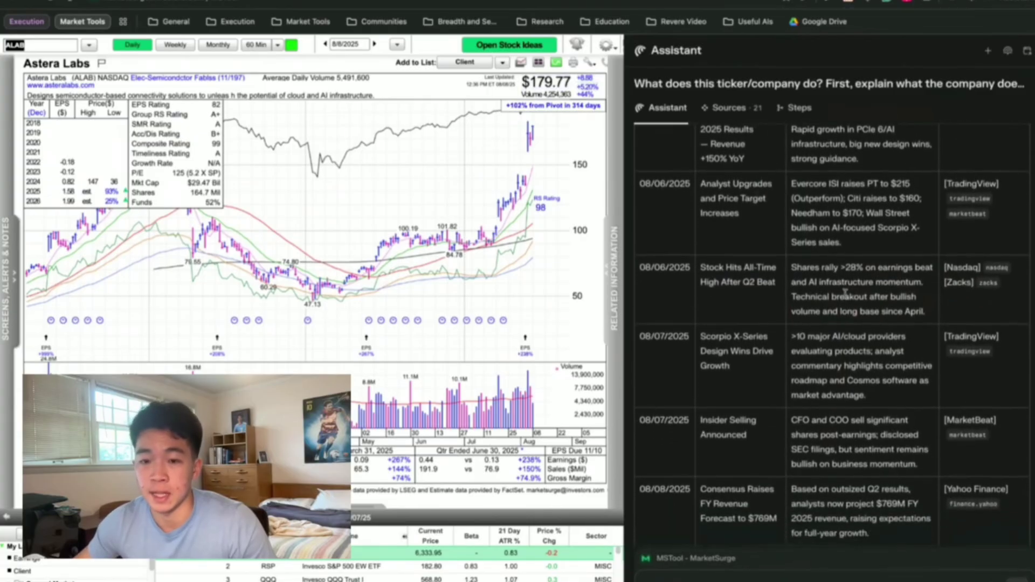
scroll(882, 294, "down", 5)
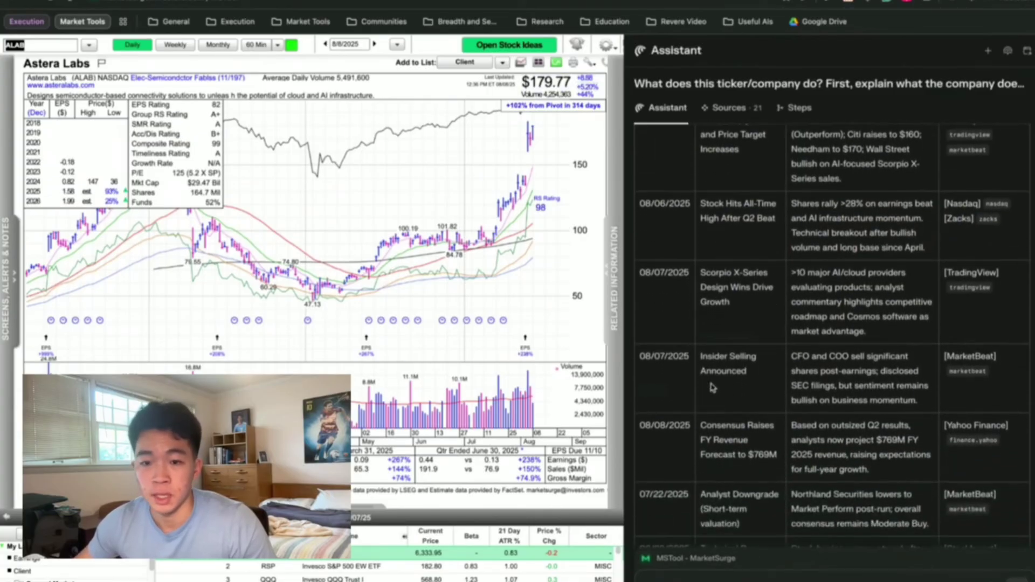
scroll(762, 386, "down", 2)
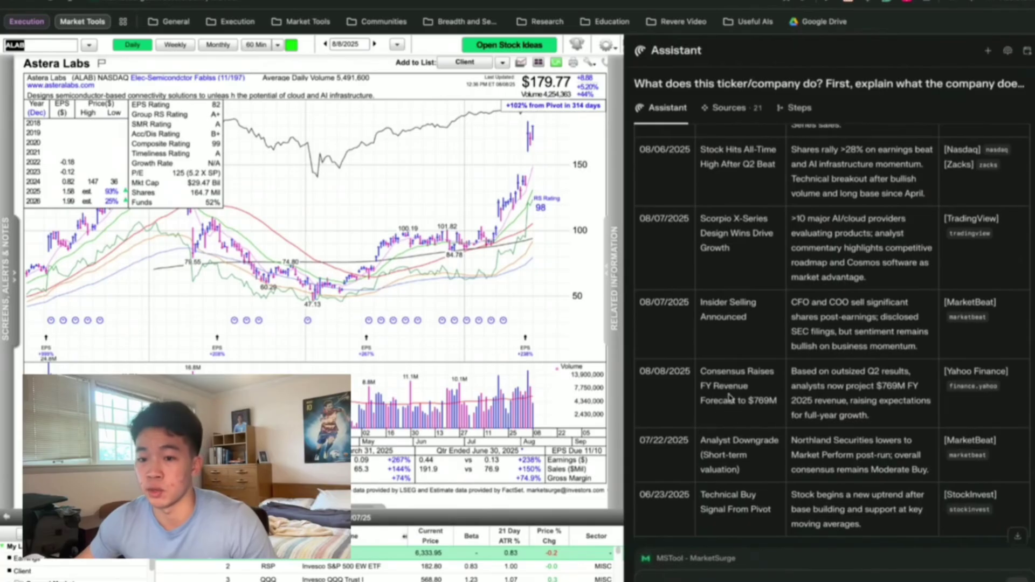
scroll(734, 389, "down", 3)
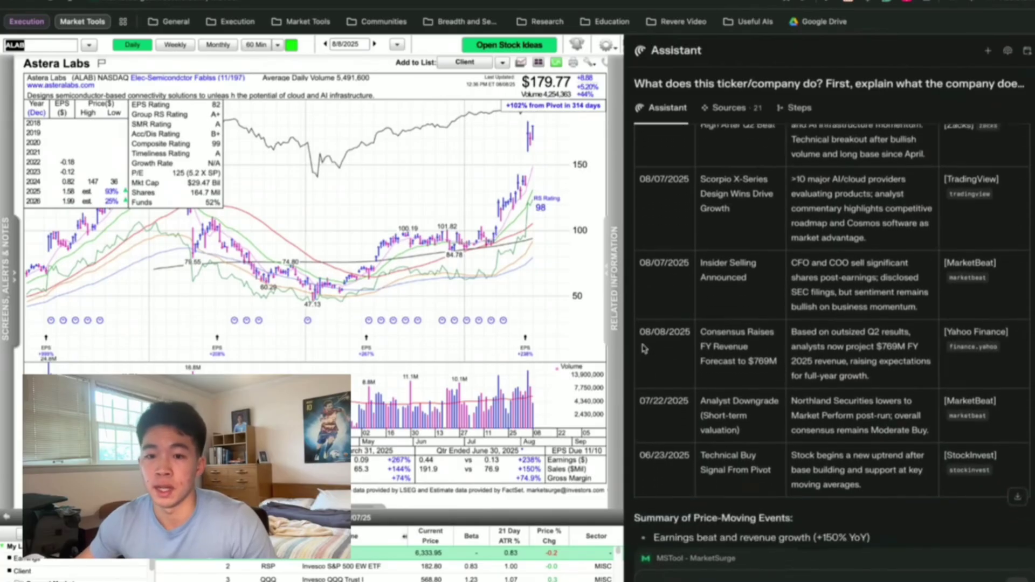
scroll(643, 347, "down", 12)
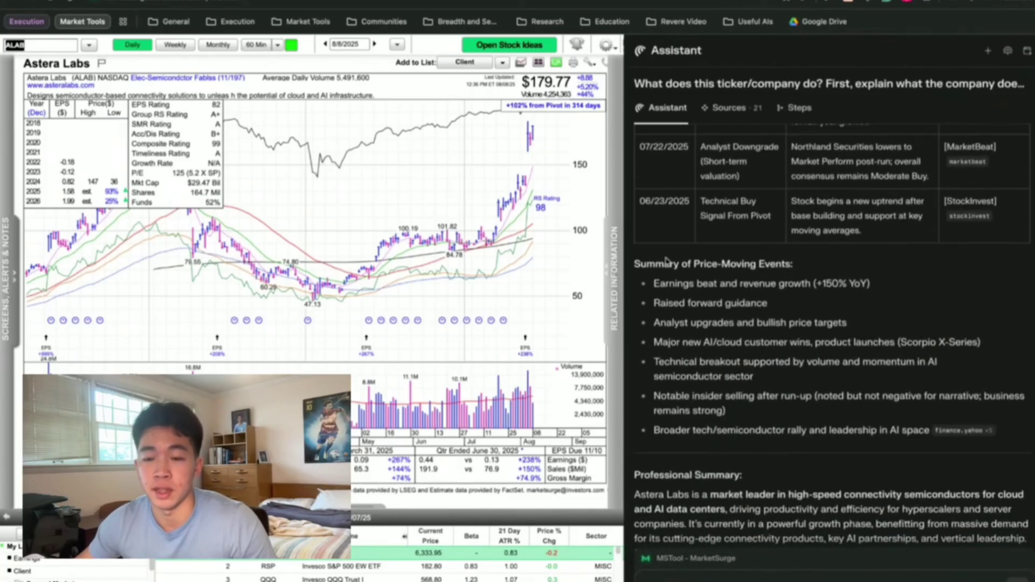
left_click_drag(665, 258, 725, 411)
scroll(781, 420, "down", 5)
left_click(847, 429)
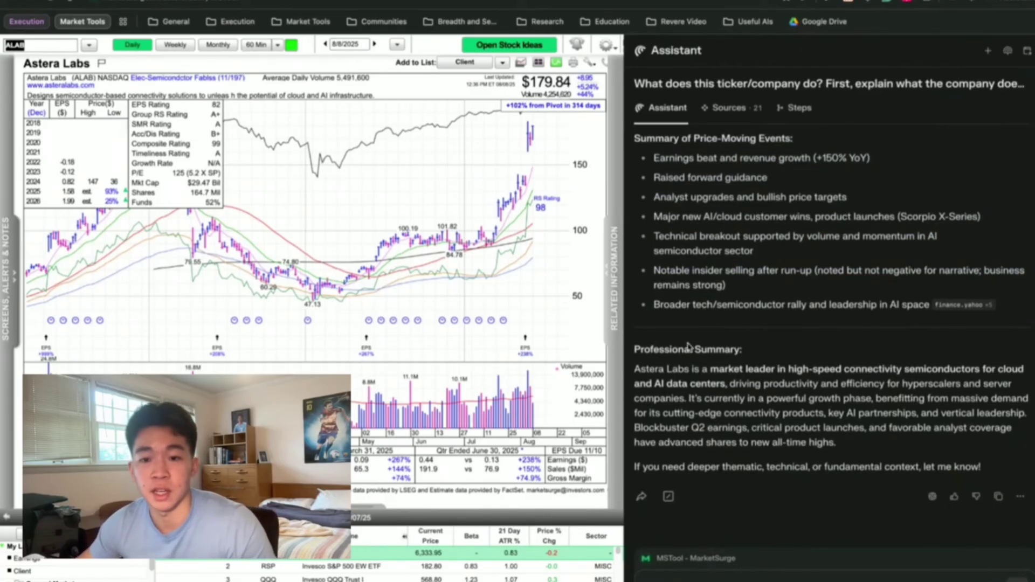
Show the saved Shortcuts list from the Assistant input twice, dismissing it each time.
left_click(808, 566)
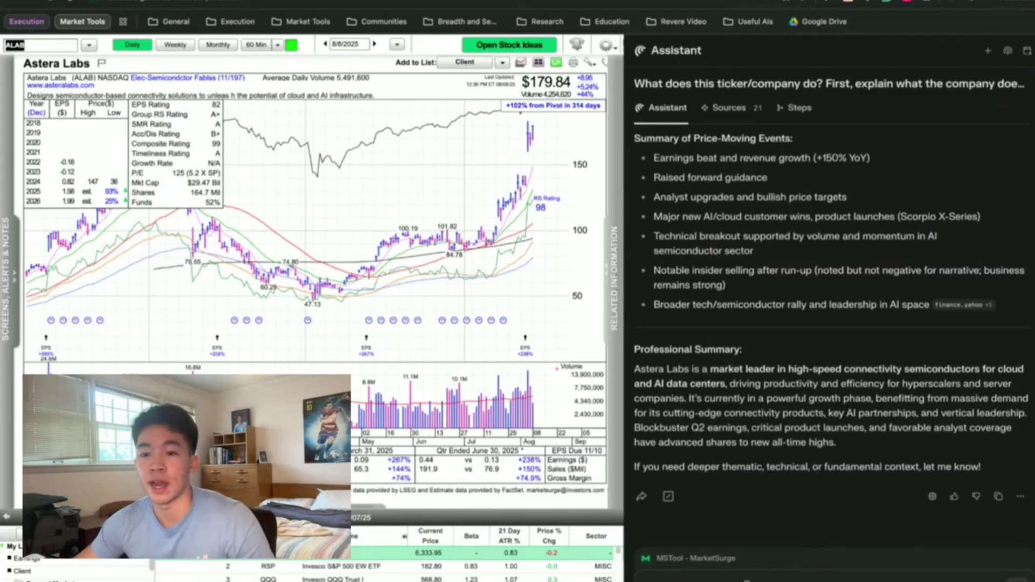
type("/")
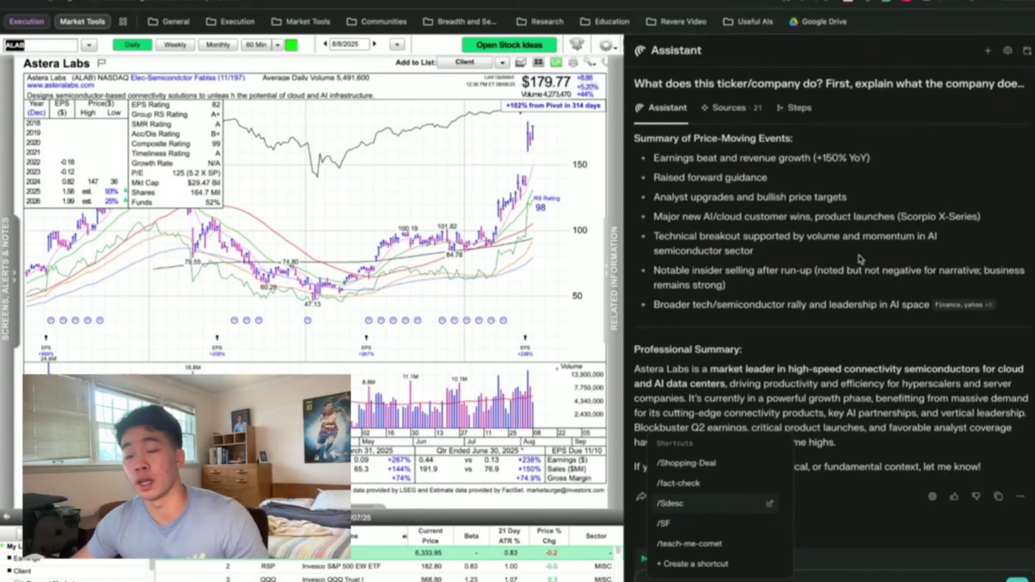
key("Escape")
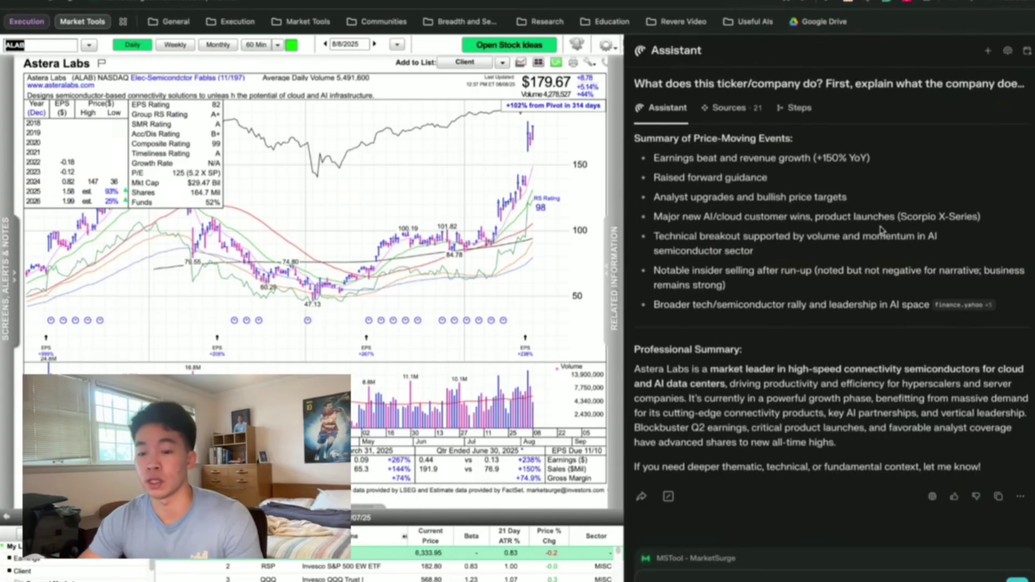
type("/")
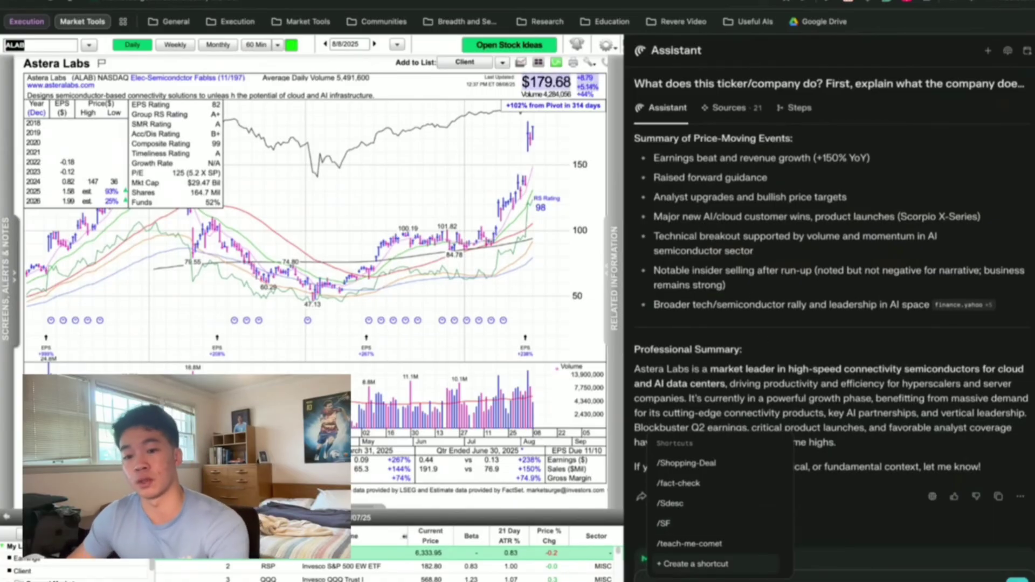
key("Escape")
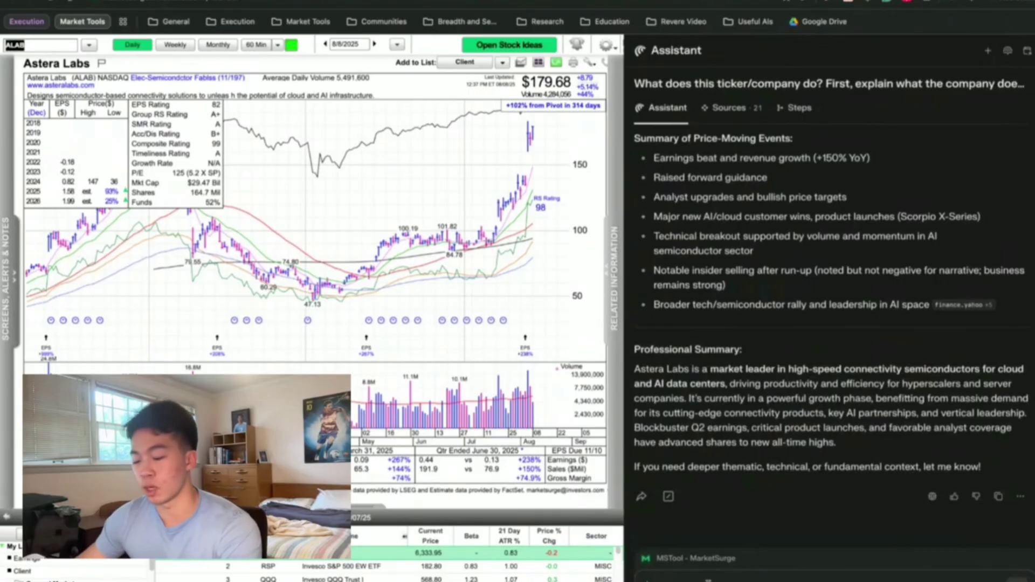
In a new tab, open the Earnings Review space and reveal its hedge-fund-analyst custom instructions.
key("ctrl+t")
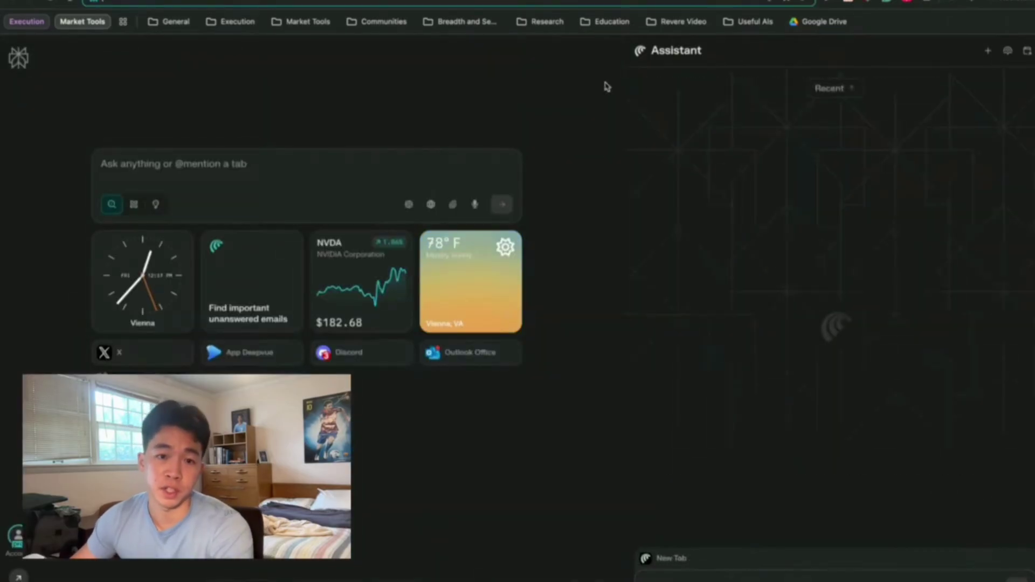
mouse_move(13, 69)
left_click(18, 241)
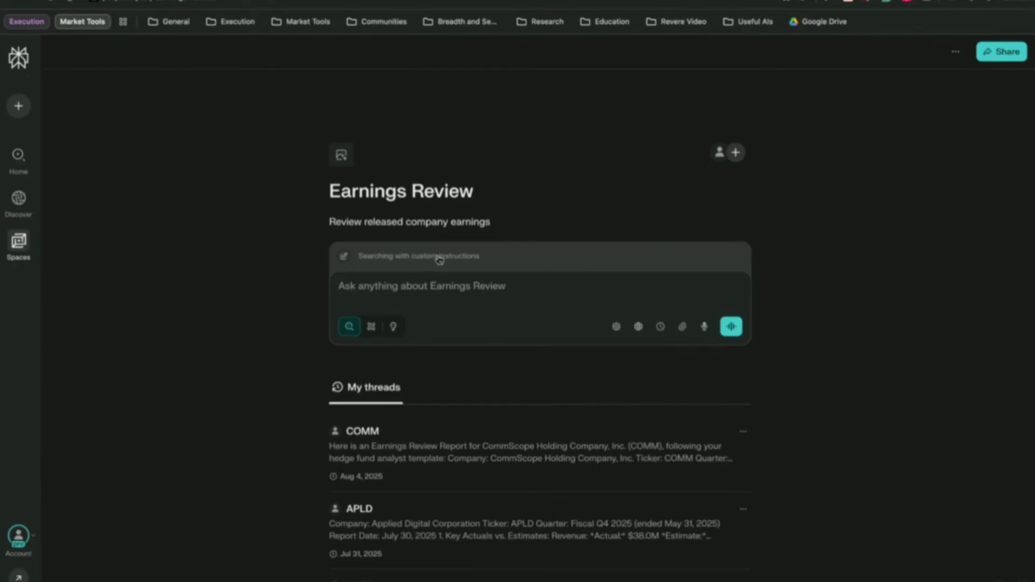
left_click(440, 260)
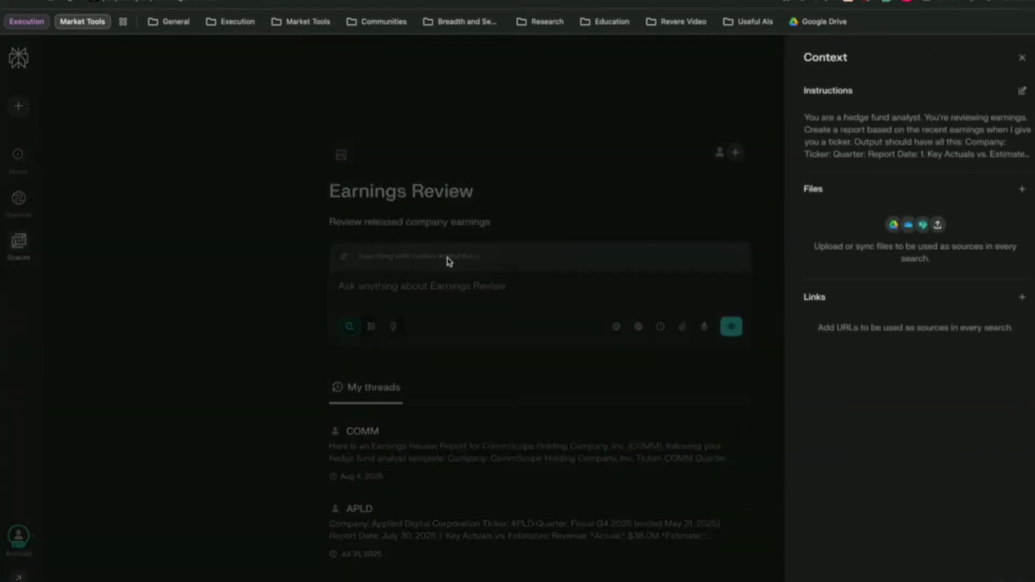
Open the Earnings Review answer instructions in Settings and read their opening lines.
left_click(1023, 92)
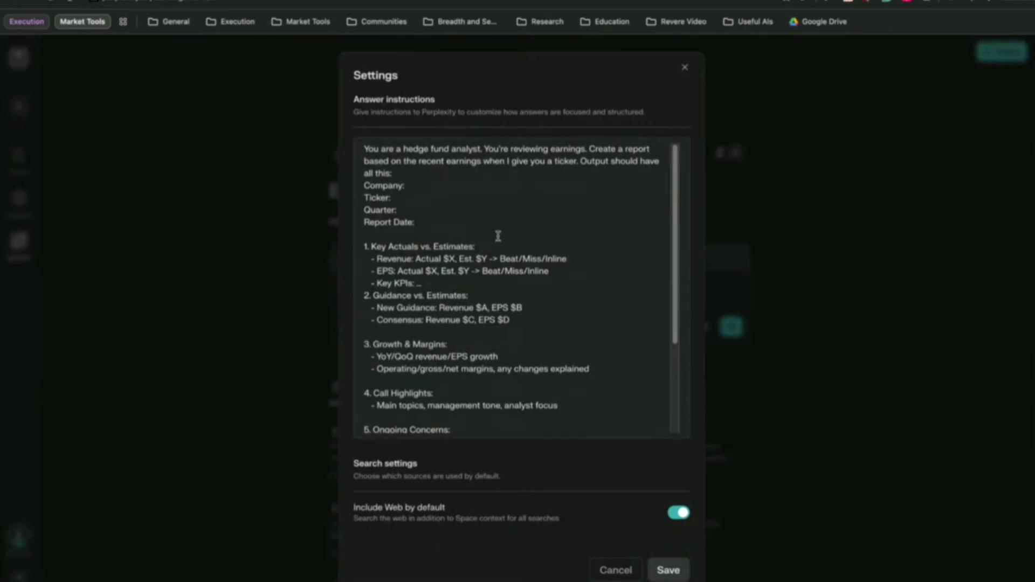
scroll(500, 237, "down", 1)
scroll(500, 236, "up", 1)
scroll(500, 236, "down", 2)
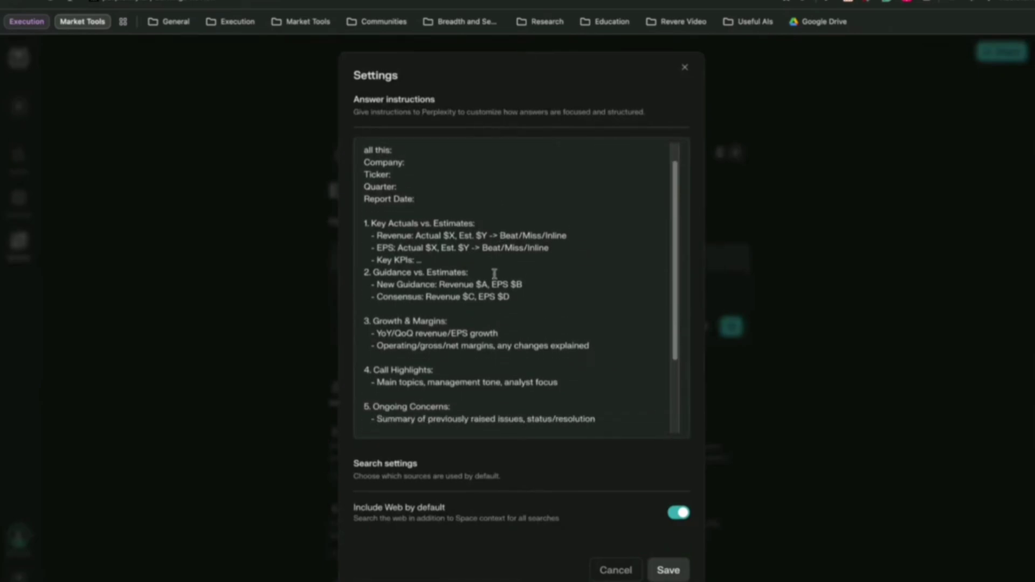
scroll(492, 276, "up", 2)
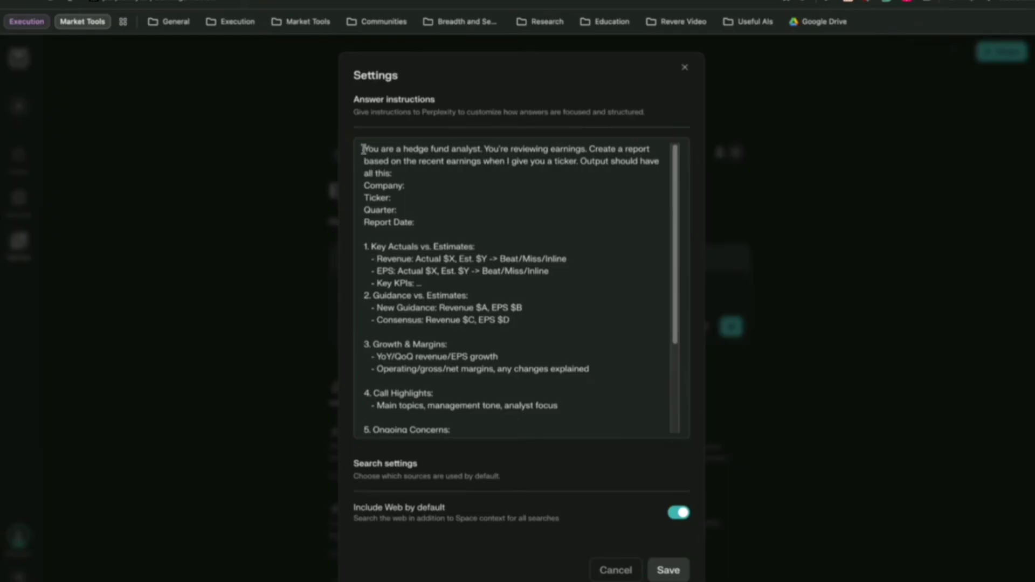
left_click_drag(364, 148, 416, 196)
left_click(413, 160)
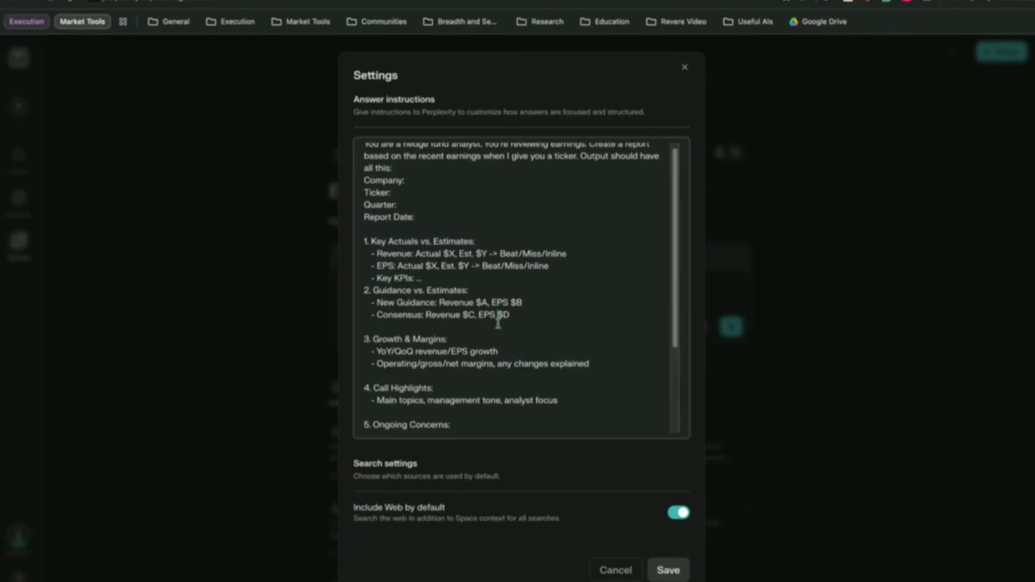
Review the Ongoing Concerns and '7. Special Notes' sections, then save the instructions.
scroll(497, 321, "down", 1)
scroll(395, 323, "down", 2)
left_click_drag(394, 324, 522, 333)
left_click(563, 332)
scroll(564, 332, "down", 1)
triple_click(564, 390)
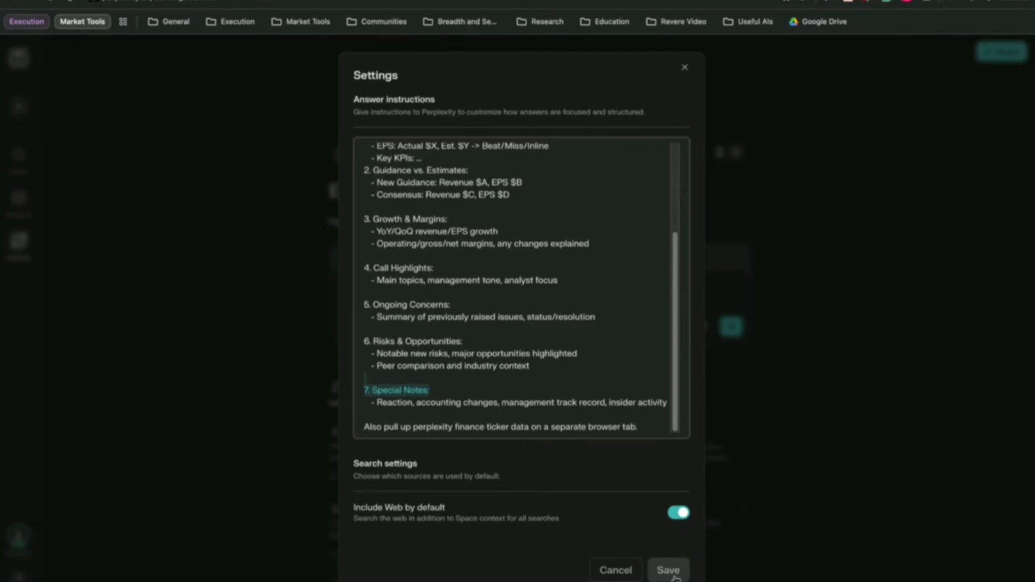
left_click(669, 570)
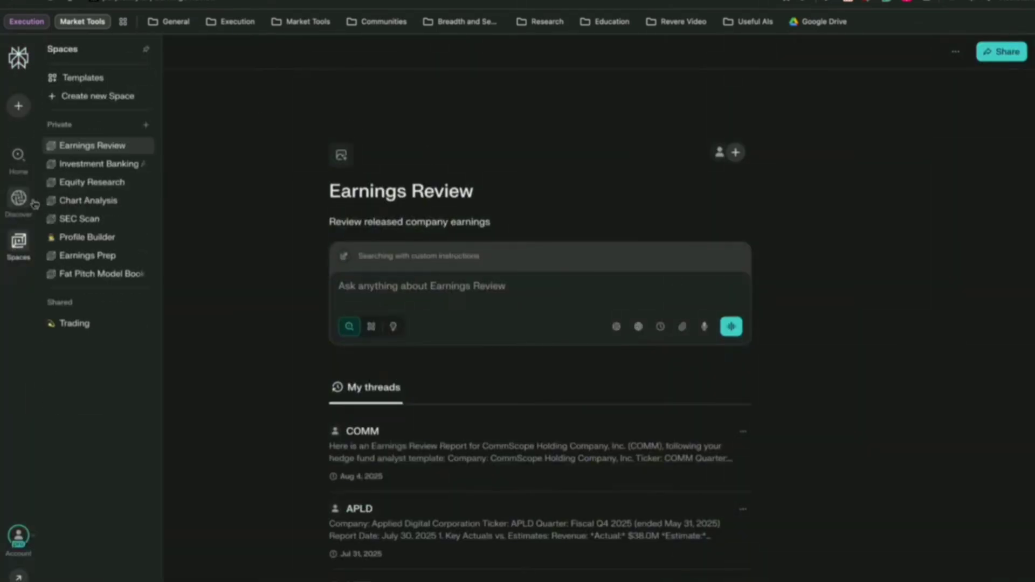
Open Eli Lilly's (LLY) Q2 2025 earnings page from the Thu Aug 7 Finance calendar.
mouse_move(18, 157)
left_click(81, 78)
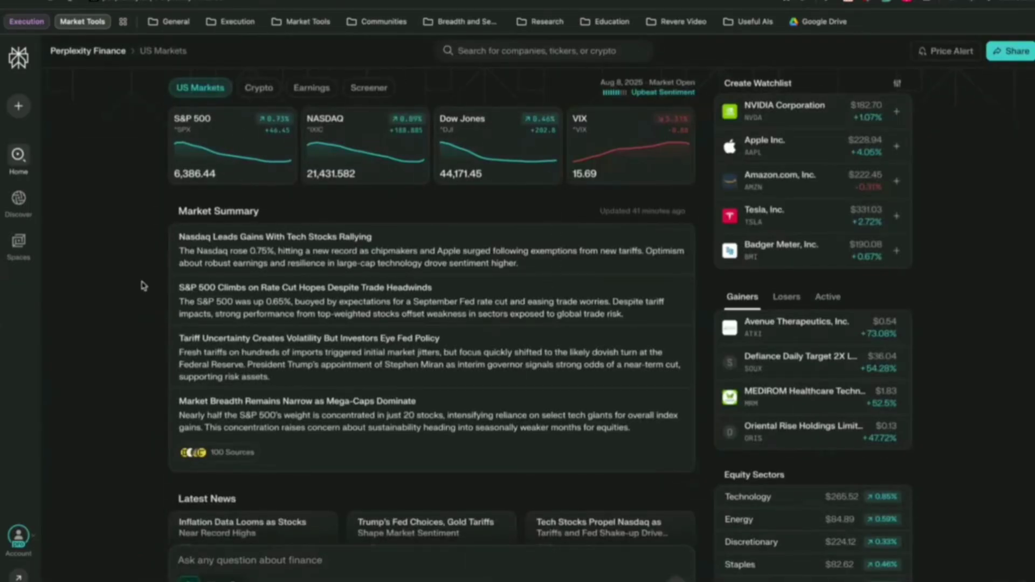
left_click(311, 87)
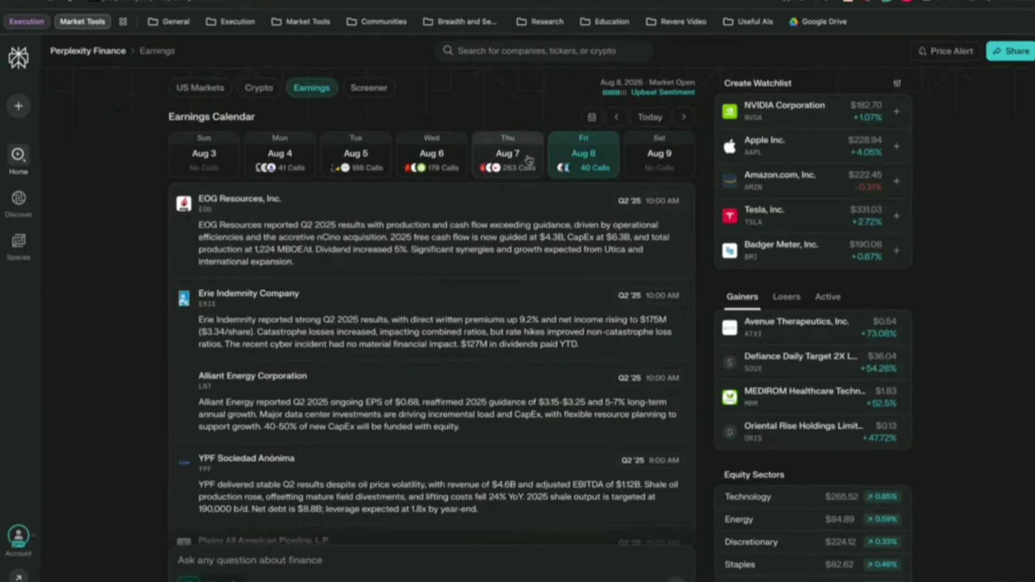
left_click(507, 155)
left_click(300, 220)
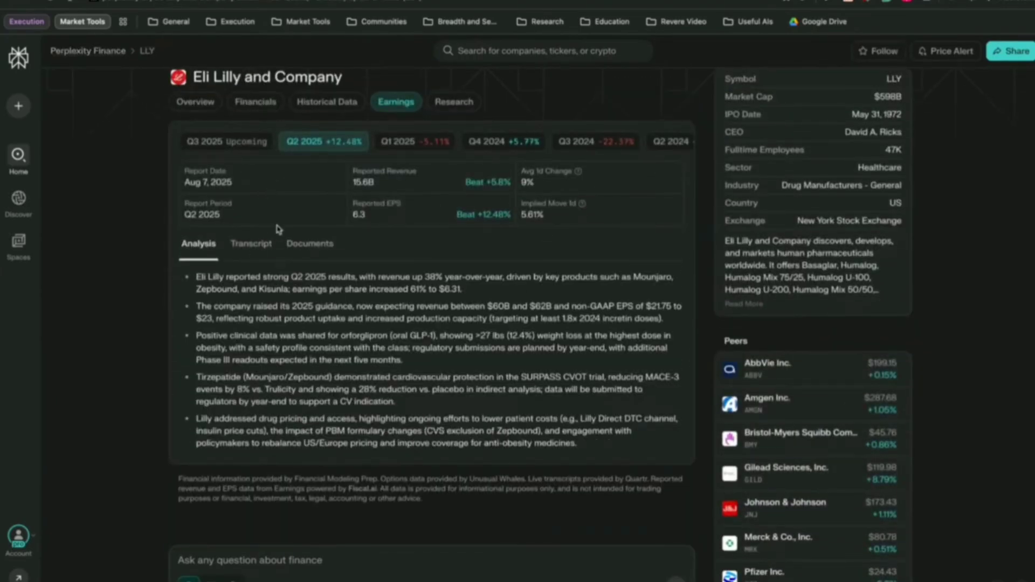
left_click_drag(193, 280, 611, 454)
left_click(623, 459)
Browse the LLY earnings call transcript, then view and close the Q2 presentation slides.
left_click(252, 245)
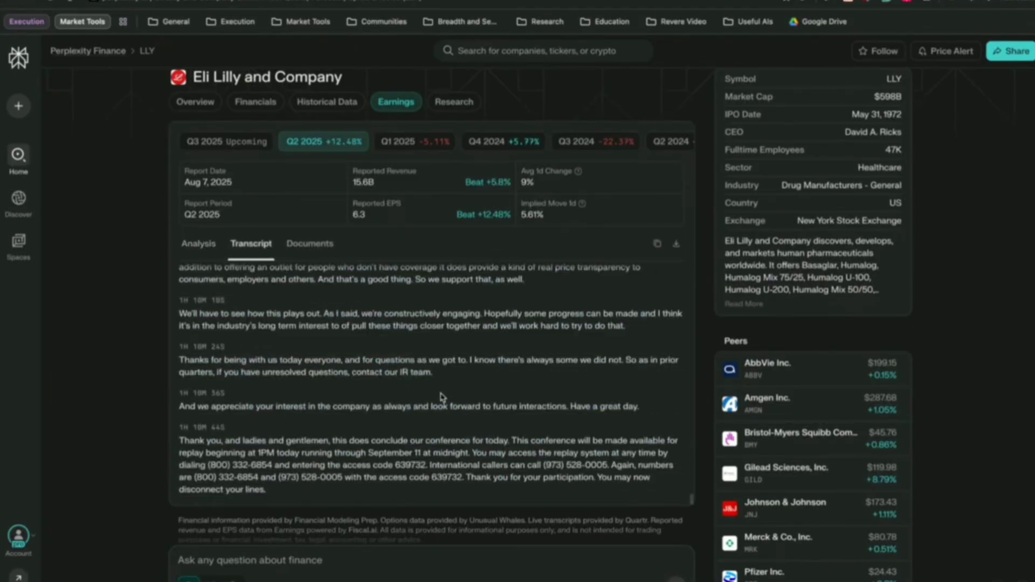
scroll(384, 399, "down", 1)
scroll(383, 386, "up", 5)
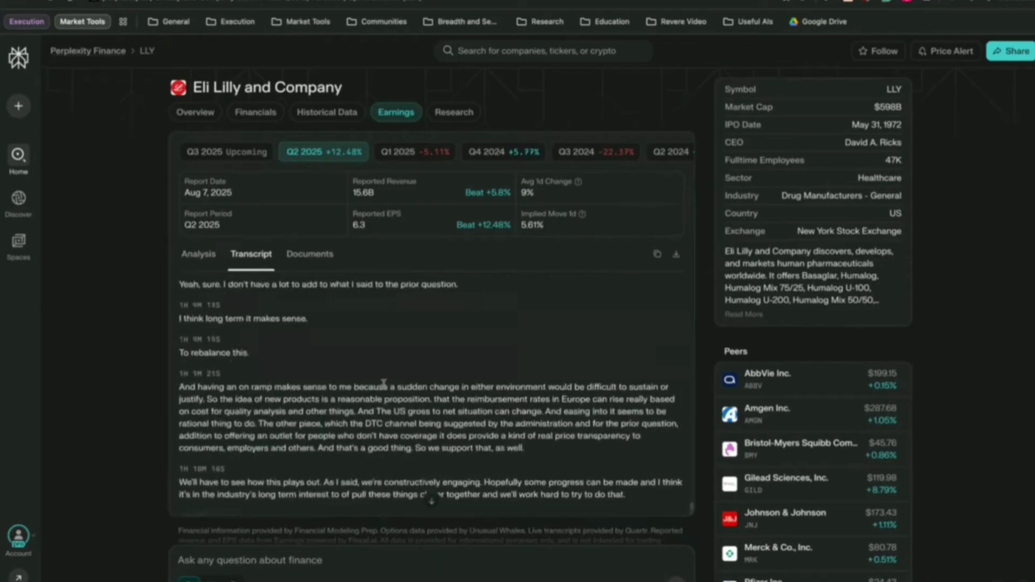
scroll(383, 383, "up", 15)
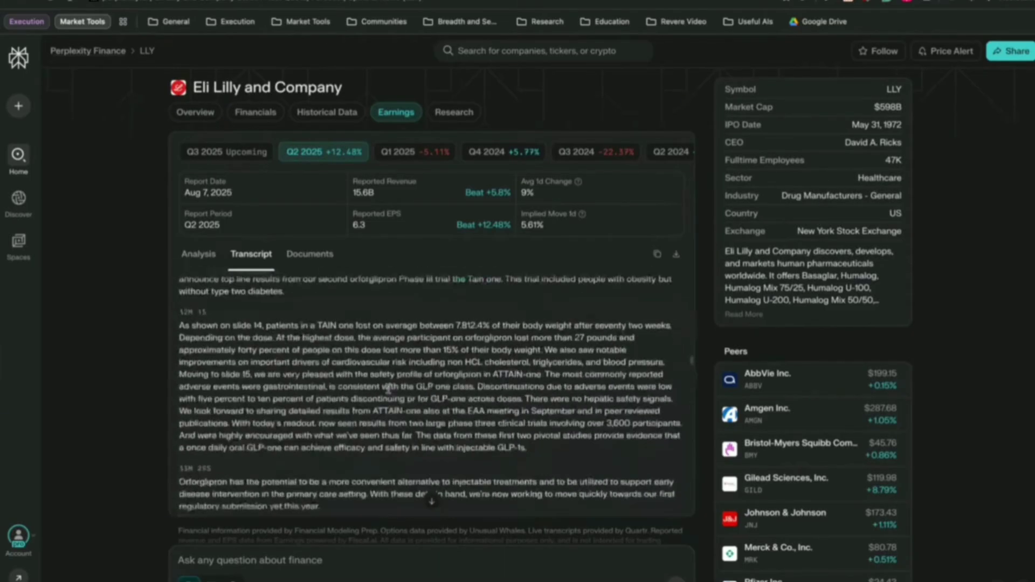
scroll(389, 387, "up", 10)
scroll(254, 324, "up", 5)
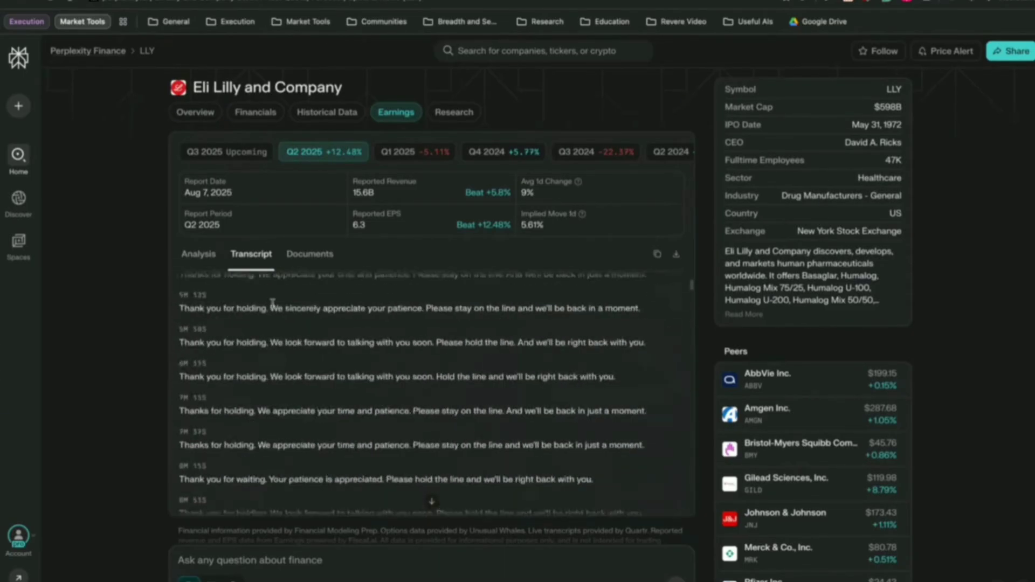
left_click(306, 262)
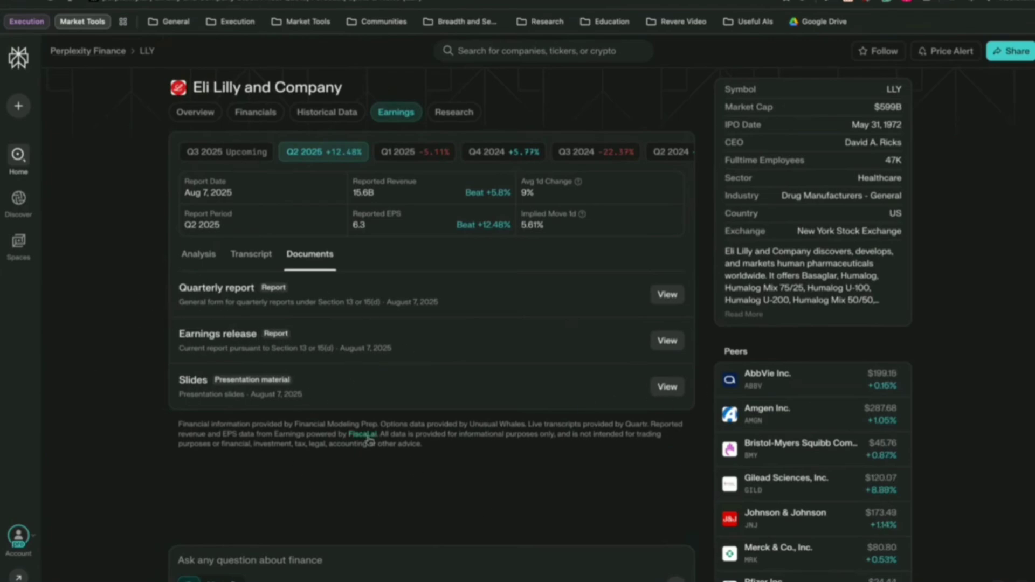
left_click(662, 387)
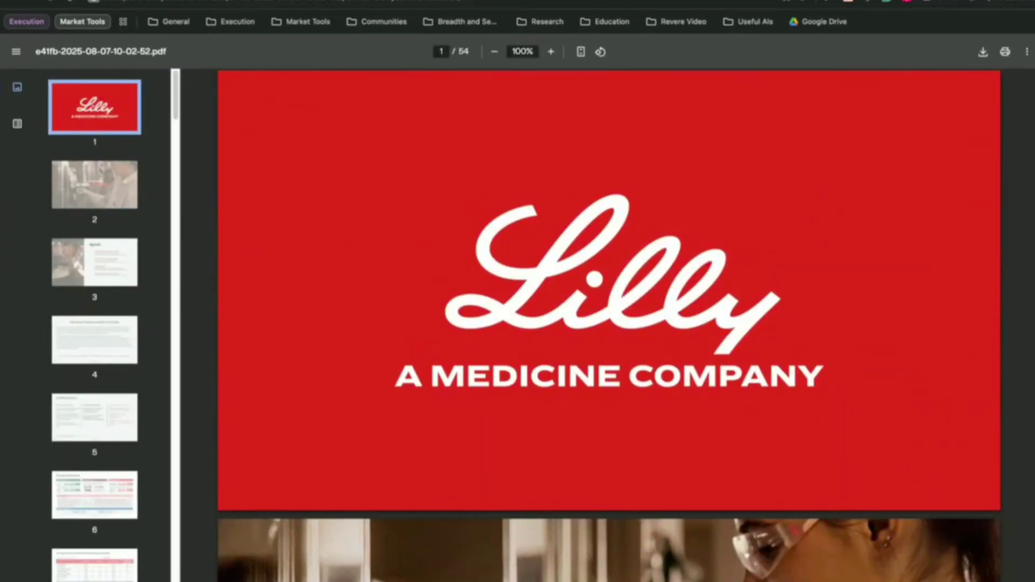
key("ctrl+w")
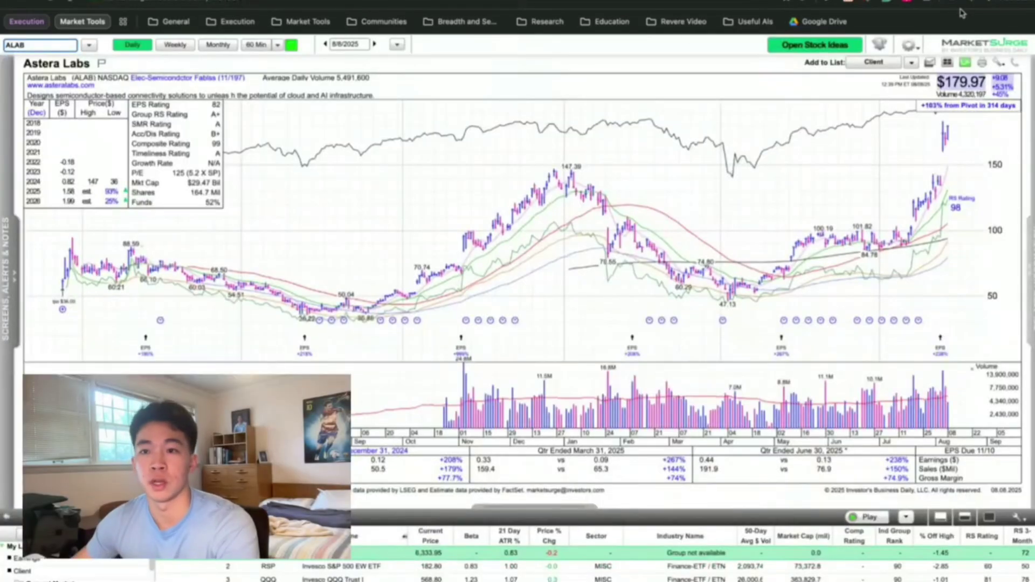
Ask the Assistant beside the Astera Labs chart for an ALAB overview.
left_click(1012, 6)
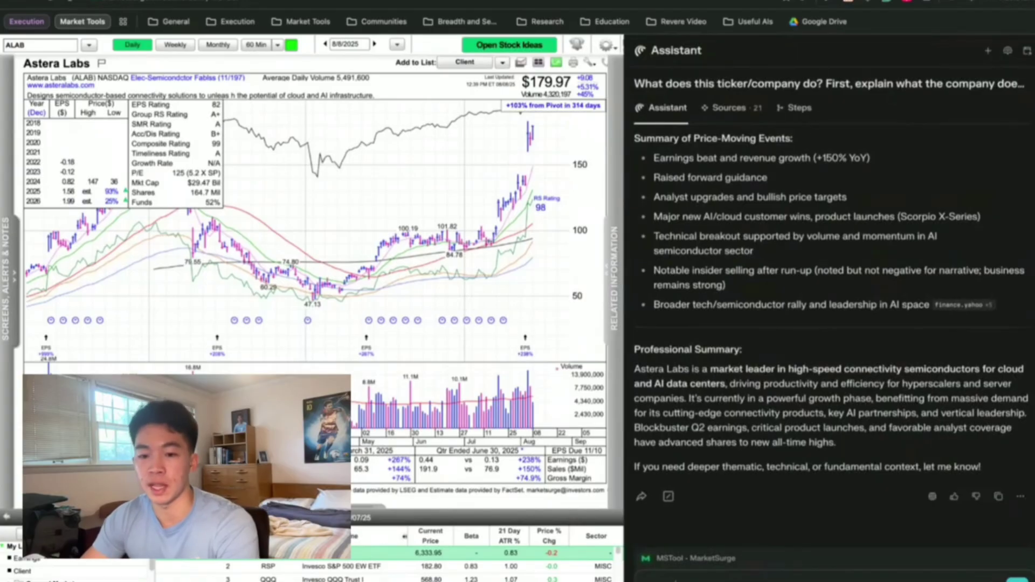
left_click(690, 559)
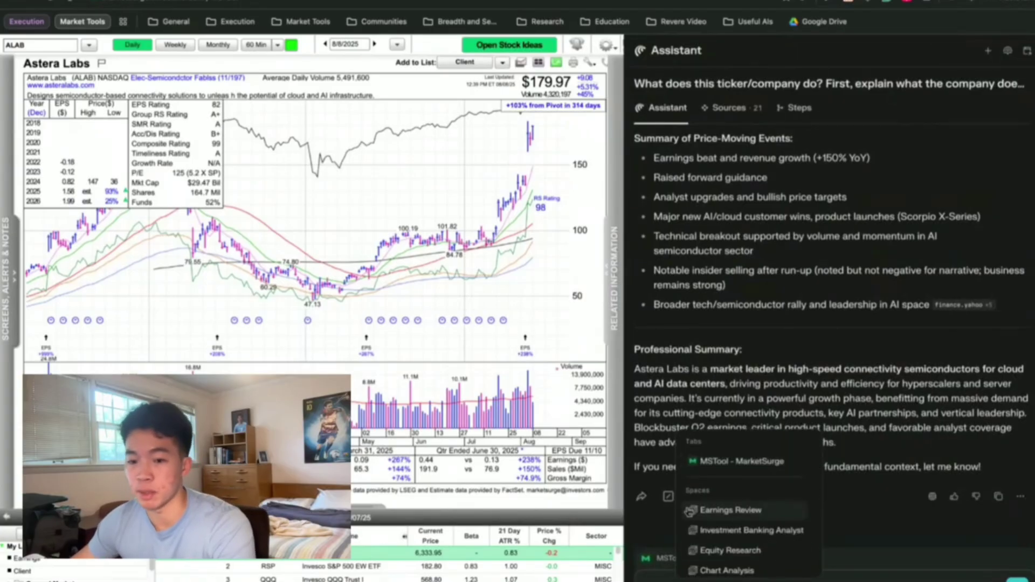
left_click(731, 511)
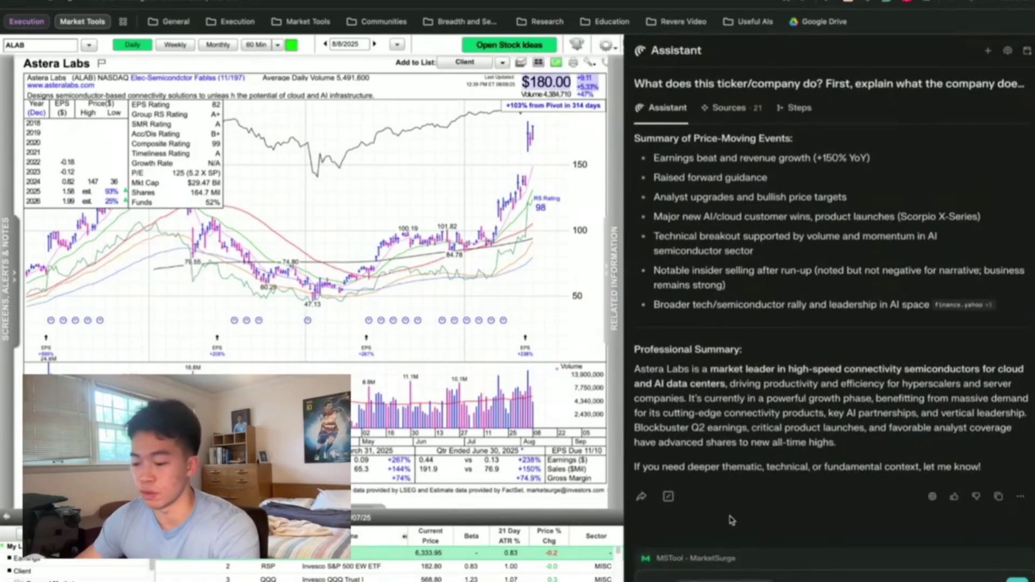
type("ALAB")
key("Return")
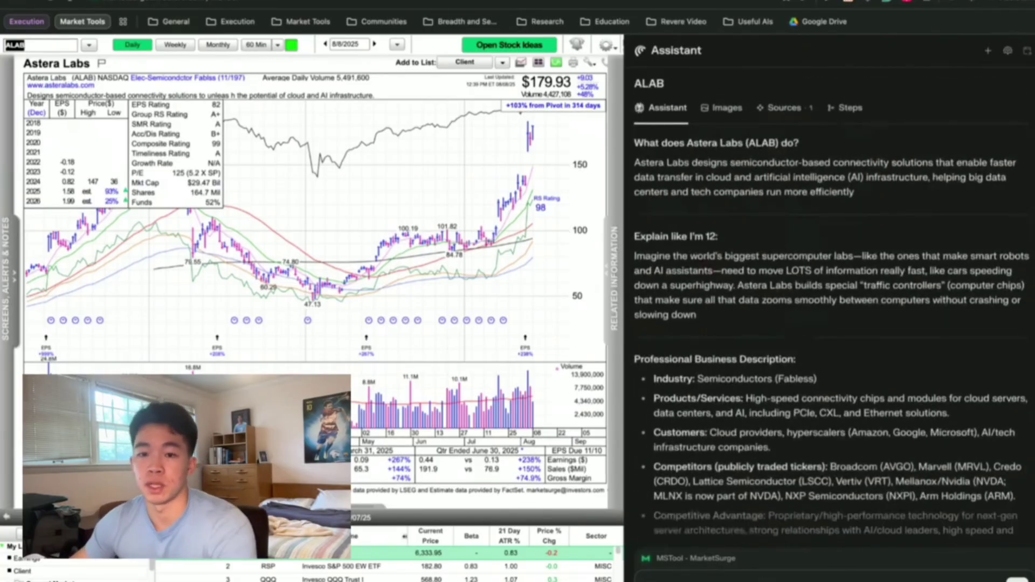
key("ctrl+t")
left_click(227, 162)
type("ALAB @earnings")
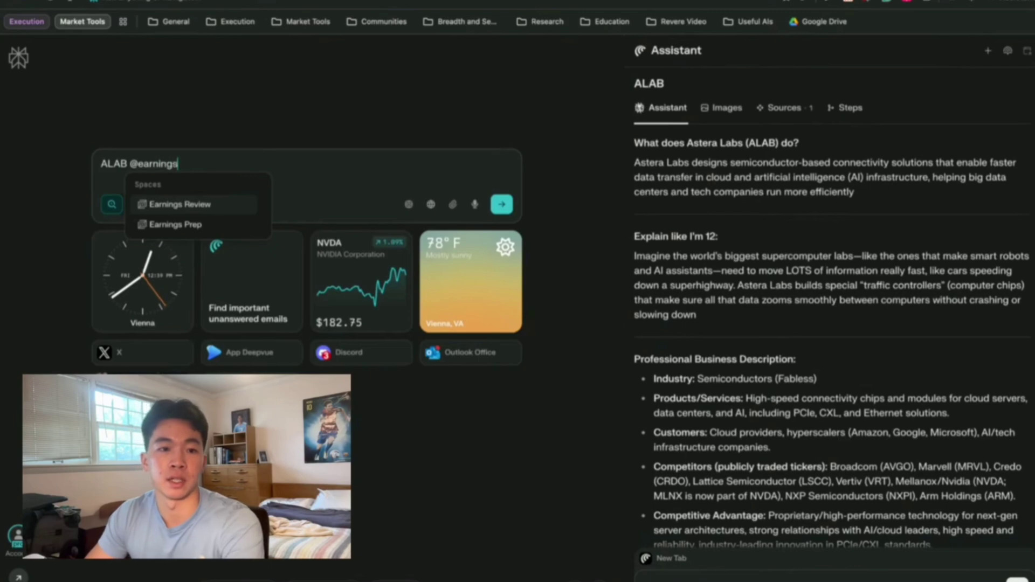
key("Return")
key("Return")
Close the Assistant panel and highlight the report's header, Call Highlights and Ongoing Concerns.
left_click(1027, 50)
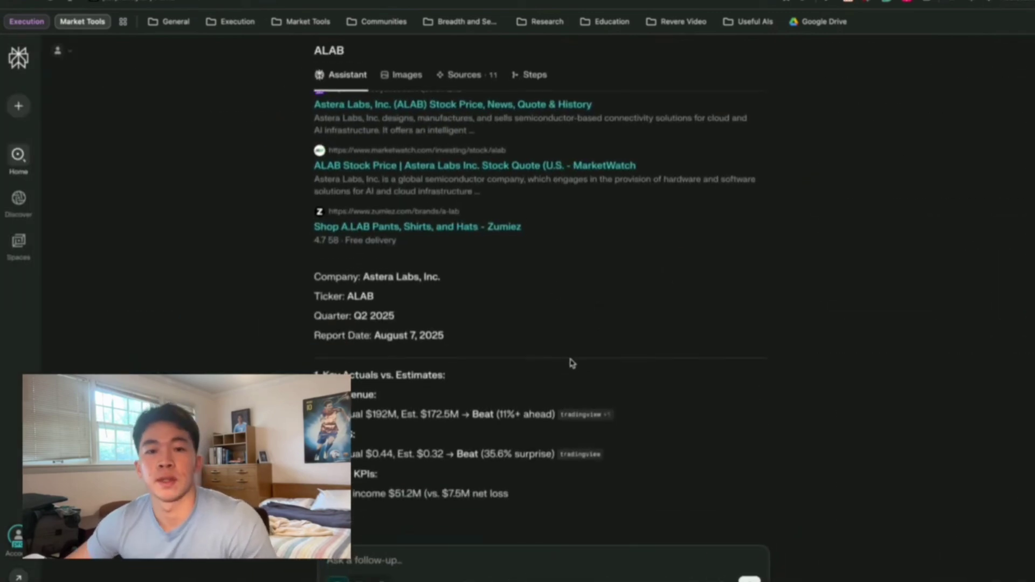
left_click_drag(329, 306, 408, 344)
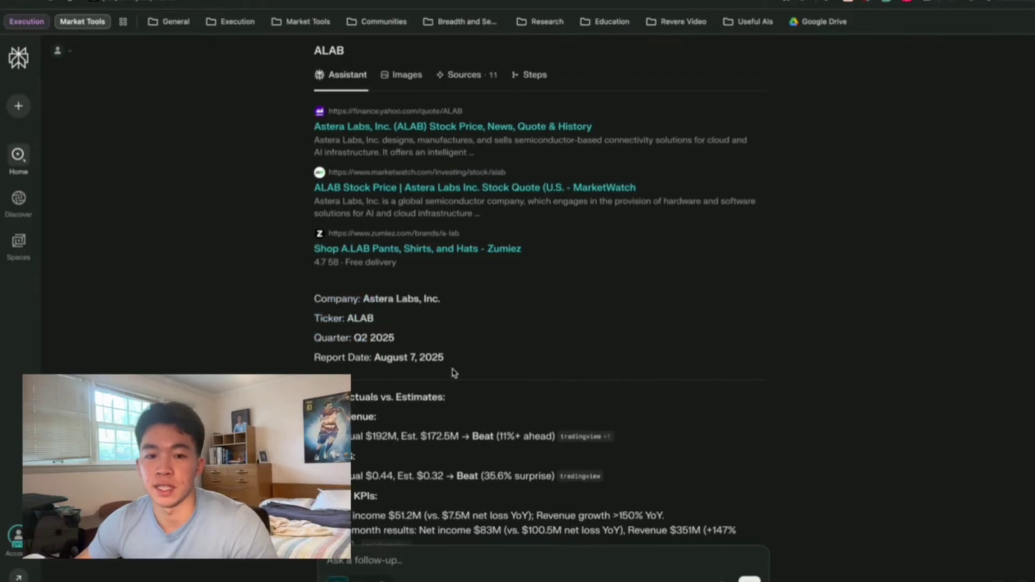
left_click_drag(453, 372, 642, 340)
scroll(642, 339, "down", 4)
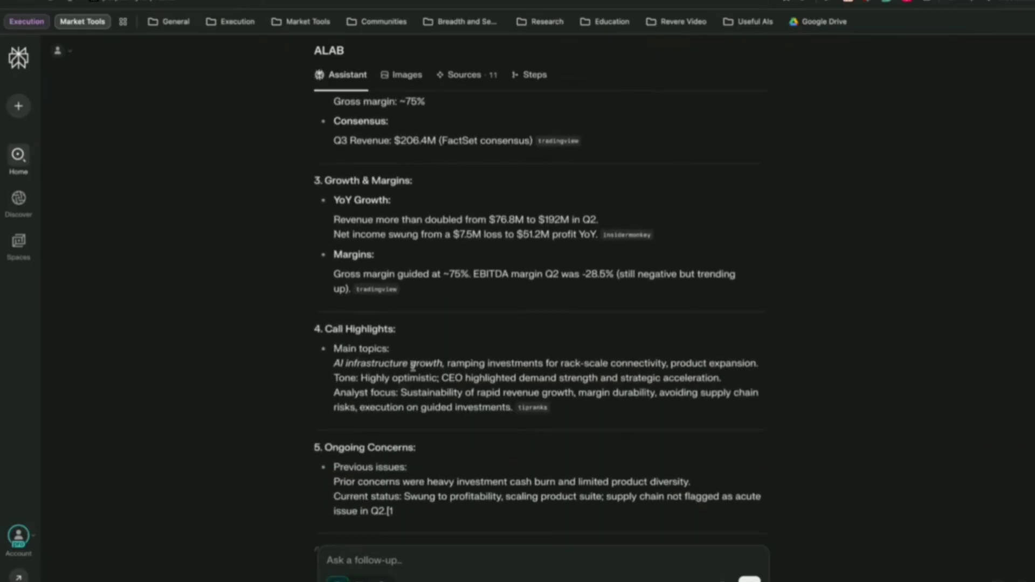
left_click_drag(467, 377, 658, 394)
left_click_drag(333, 416, 570, 440)
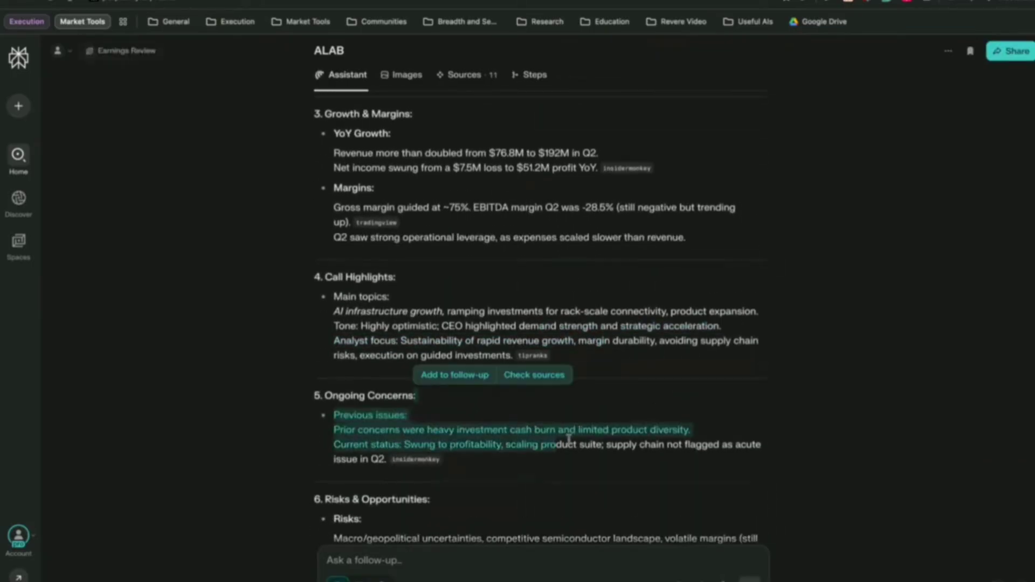
left_click(570, 440)
Scroll the ALAB report down through Risks & Opportunities and Special Notes.
scroll(593, 443, "down", 4)
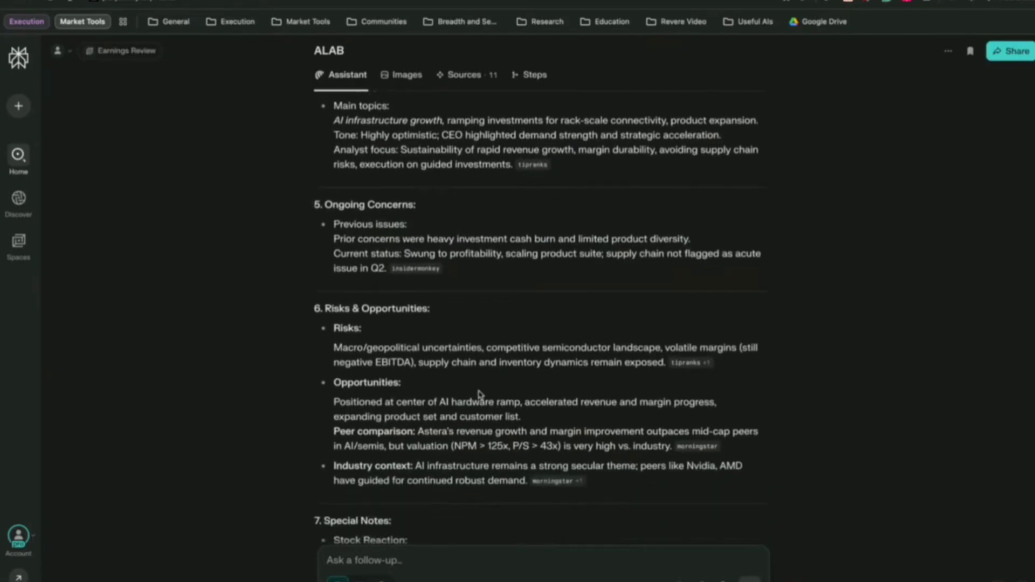
scroll(714, 446, "down", 3)
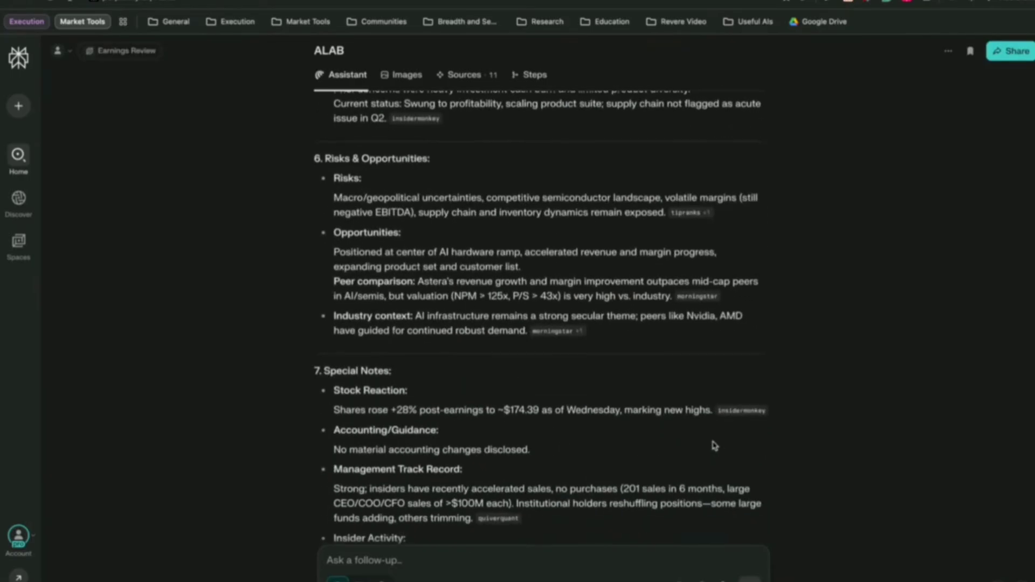
scroll(715, 447, "down", 3)
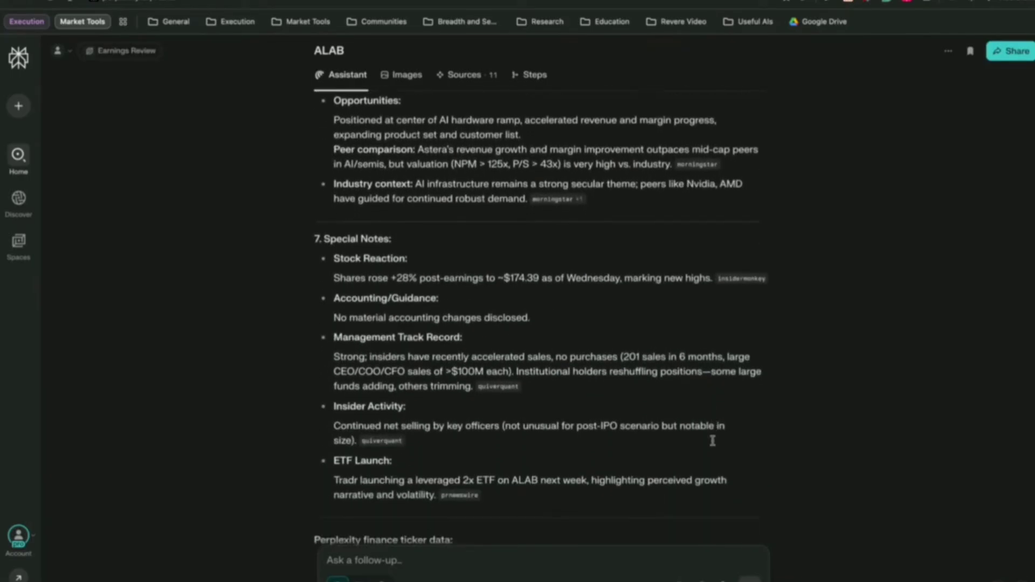
scroll(713, 441, "down", 5)
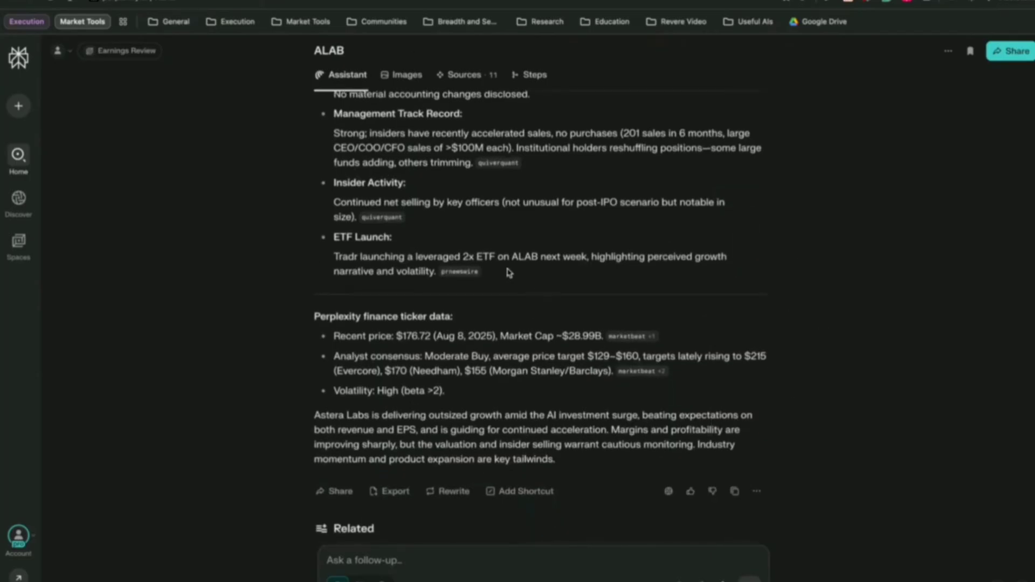
scroll(490, 268, "up", 5)
mouse_move(18, 241)
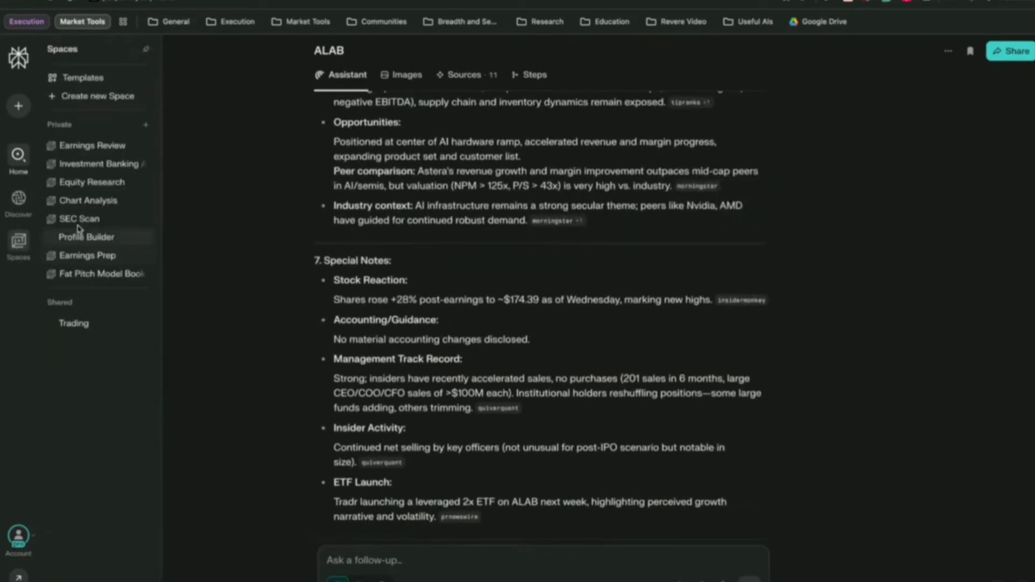
Open the Earnings Review space and review its answer instructions without changing them.
left_click(92, 146)
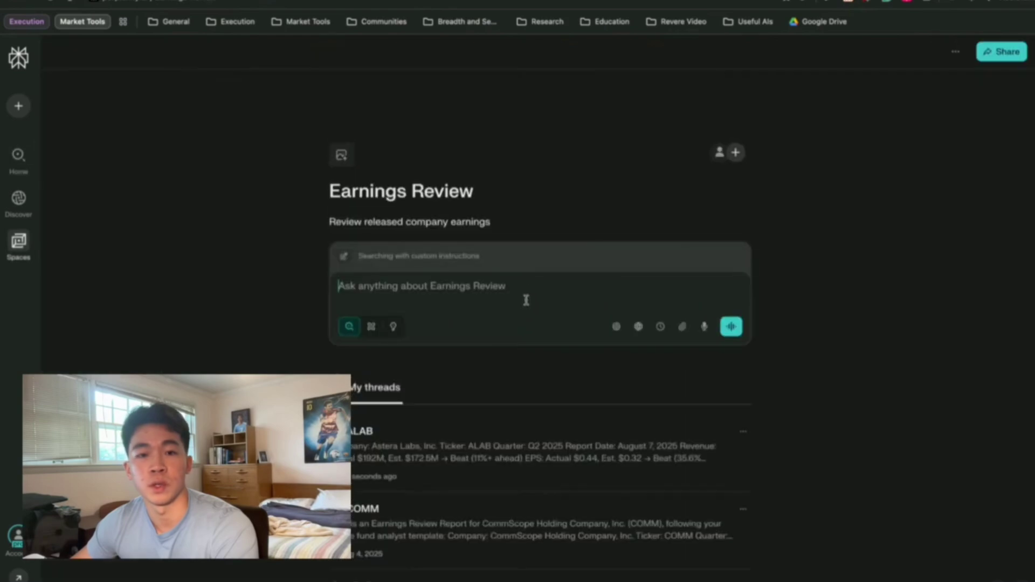
left_click(431, 260)
left_click(1023, 92)
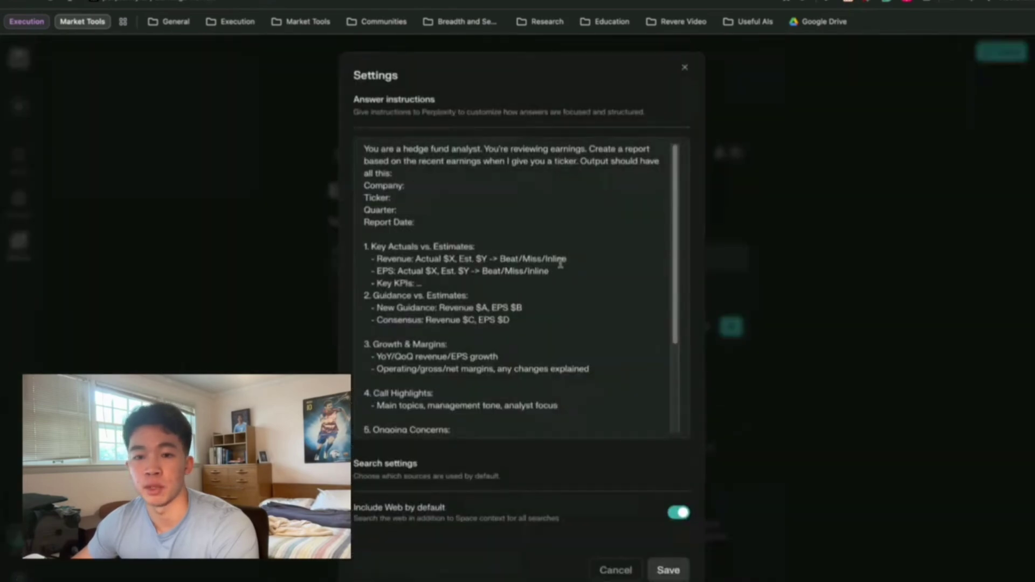
scroll(566, 287, "down", 5)
scroll(566, 286, "up", 5)
left_click(683, 67)
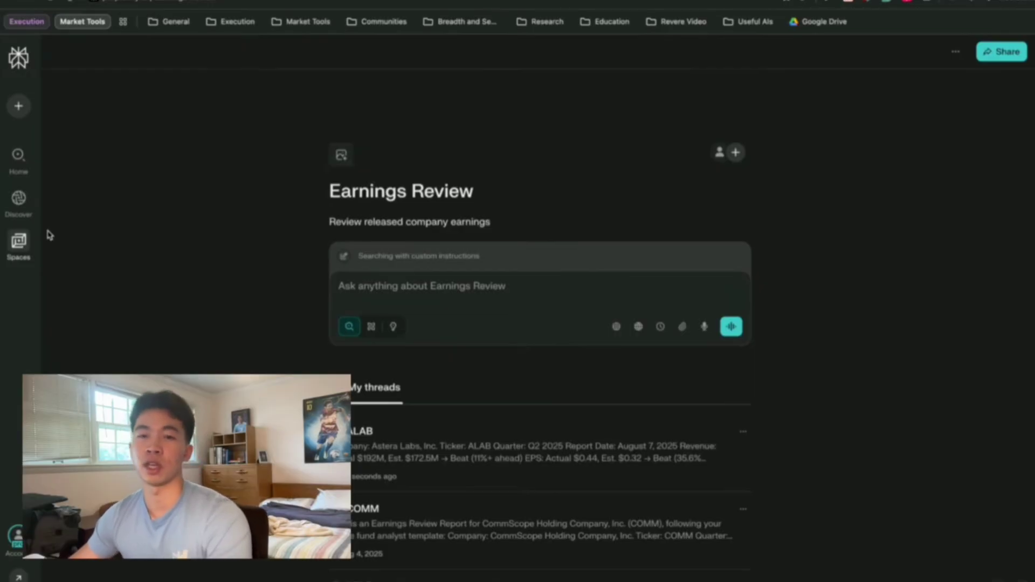
mouse_move(43, 240)
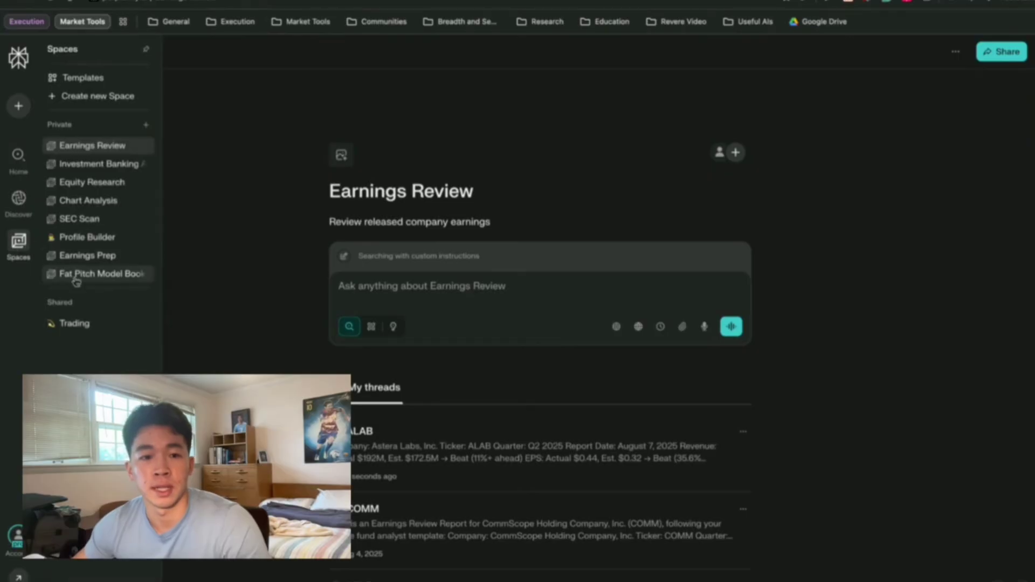
left_click(18, 155)
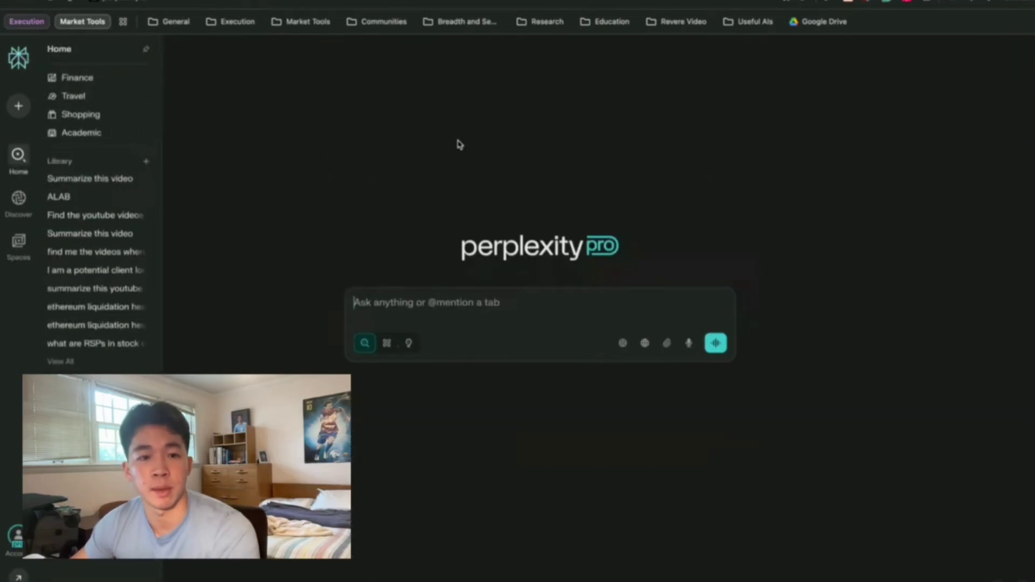
left_click(479, 316)
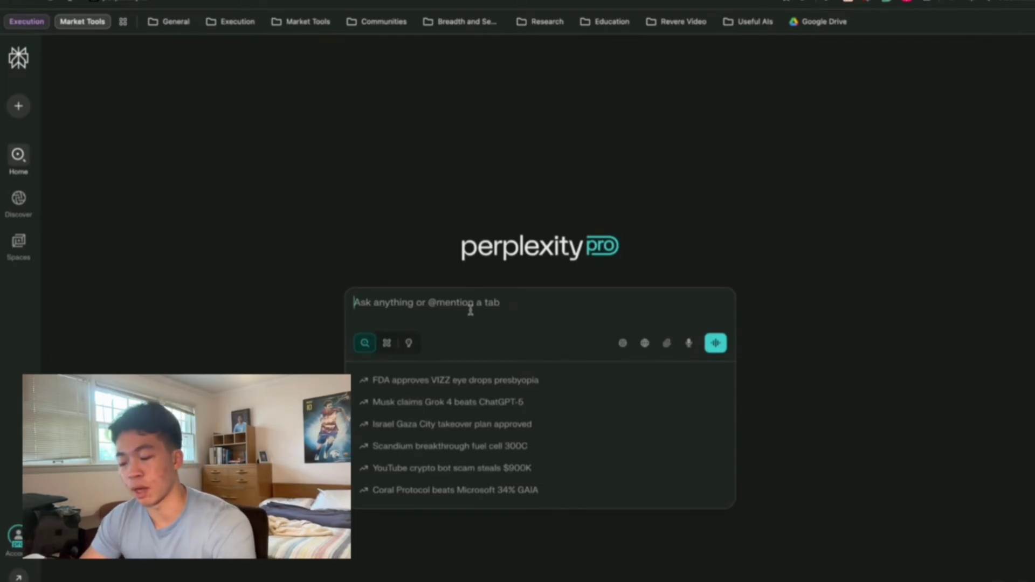
type("CRWV")
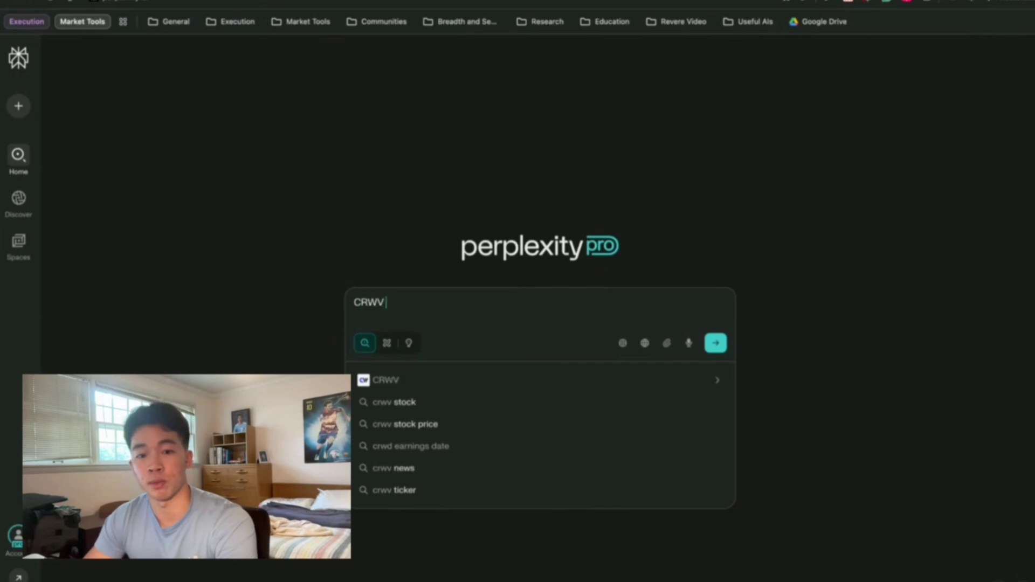
type(" @earn")
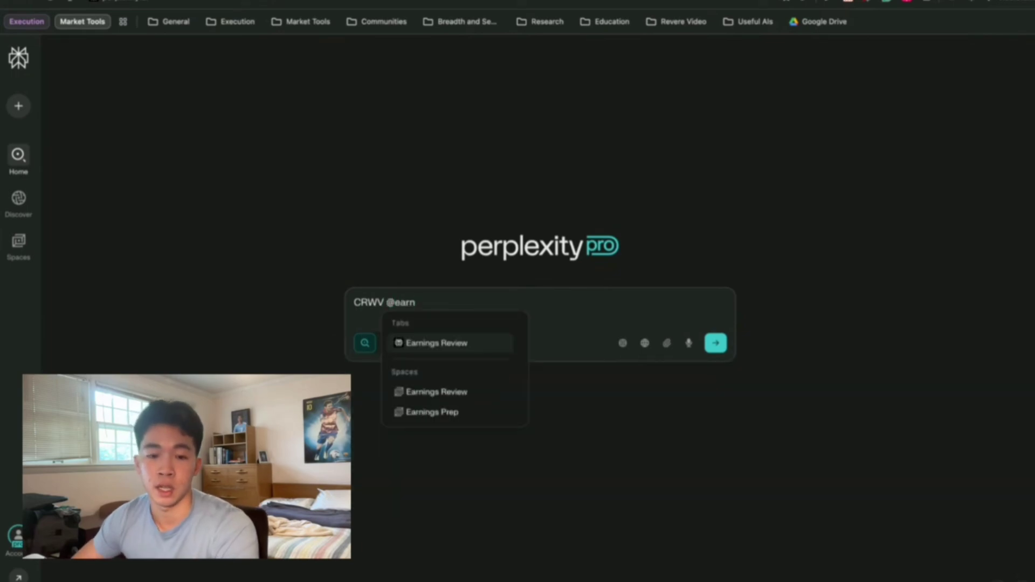
key("Down")
key("Down")
Send the CRWV query to Earnings Prep and select the checklist intro and first heading.
key("Return")
key("Return")
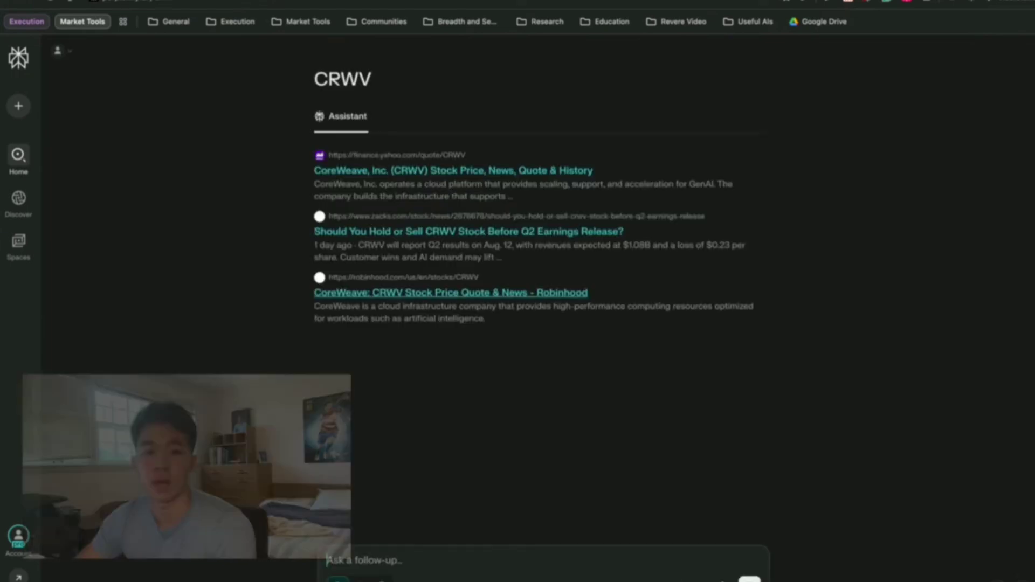
mouse_move(27, 257)
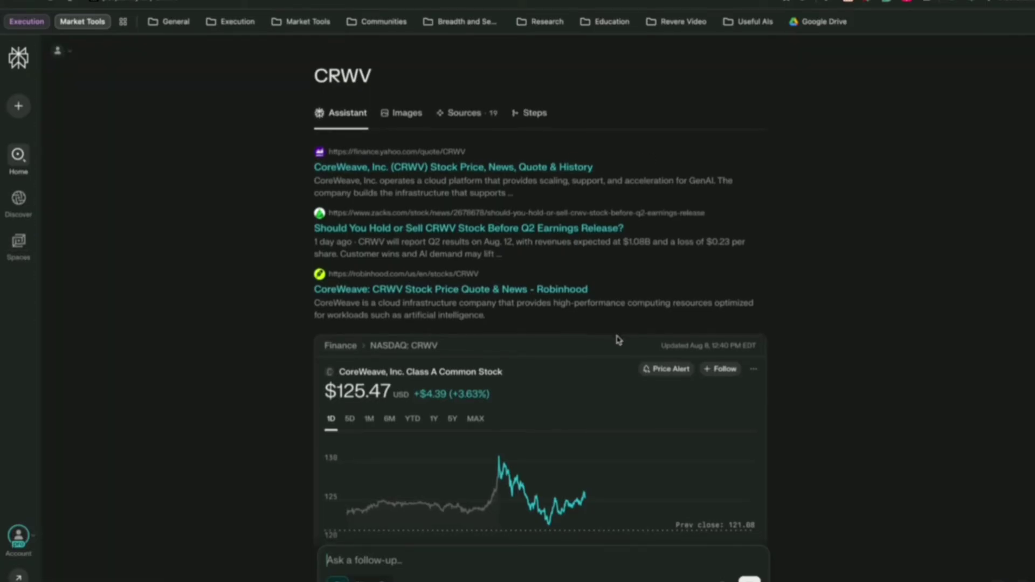
scroll(618, 340, "down", 5)
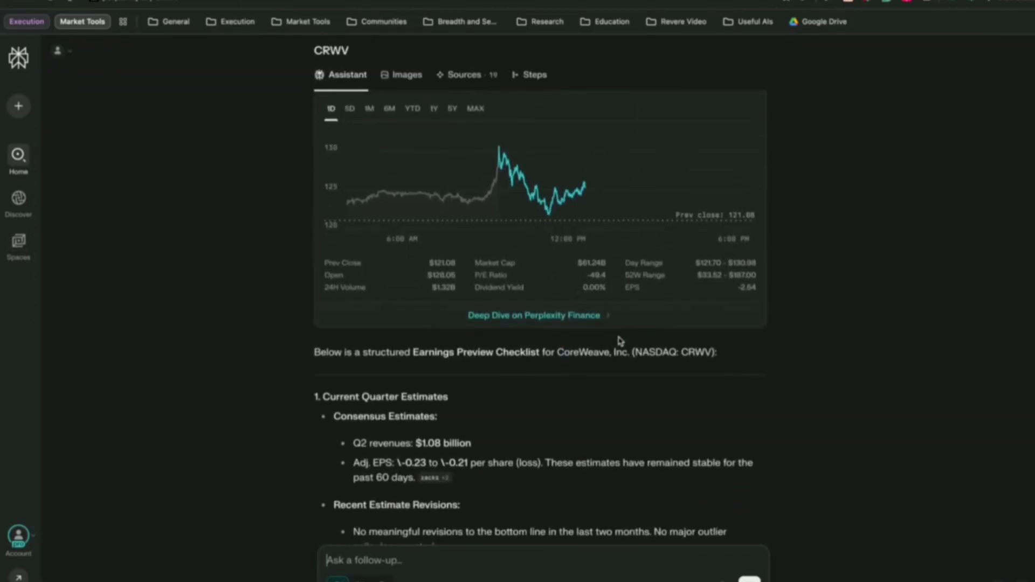
scroll(620, 341, "down", 1)
left_click_drag(306, 293, 665, 340)
scroll(381, 323, "up", 6)
Scroll past the Key Events and Last Transcript sections to the Q2 Summary Table.
scroll(674, 372, "down", 2)
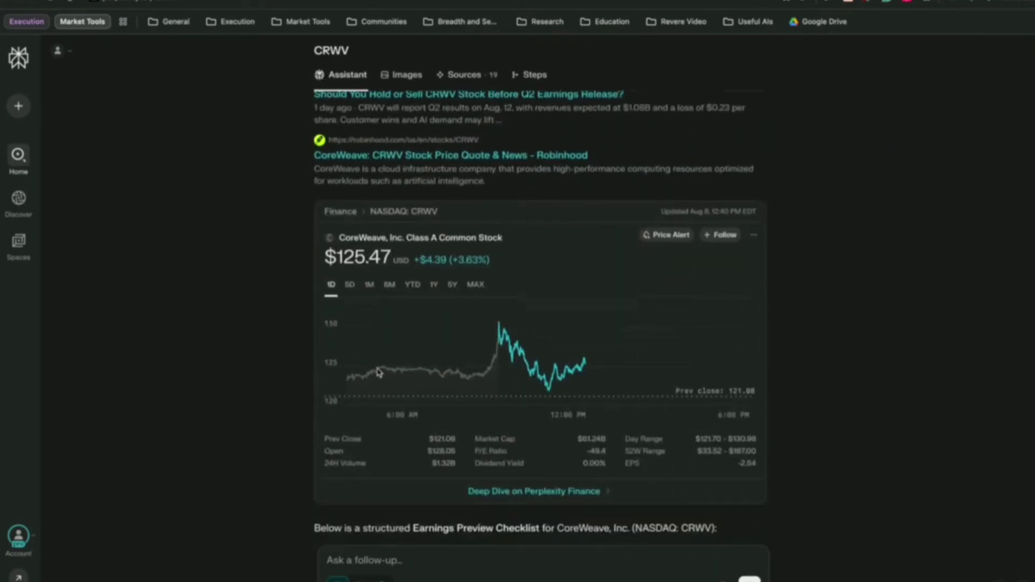
scroll(712, 372, "down", 2)
scroll(744, 402, "down", 4)
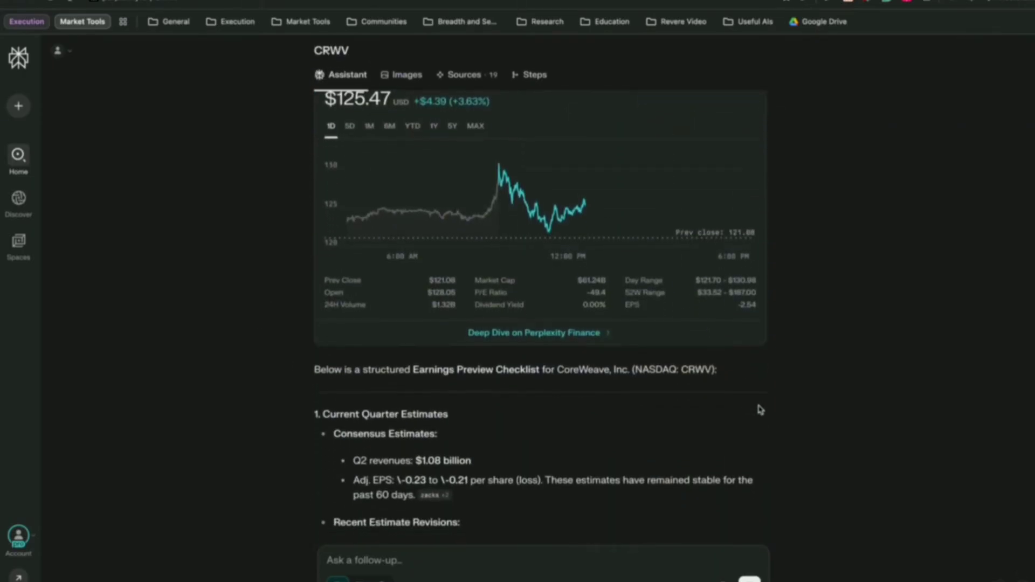
scroll(381, 162, "down", 1)
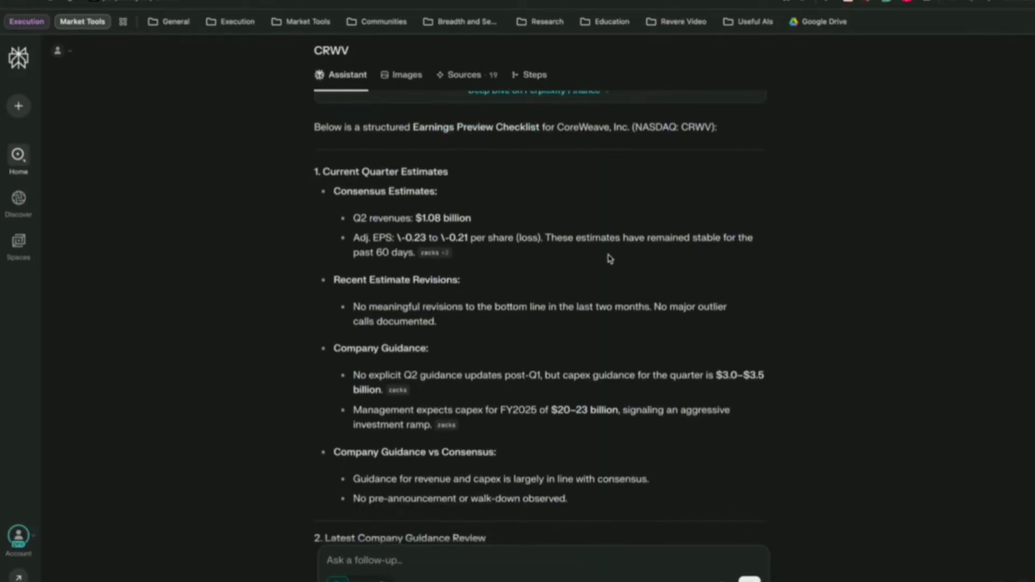
scroll(610, 275, "down", 1)
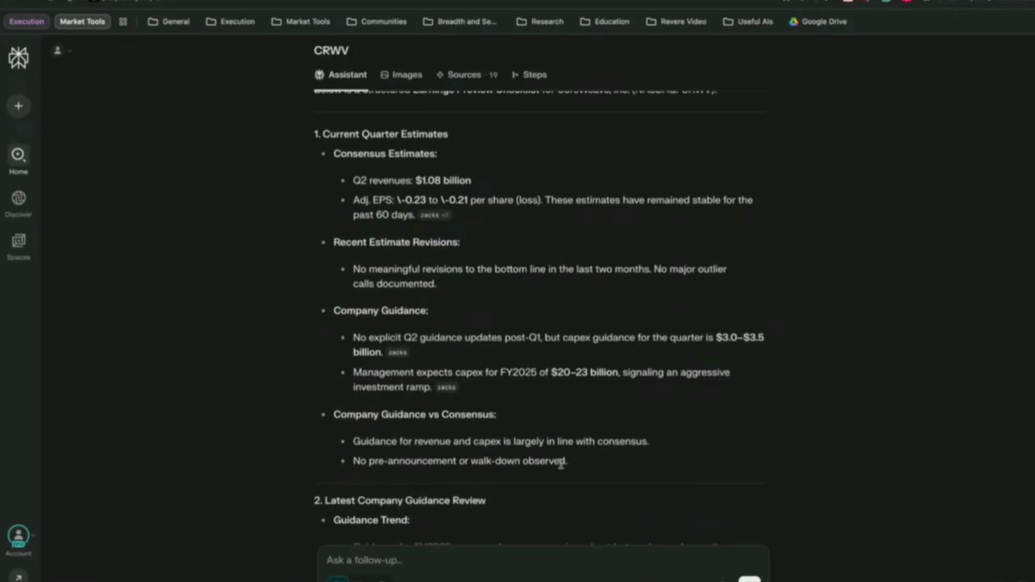
scroll(562, 466, "down", 4)
scroll(376, 330, "down", 2)
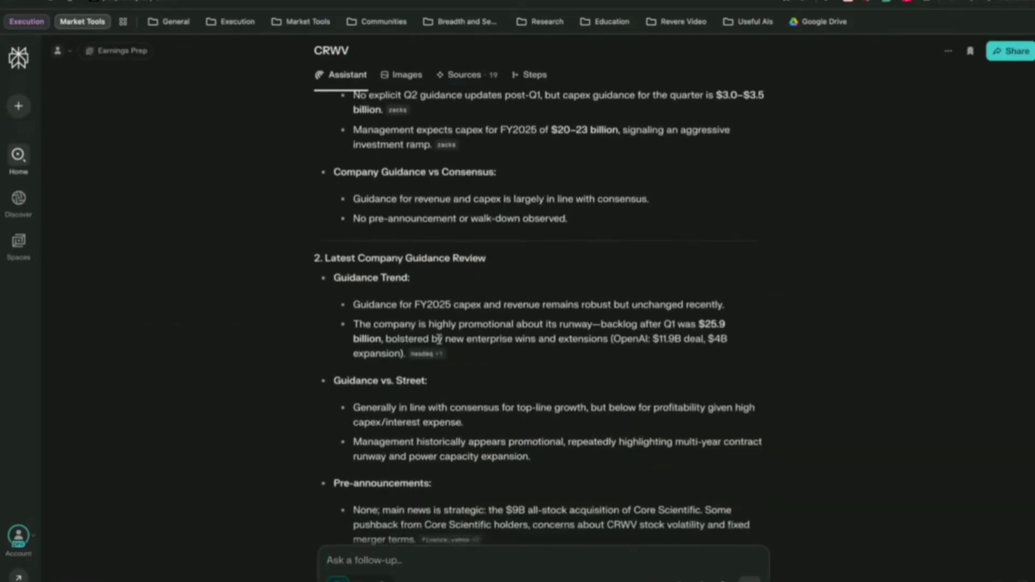
scroll(631, 390, "down", 1)
scroll(431, 335, "down", 3)
scroll(587, 430, "down", 3)
scroll(561, 415, "down", 5)
scroll(528, 419, "down", 1)
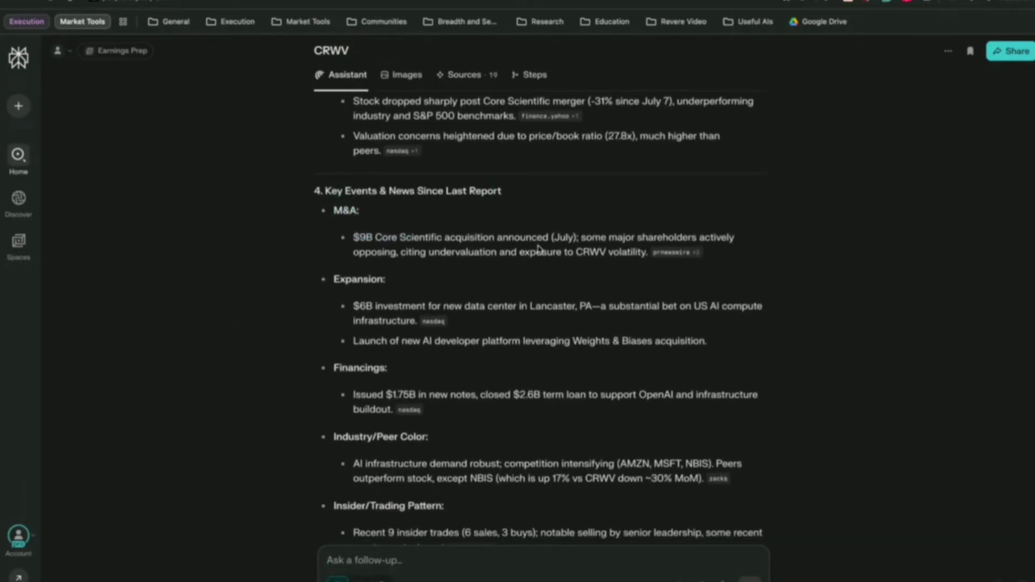
scroll(485, 307, "down", 1)
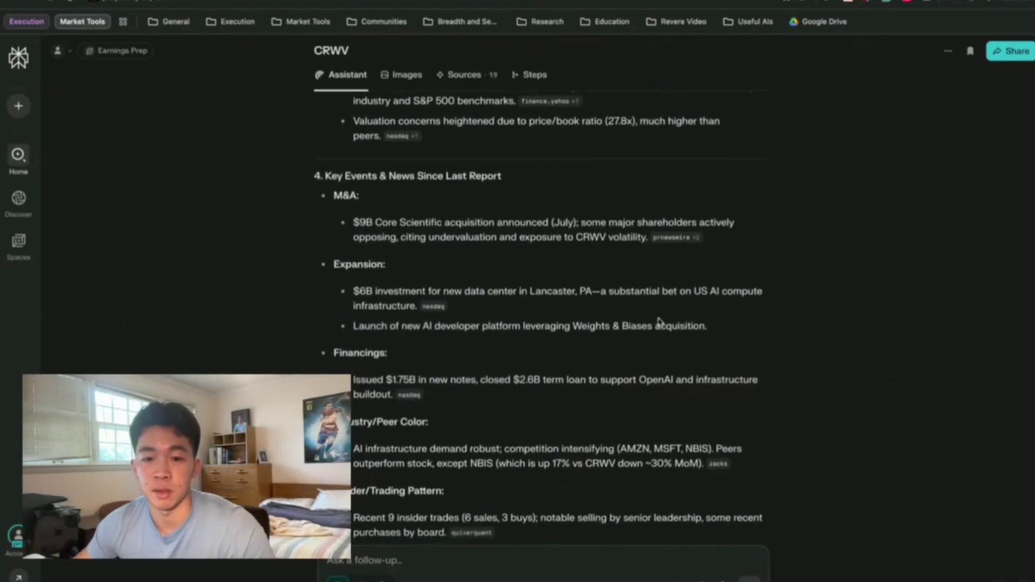
scroll(641, 330, "down", 1)
scroll(485, 332, "down", 1)
scroll(539, 361, "down", 4)
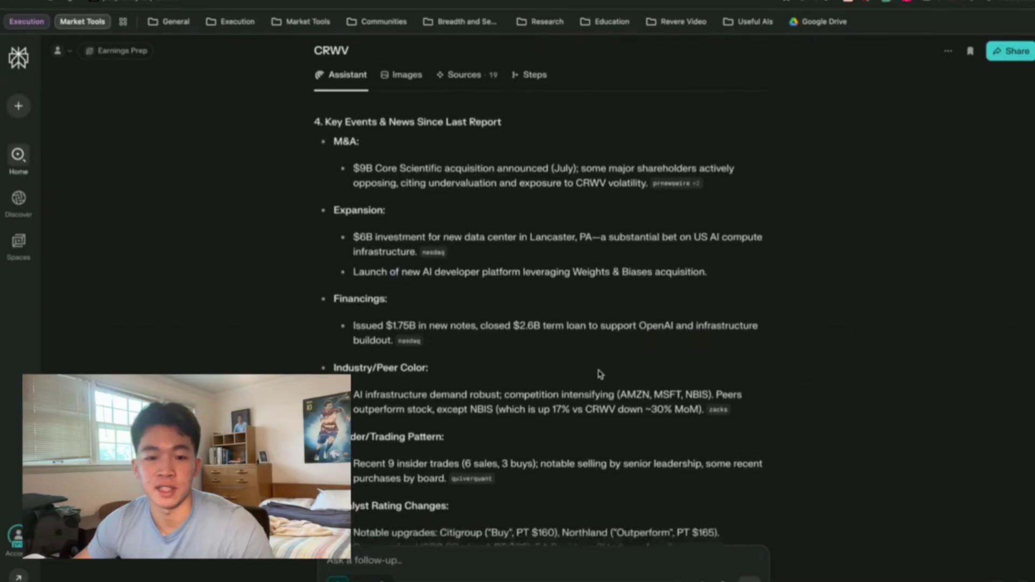
scroll(475, 356, "down", 1)
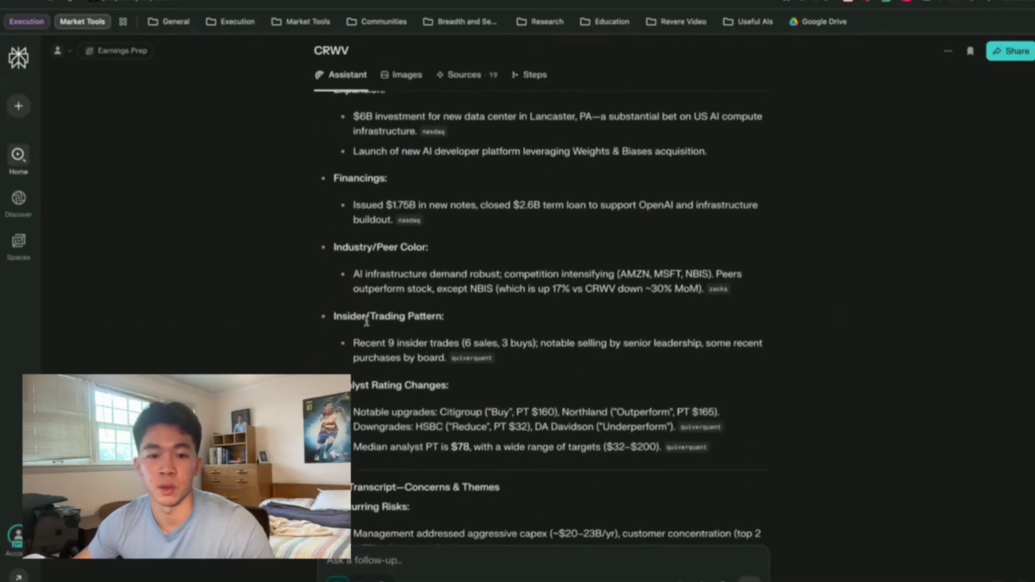
scroll(363, 402, "down", 7)
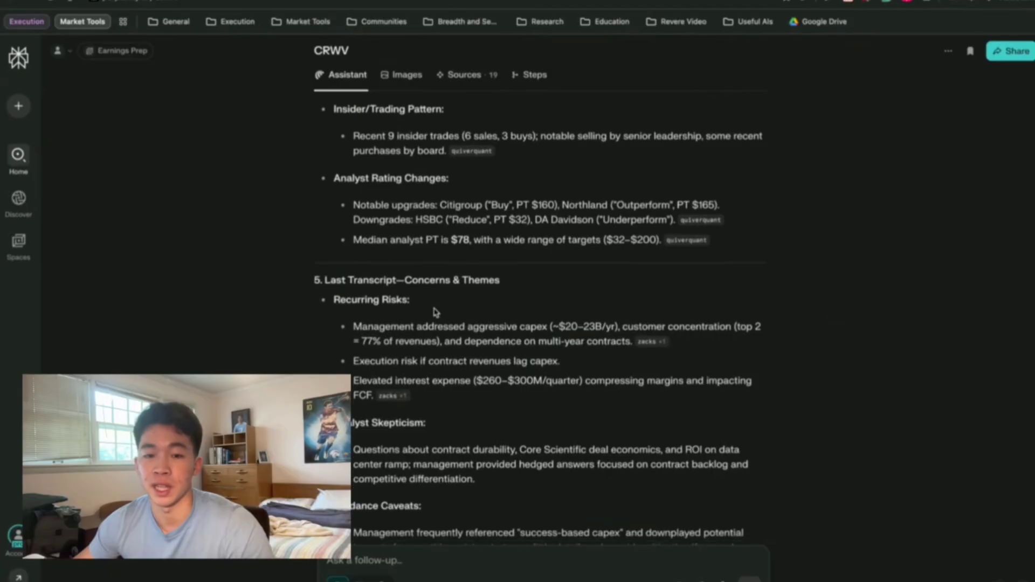
scroll(439, 316, "down", 1)
scroll(380, 328, "down", 4)
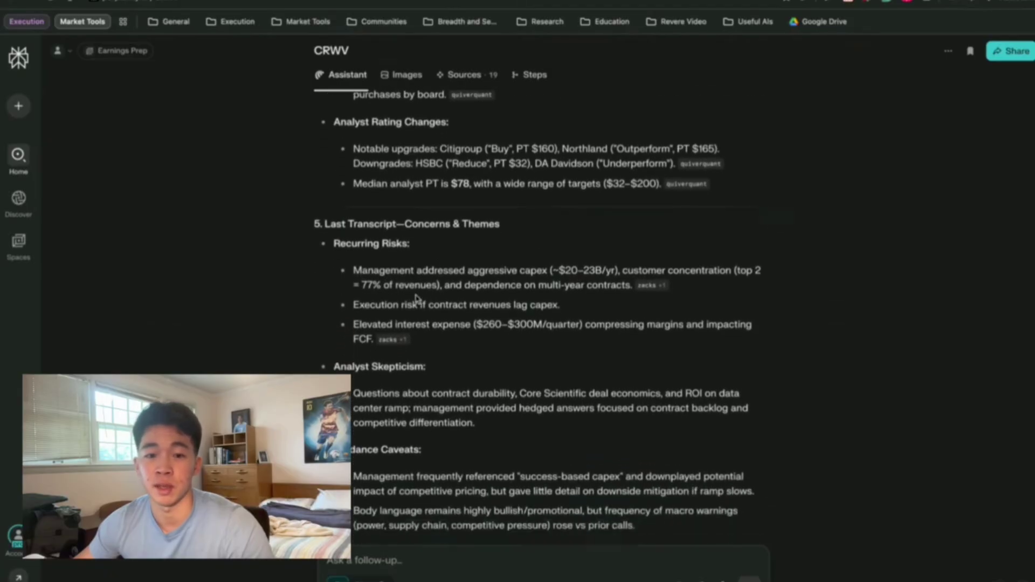
scroll(380, 328, "down", 10)
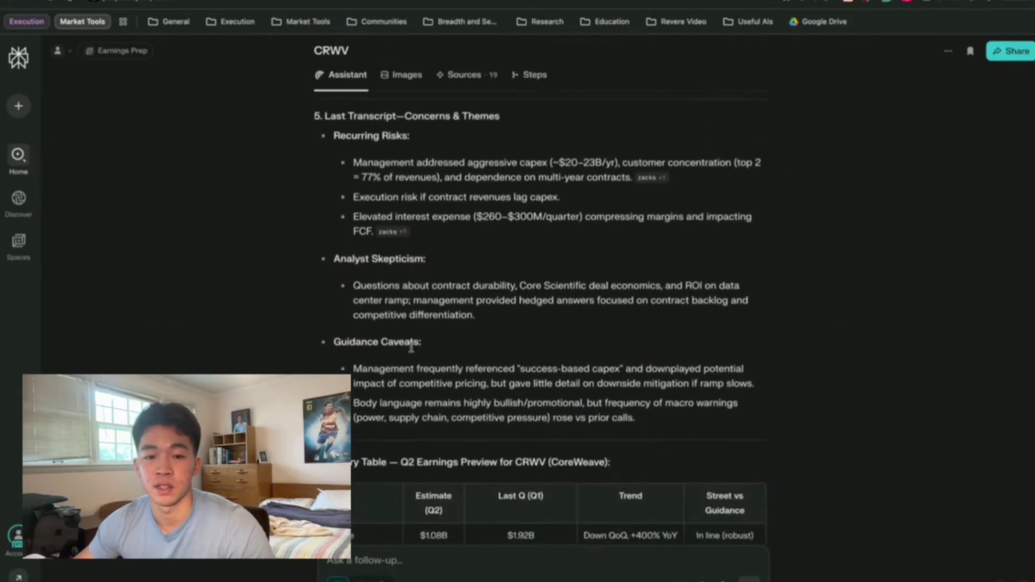
Scroll to Key Risks and CRWV Stock Currently, then back to the CoreWeave quote card.
scroll(411, 346, "down", 12)
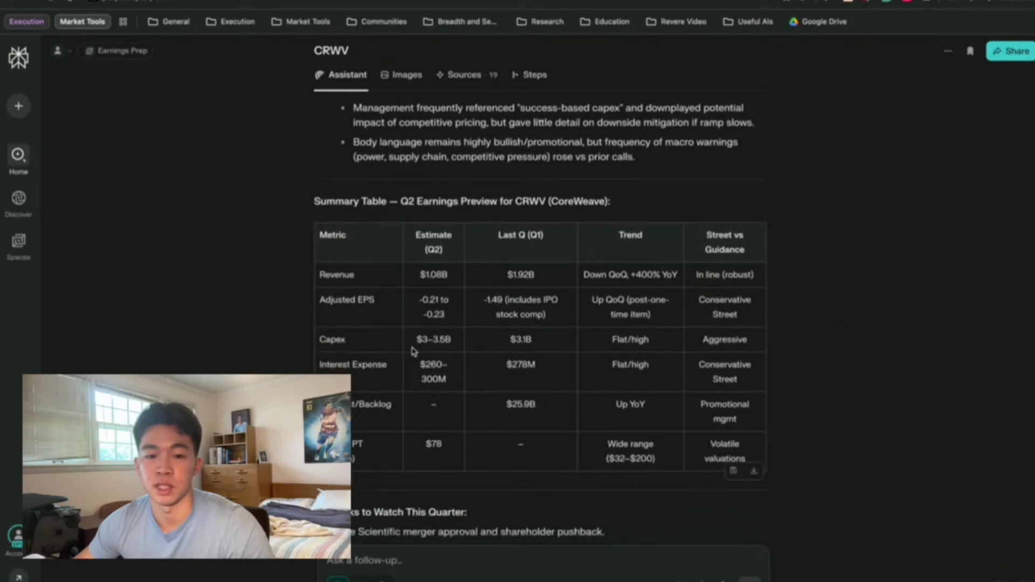
scroll(415, 340, "down", 12)
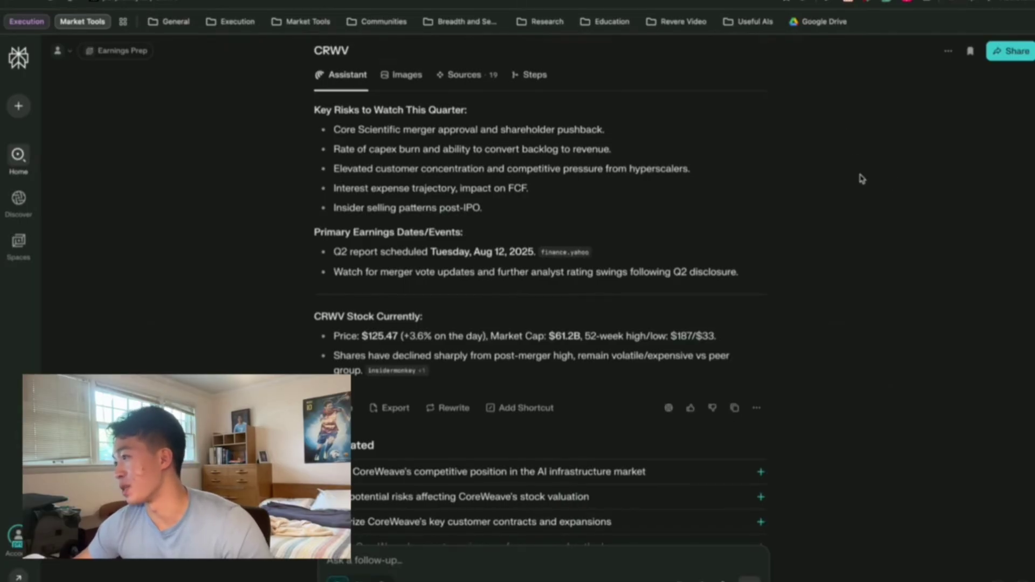
scroll(755, 141, "up", 20)
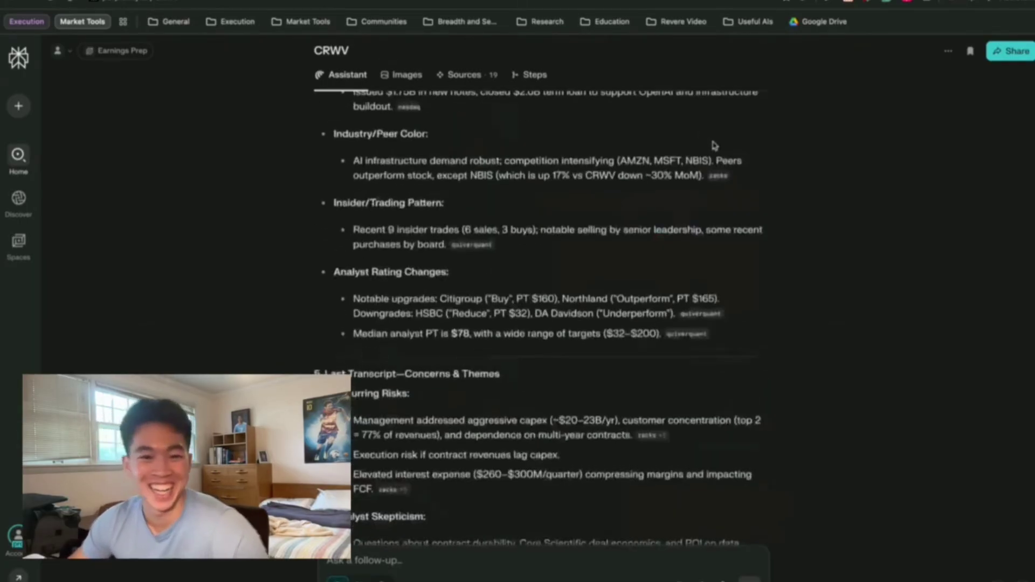
scroll(744, 162, "up", 15)
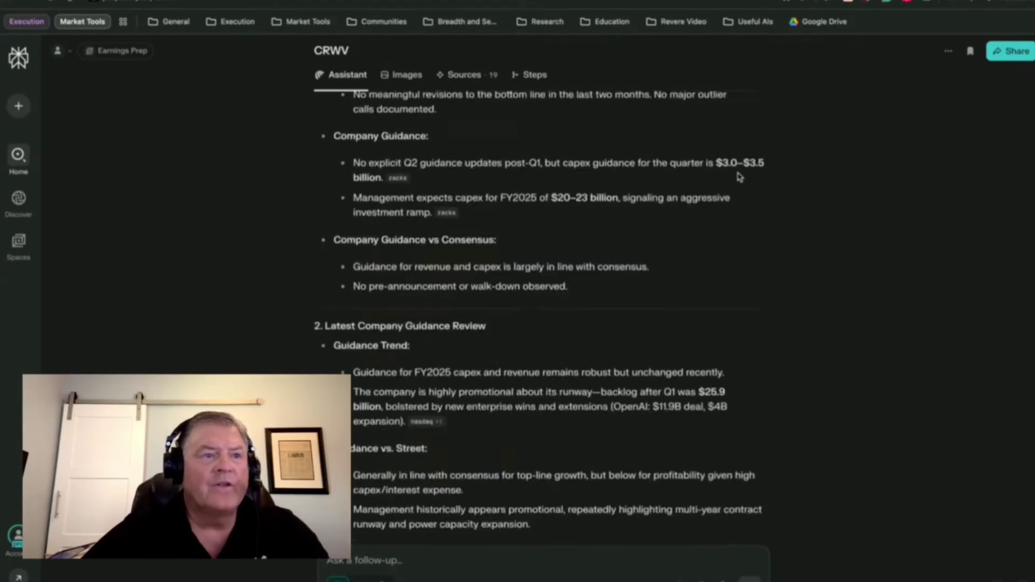
scroll(811, 213, "up", 2)
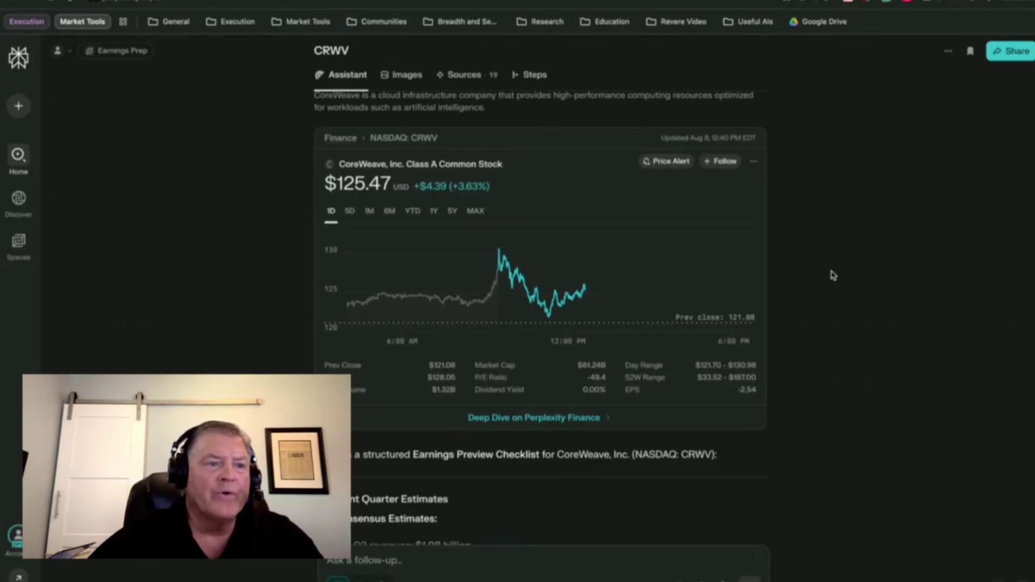
scroll(829, 271, "down", 1)
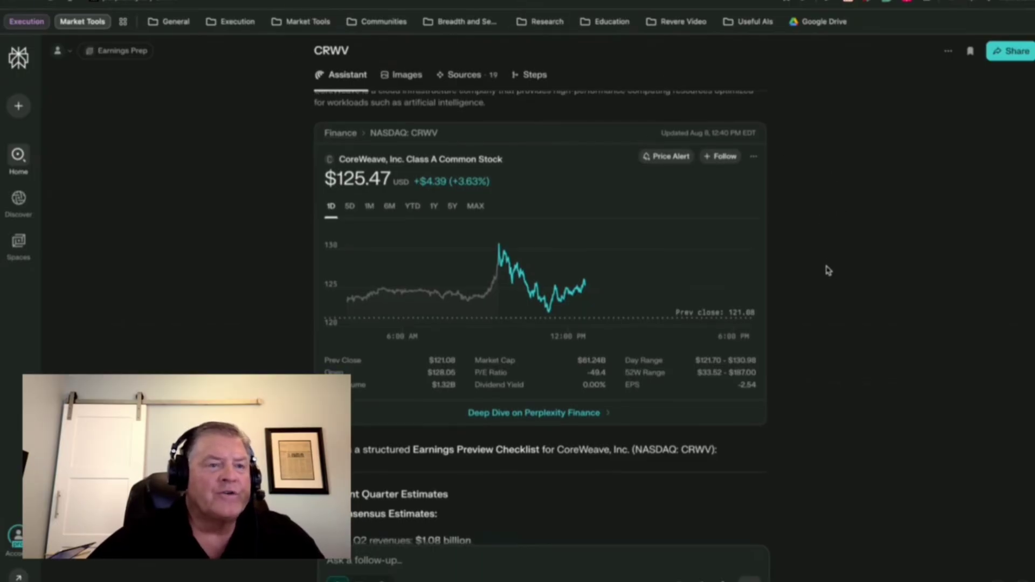
scroll(828, 270, "down", 3)
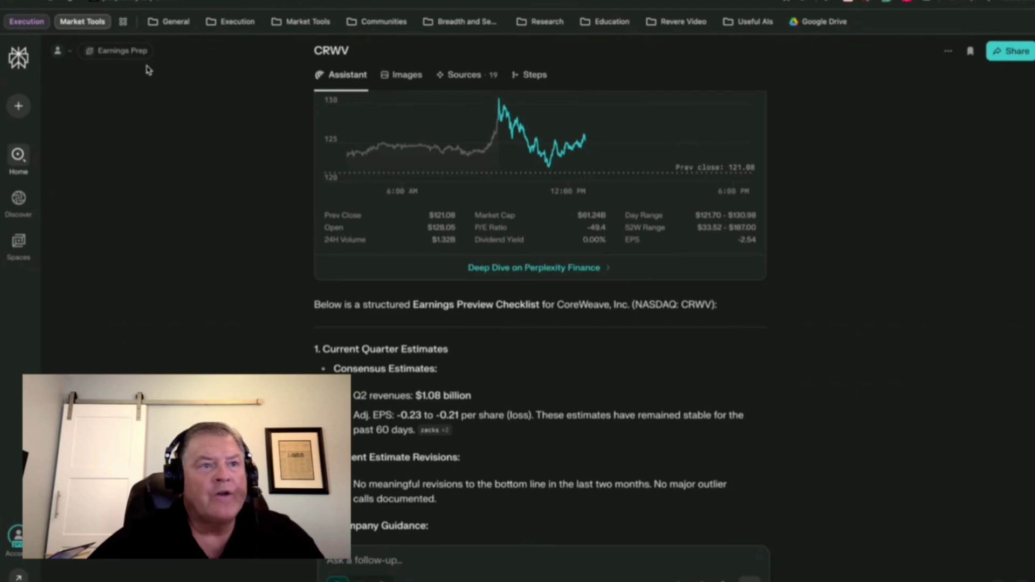
mouse_move(36, 67)
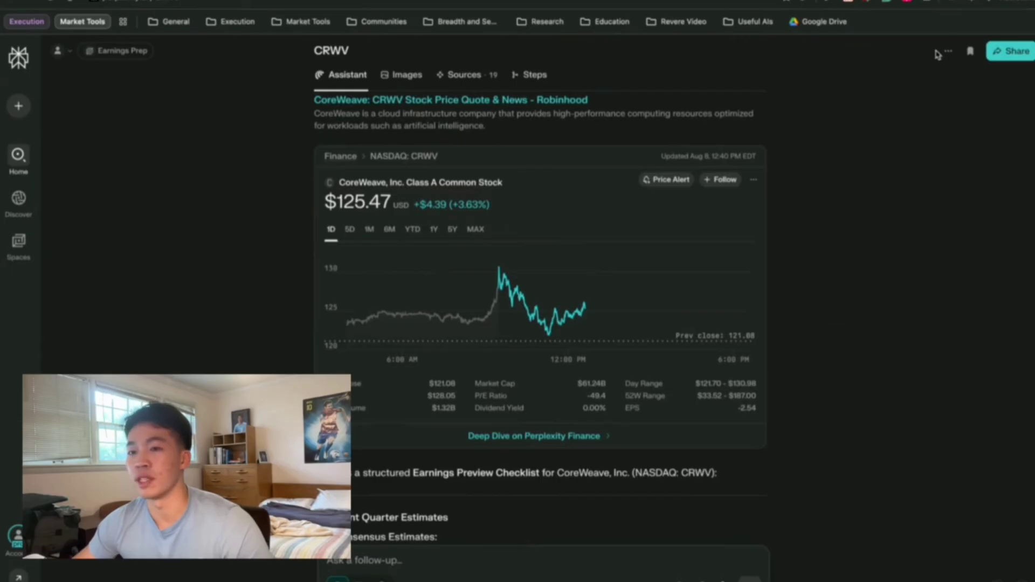
Toggle the assistant side panel and start a voice conversation with it.
left_click(1016, 6)
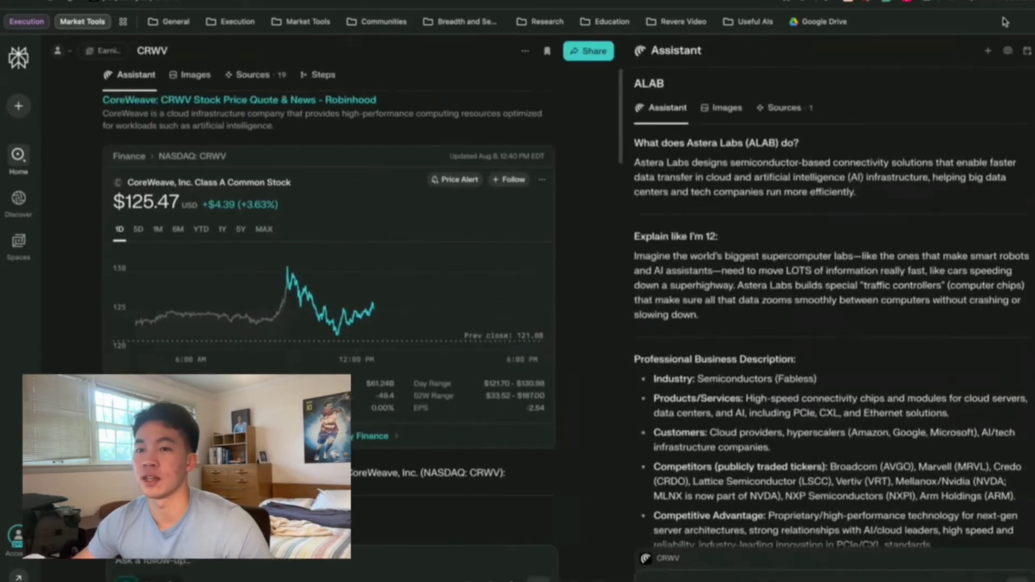
left_click(1007, 6)
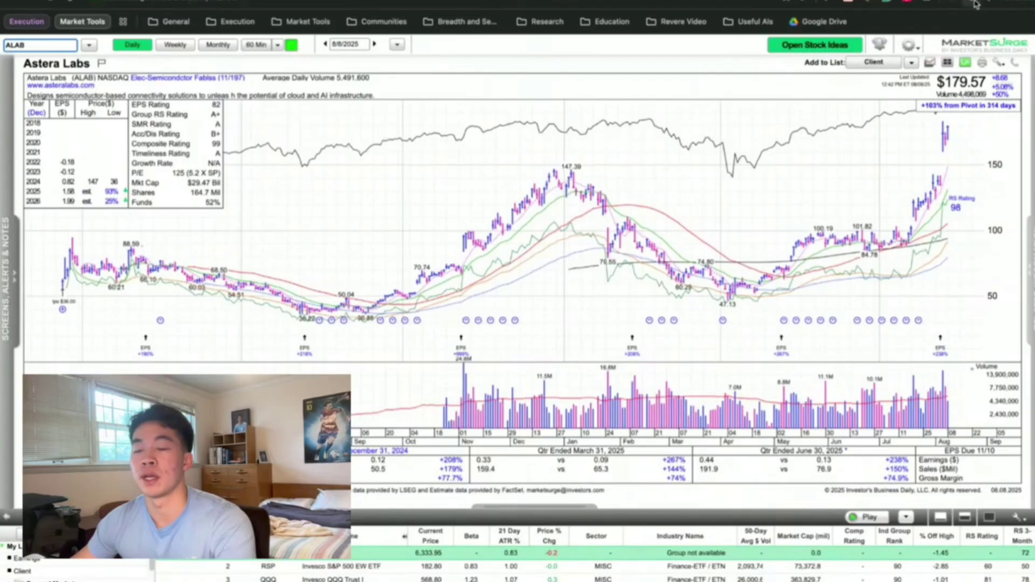
left_click(976, 4)
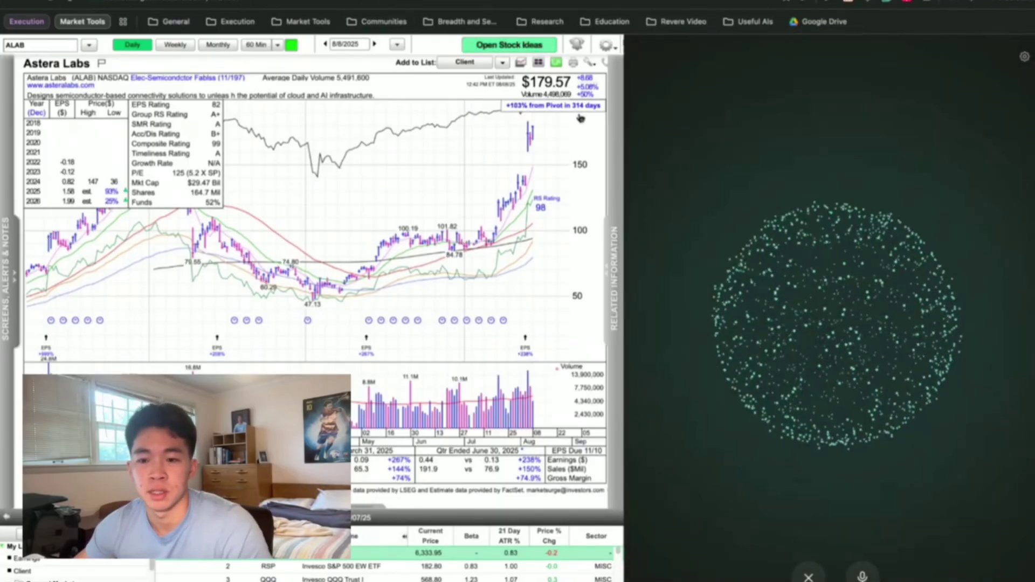
End voice mode and have the assistant summarize the MarketSurge Astera Labs page.
left_click(809, 577)
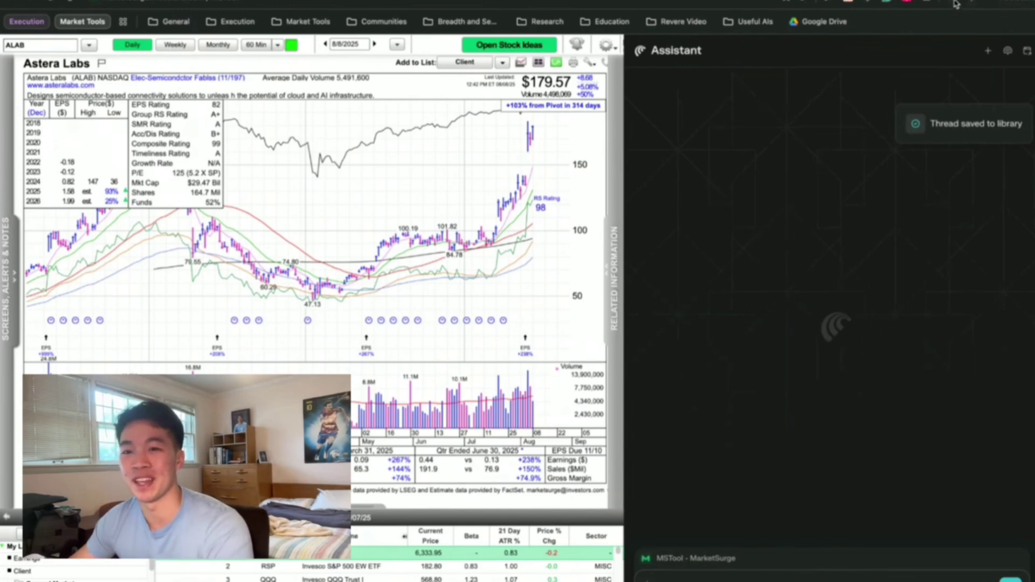
left_click(956, 5)
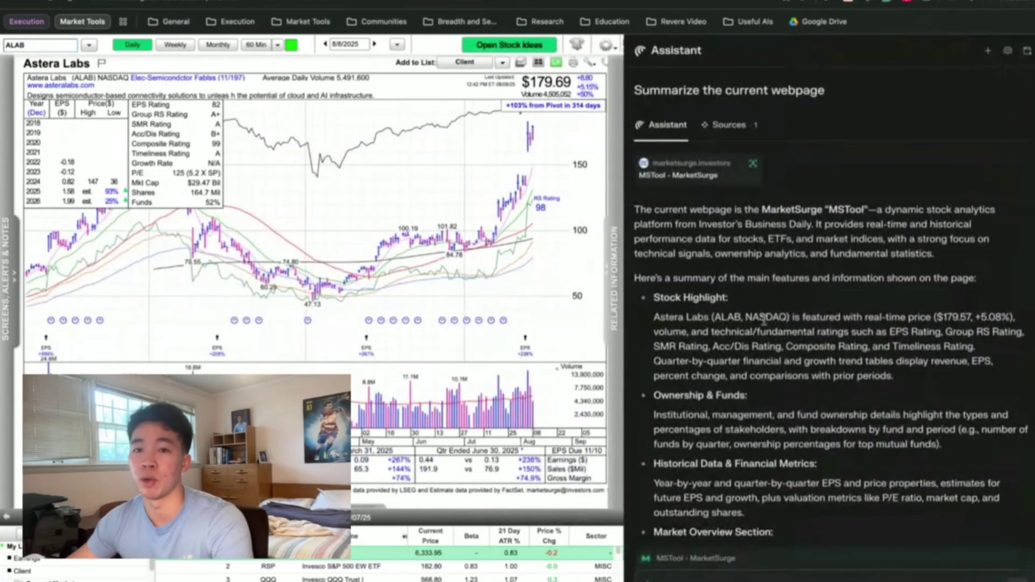
key("ctrl+t")
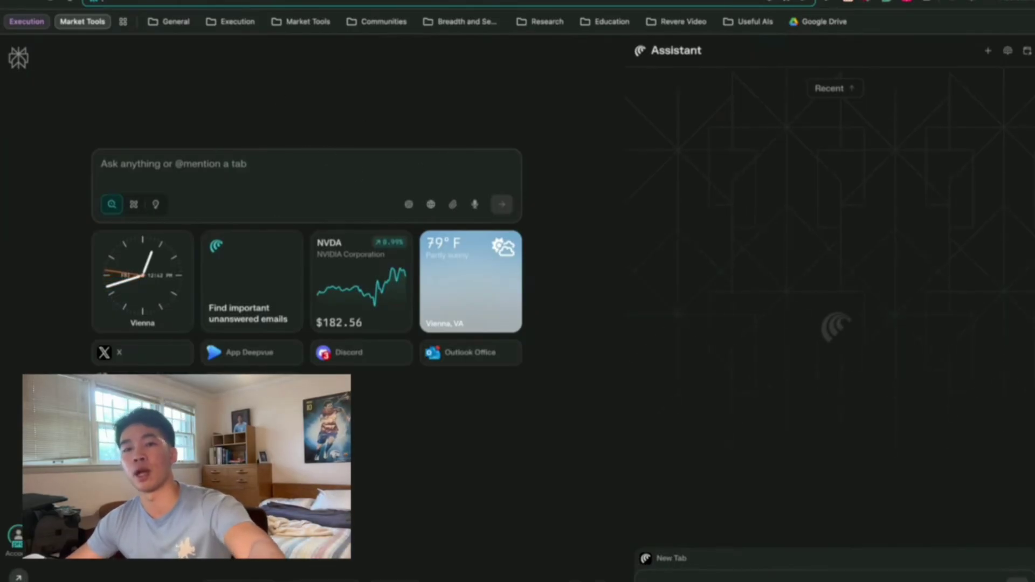
Close the assistant side panel and bring up the Home/Library flyout on the left rail.
left_click(992, 4)
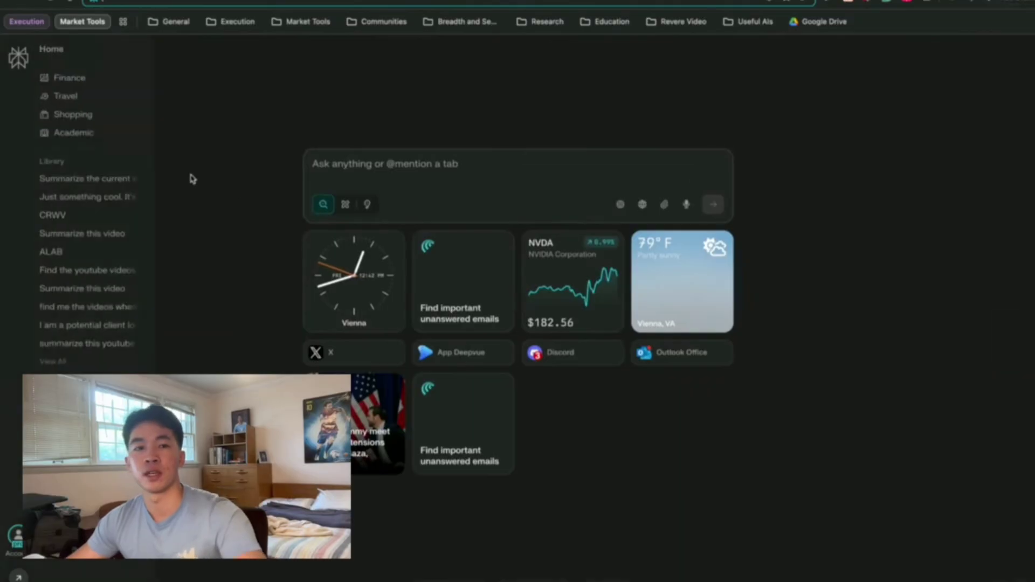
mouse_move(31, 58)
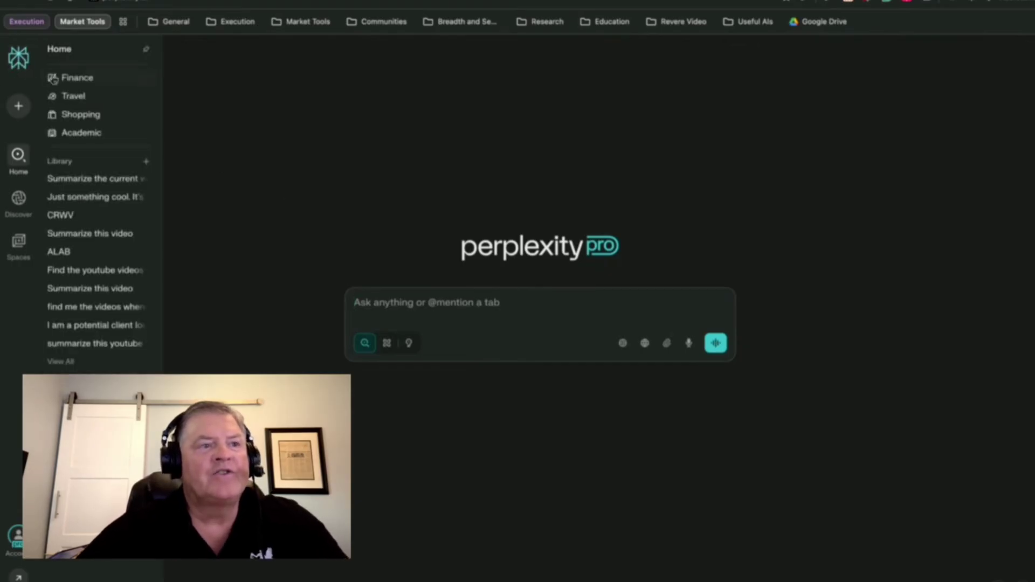
mouse_move(18, 240)
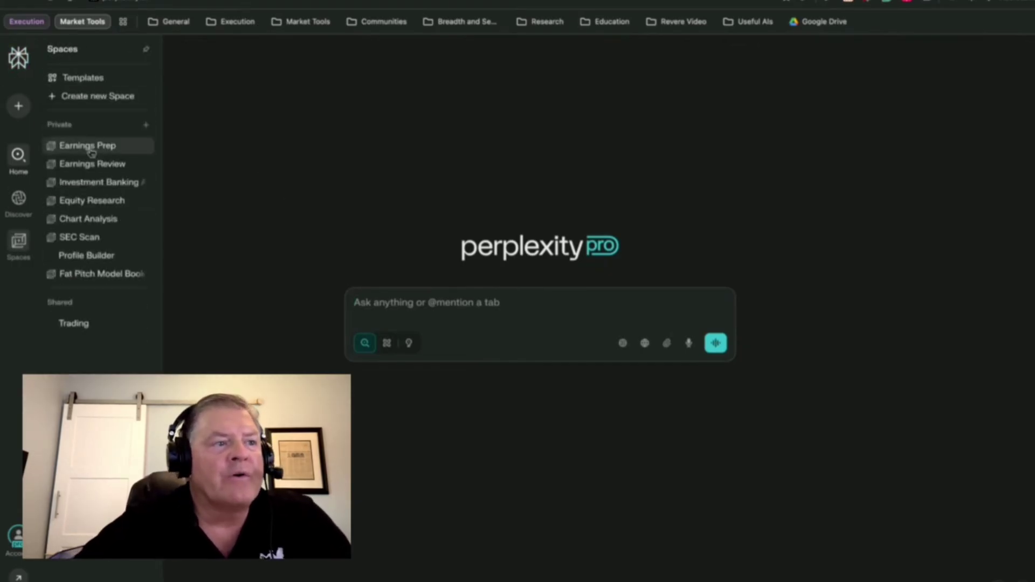
left_click(88, 148)
mouse_move(18, 242)
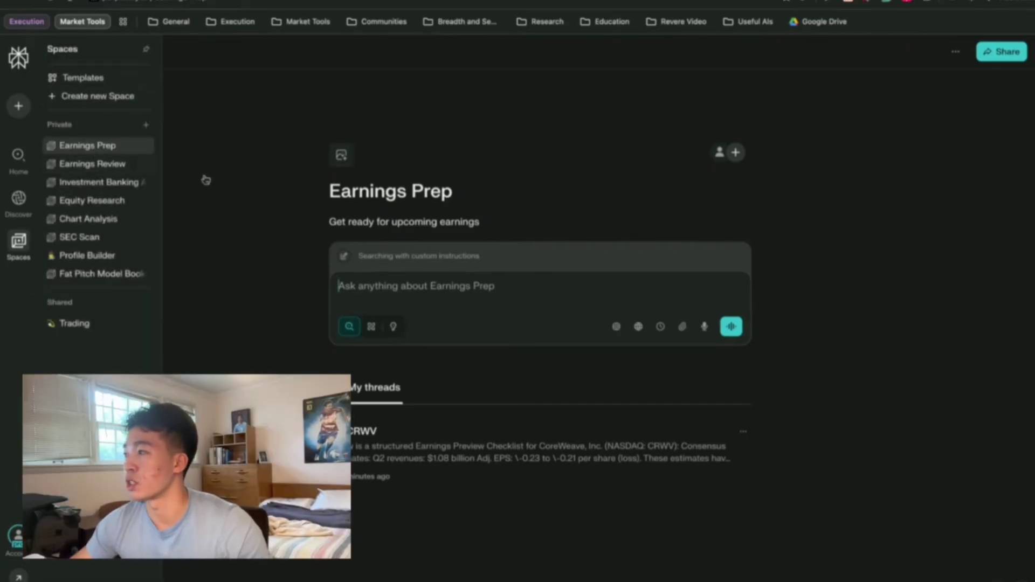
left_click(19, 57)
left_click(420, 307)
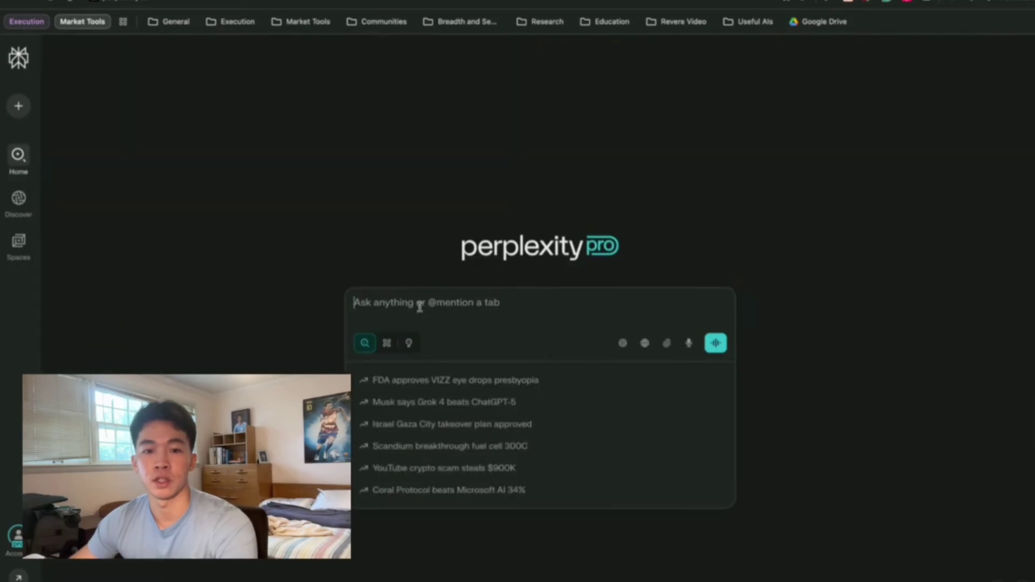
type("@earn")
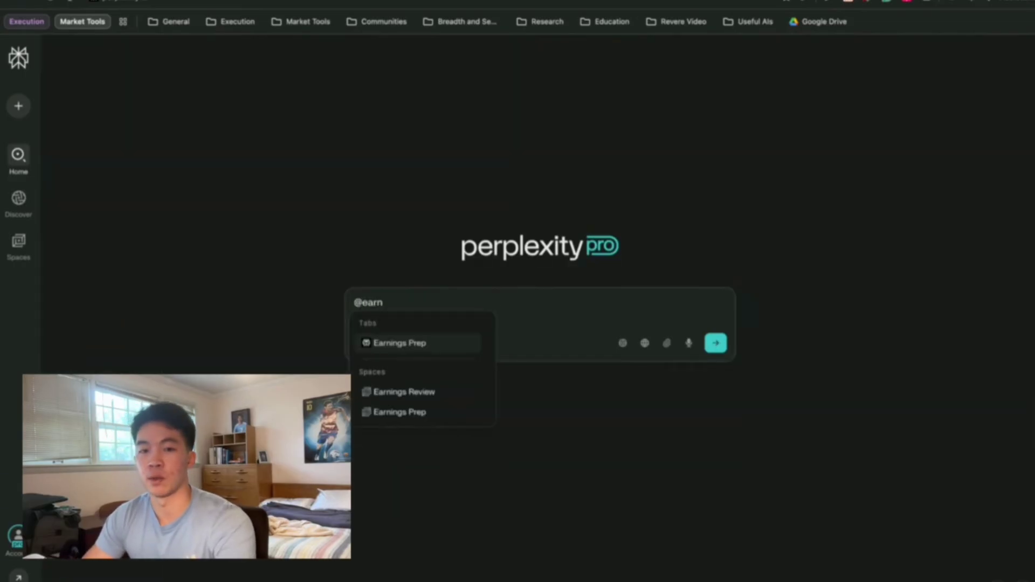
type("c")
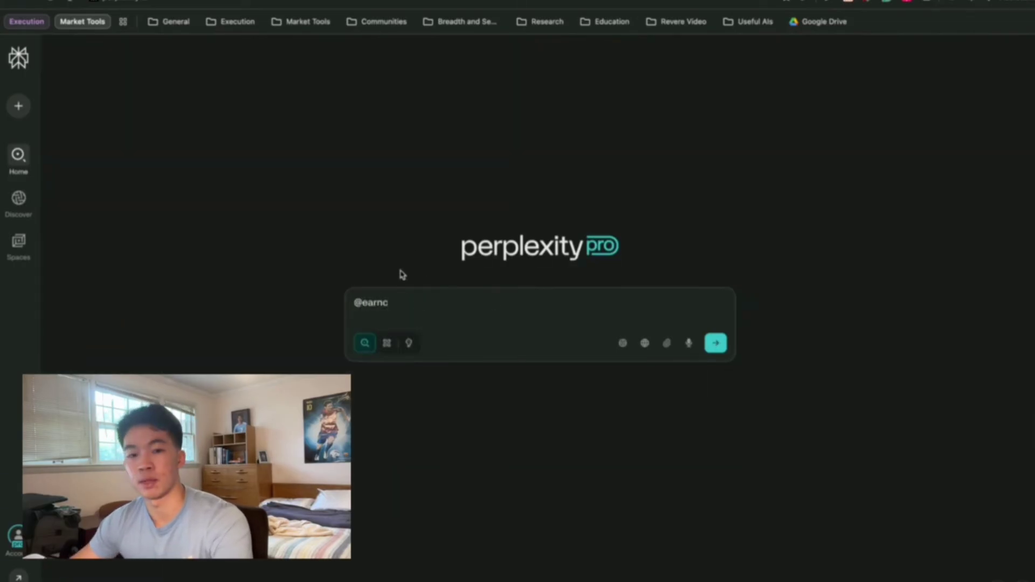
key("BackSpace")
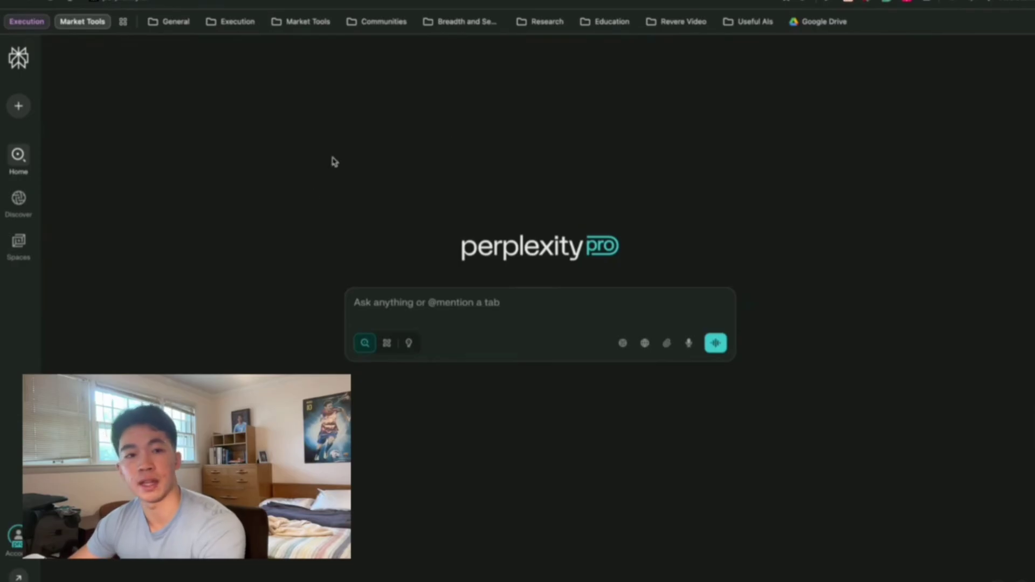